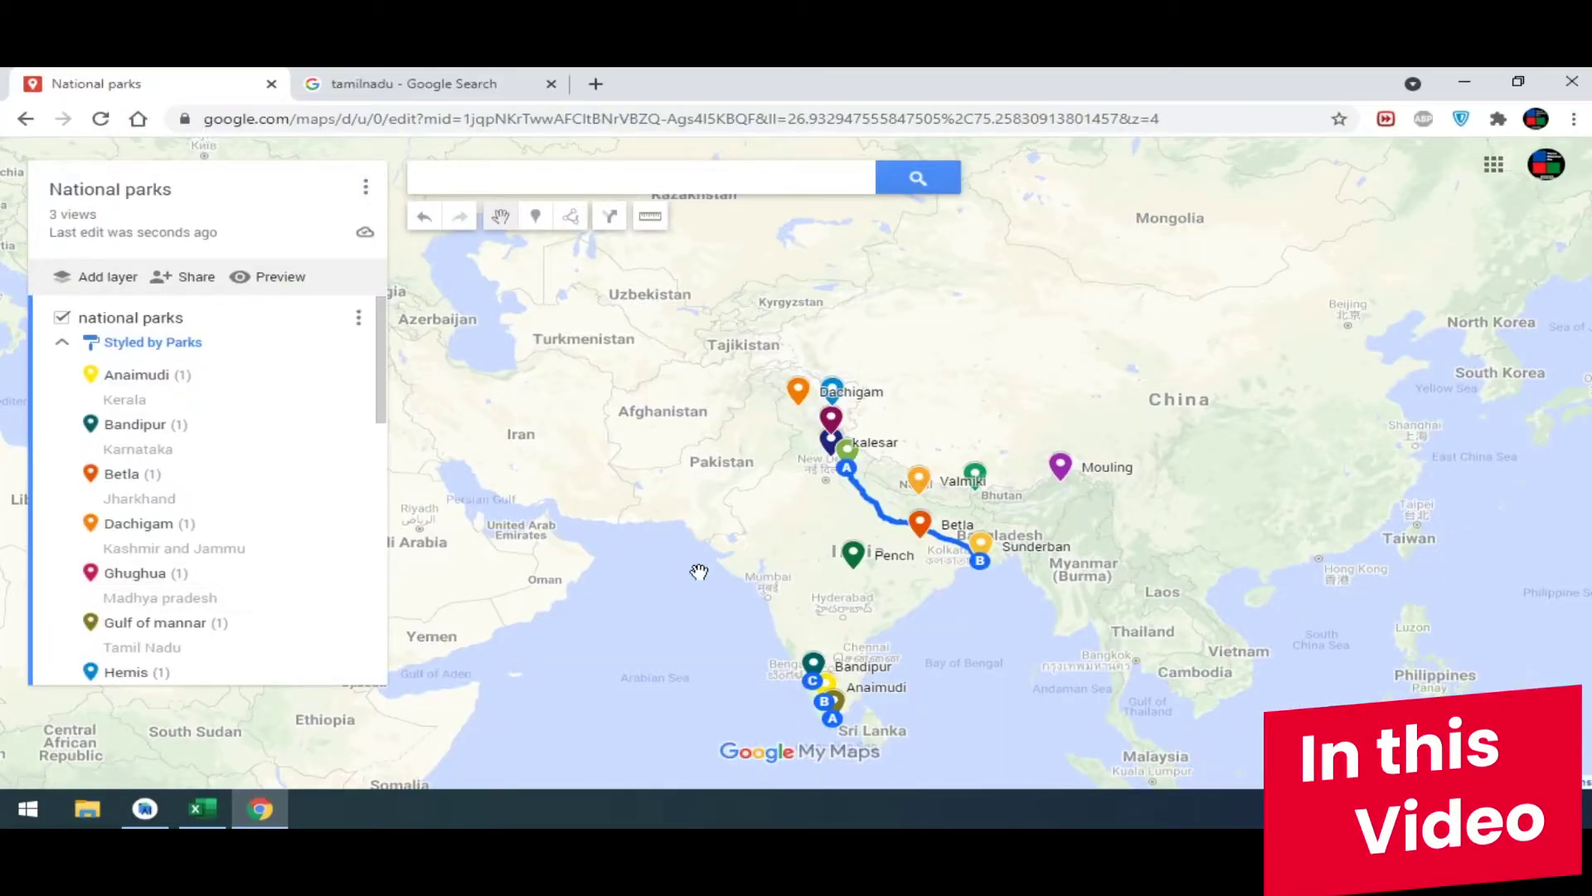
- Open the Betla park marker's info window on the National parks map
left_click(919, 522)
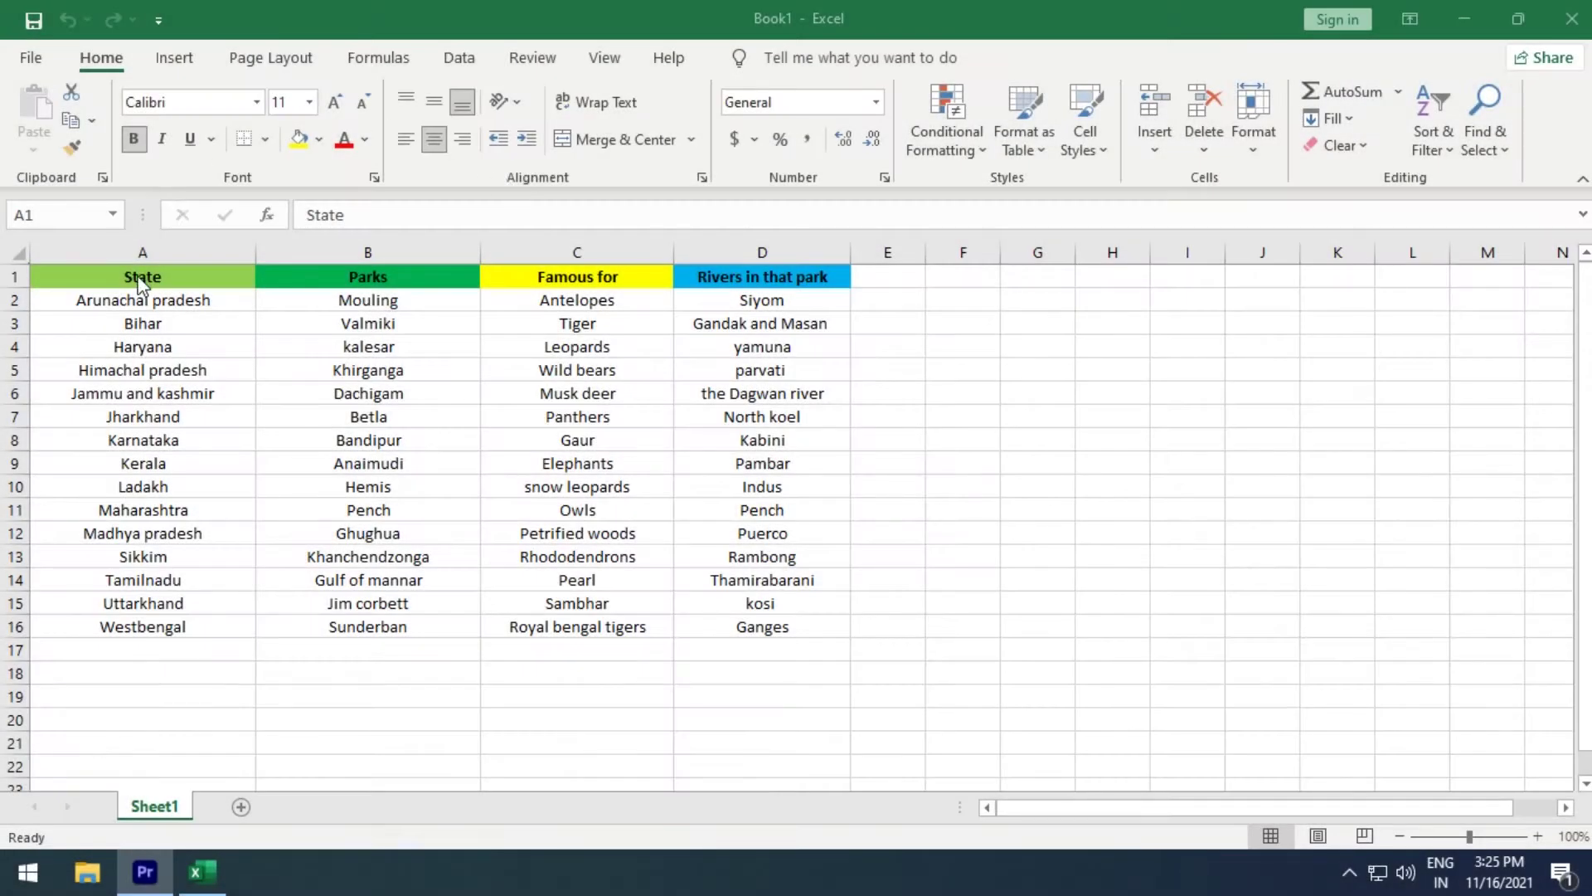
- Point out the State, Parks, Famous for and Rivers in that park column headers
left_click(139, 279)
left_click(329, 279)
left_click(572, 285)
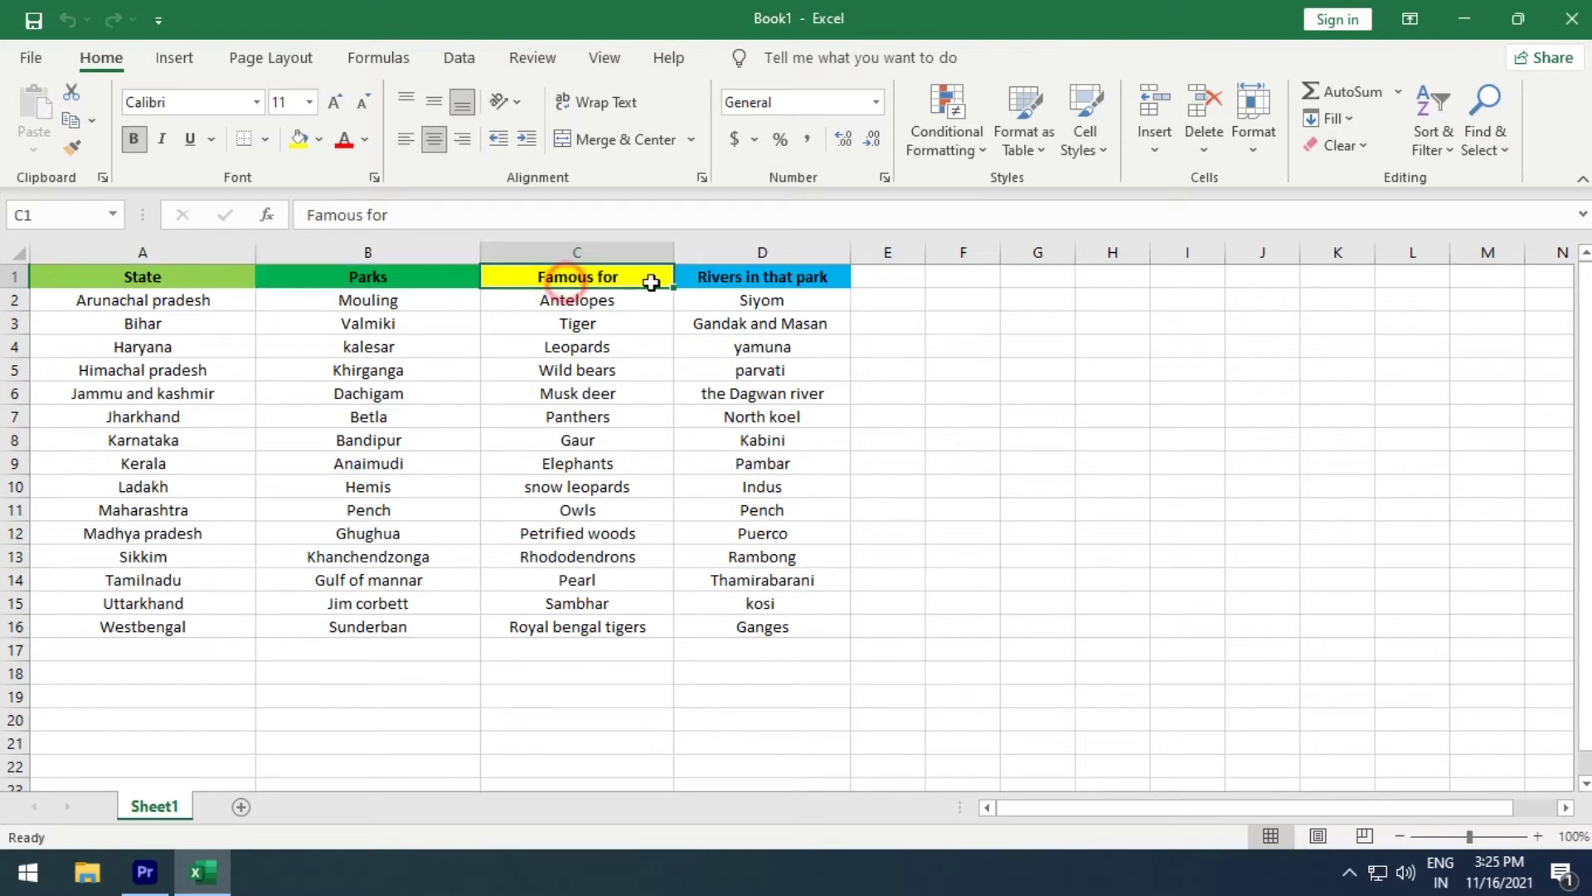
left_click(763, 274)
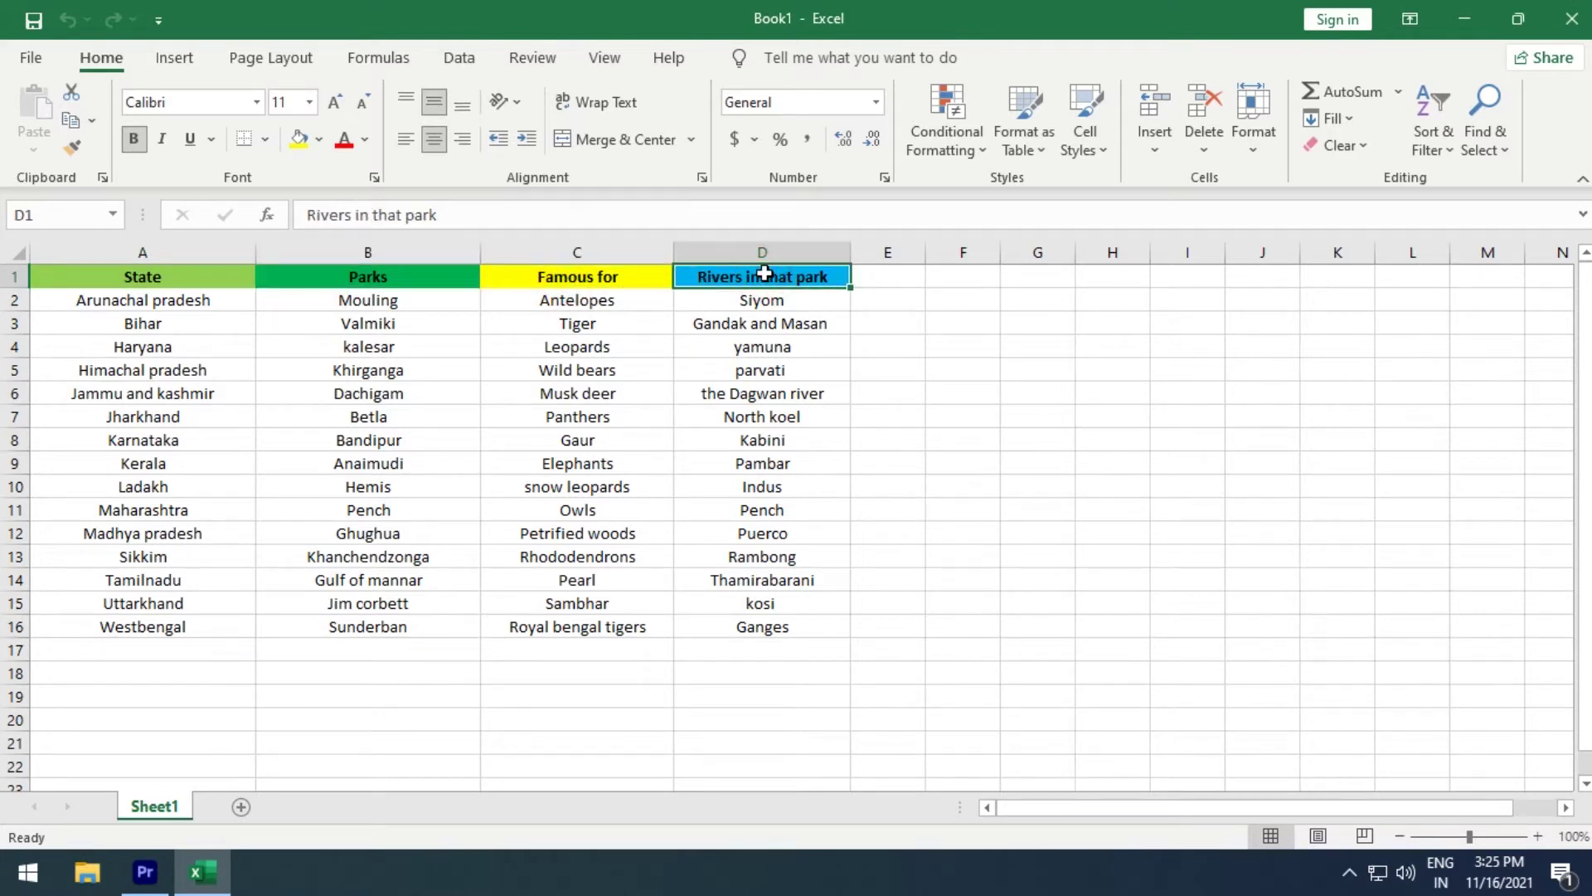
- Walk through the Arunachal pradesh row: Mouling, Antelopes, Leopards, Musk deer and river Siyom
left_click(120, 299)
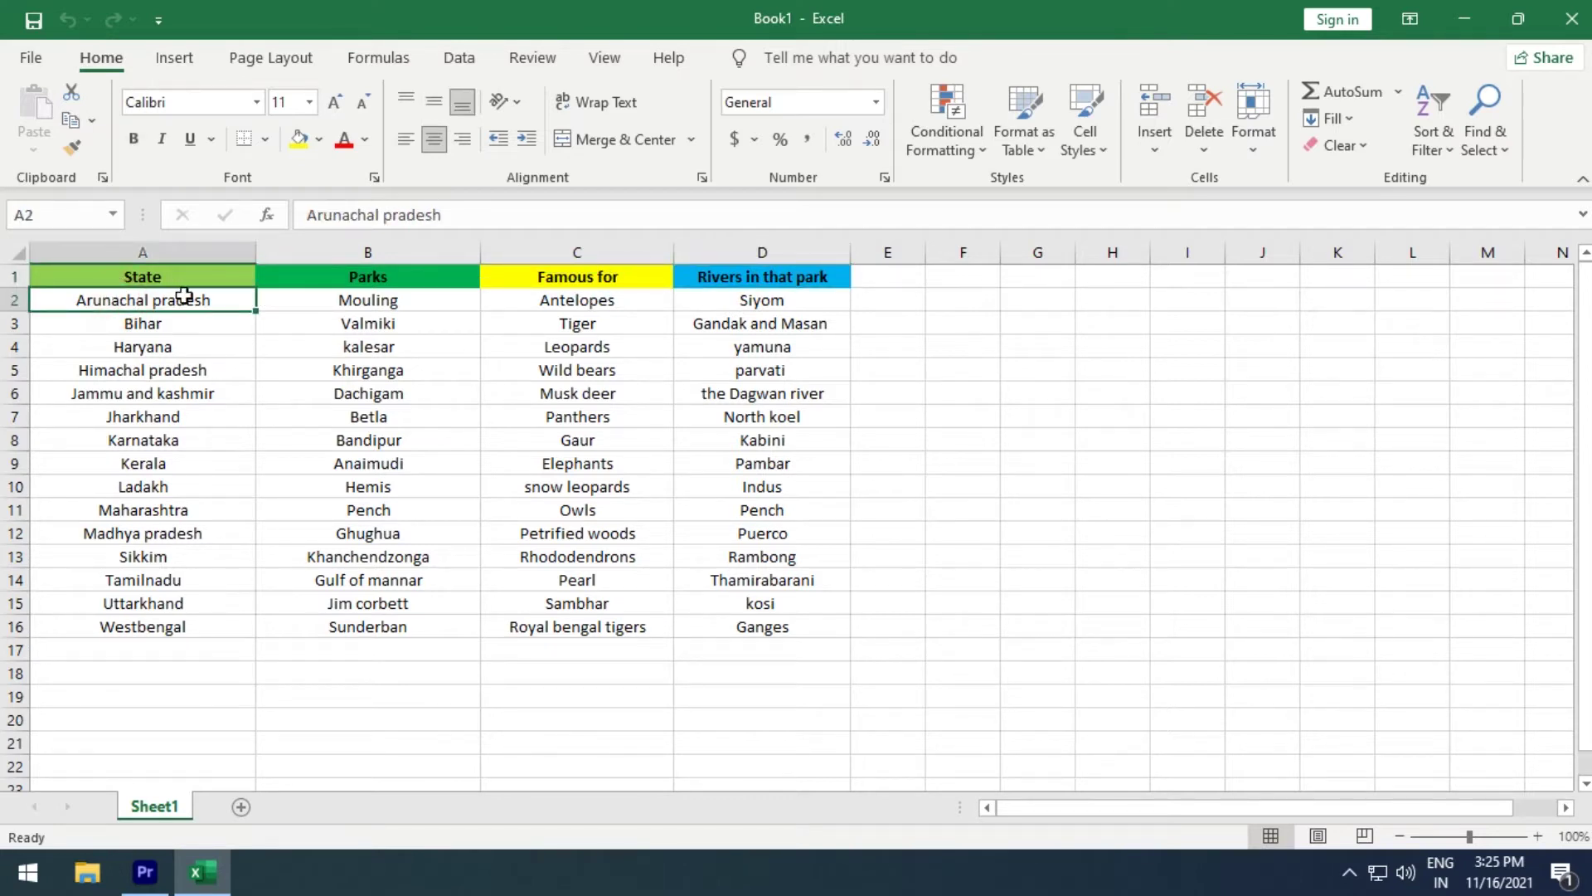
left_click(348, 300)
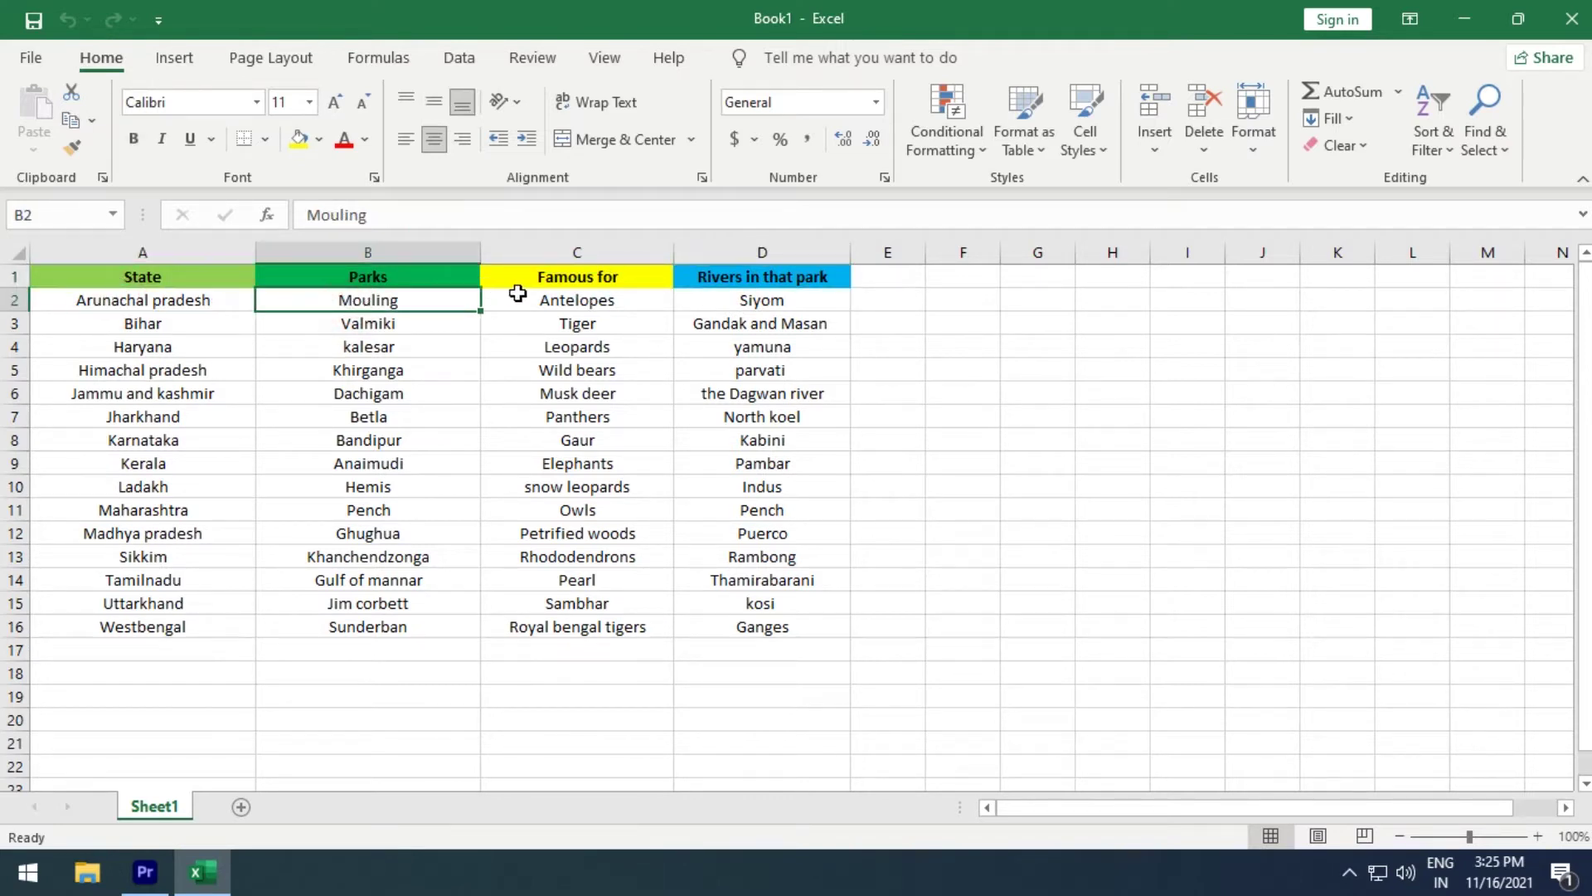
left_click(577, 300)
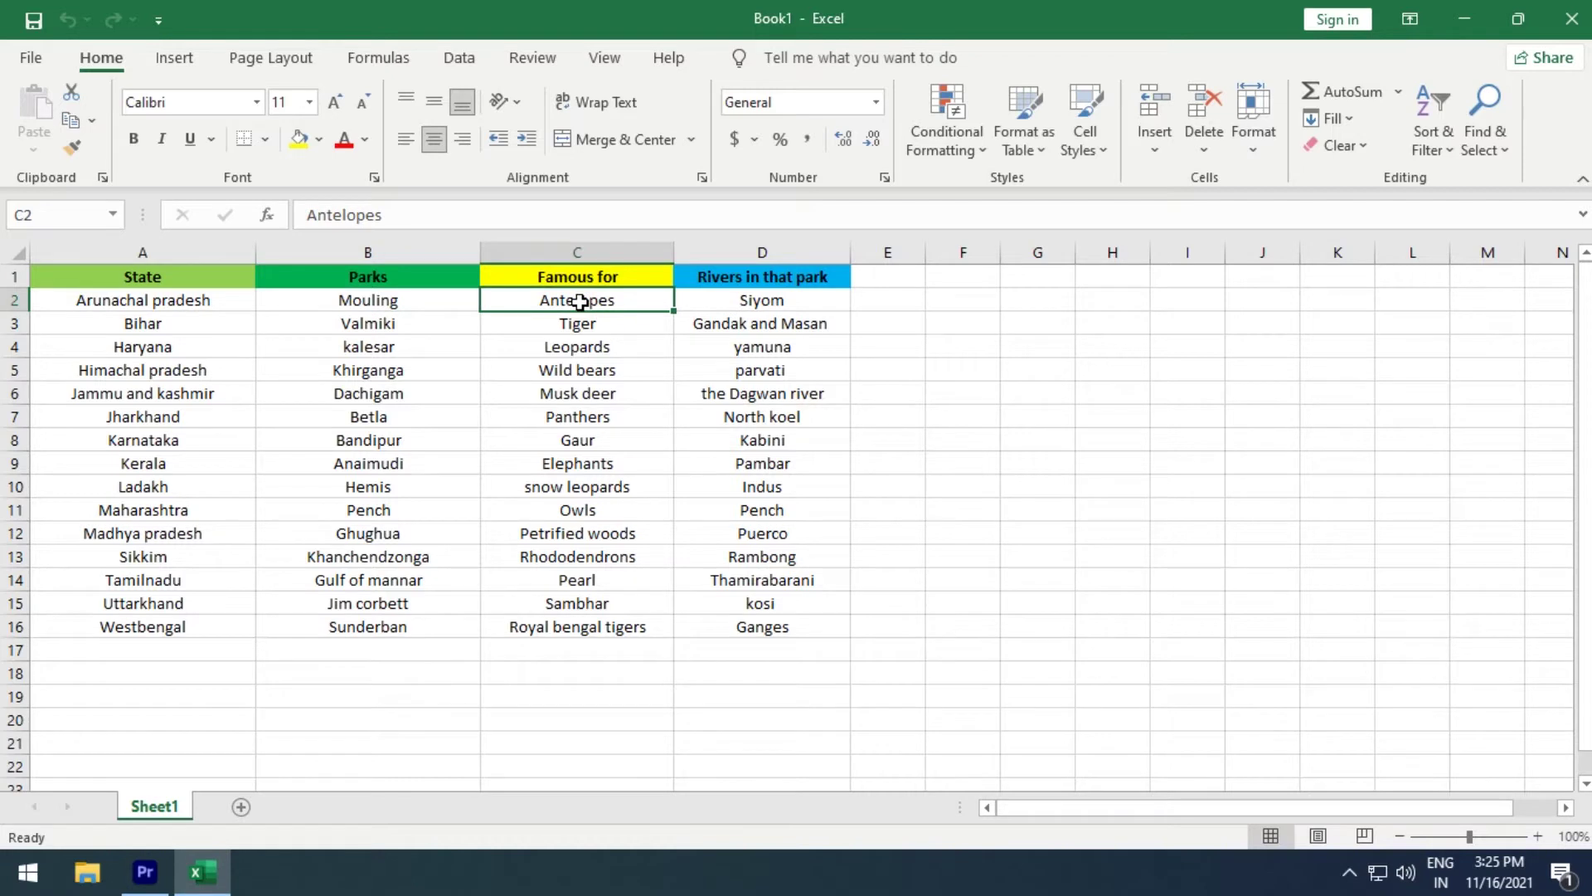
left_click(635, 341)
left_click(633, 393)
left_click(654, 304)
left_click(754, 301)
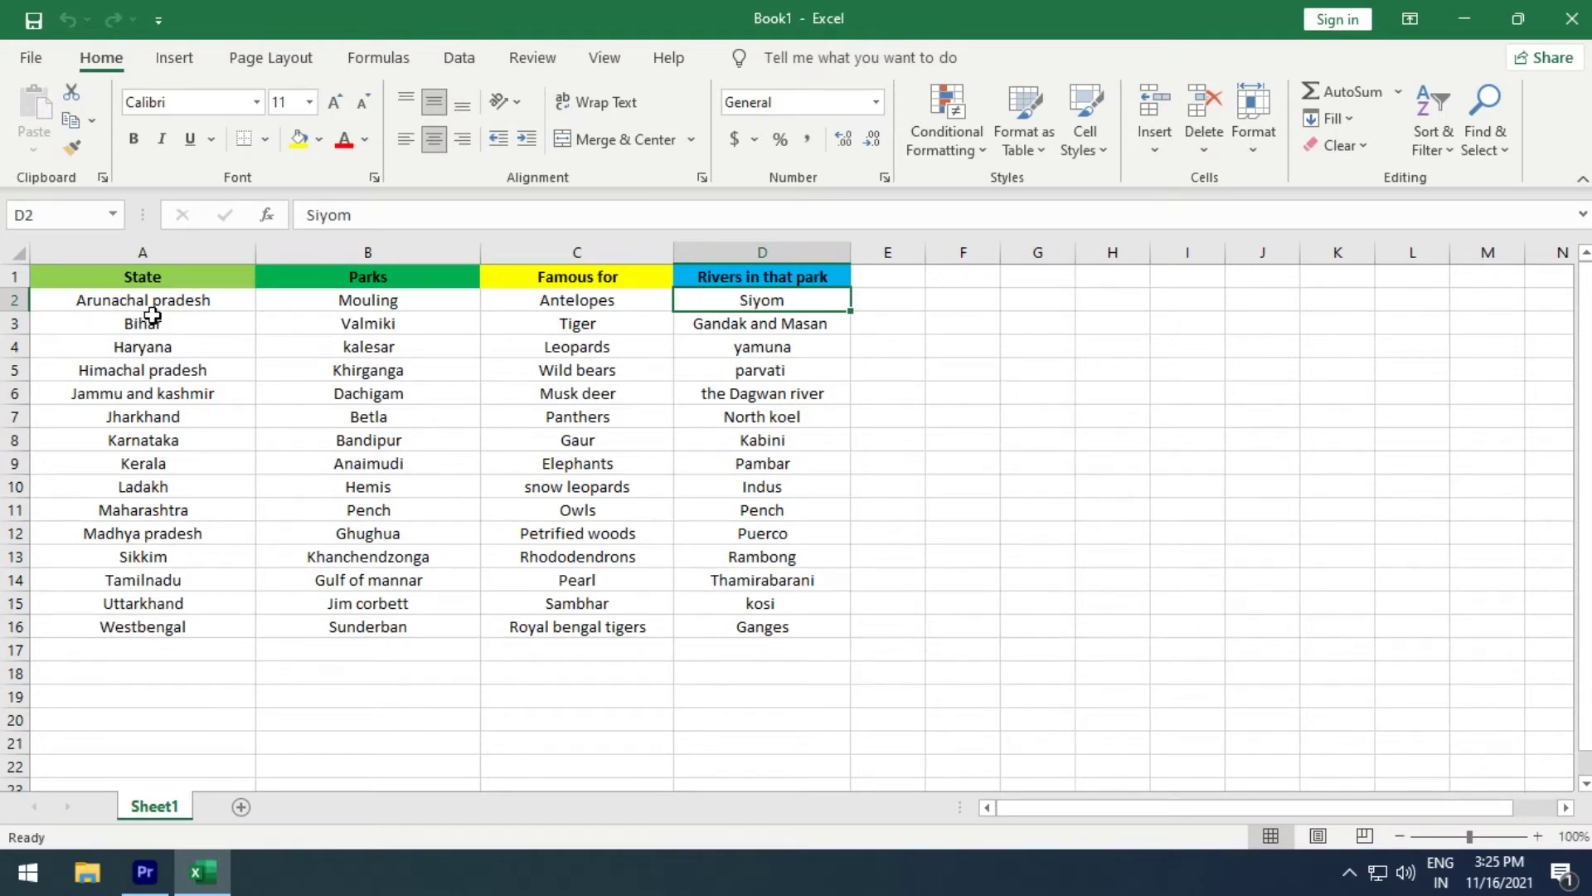
- Highlight the Famous for entries in column C, then start a new web address in Chrome
mouse_move(581, 300)
left_mouse_down()
mouse_move(606, 563)
mouse_move(611, 302)
left_mouse_up()
left_click(947, 328)
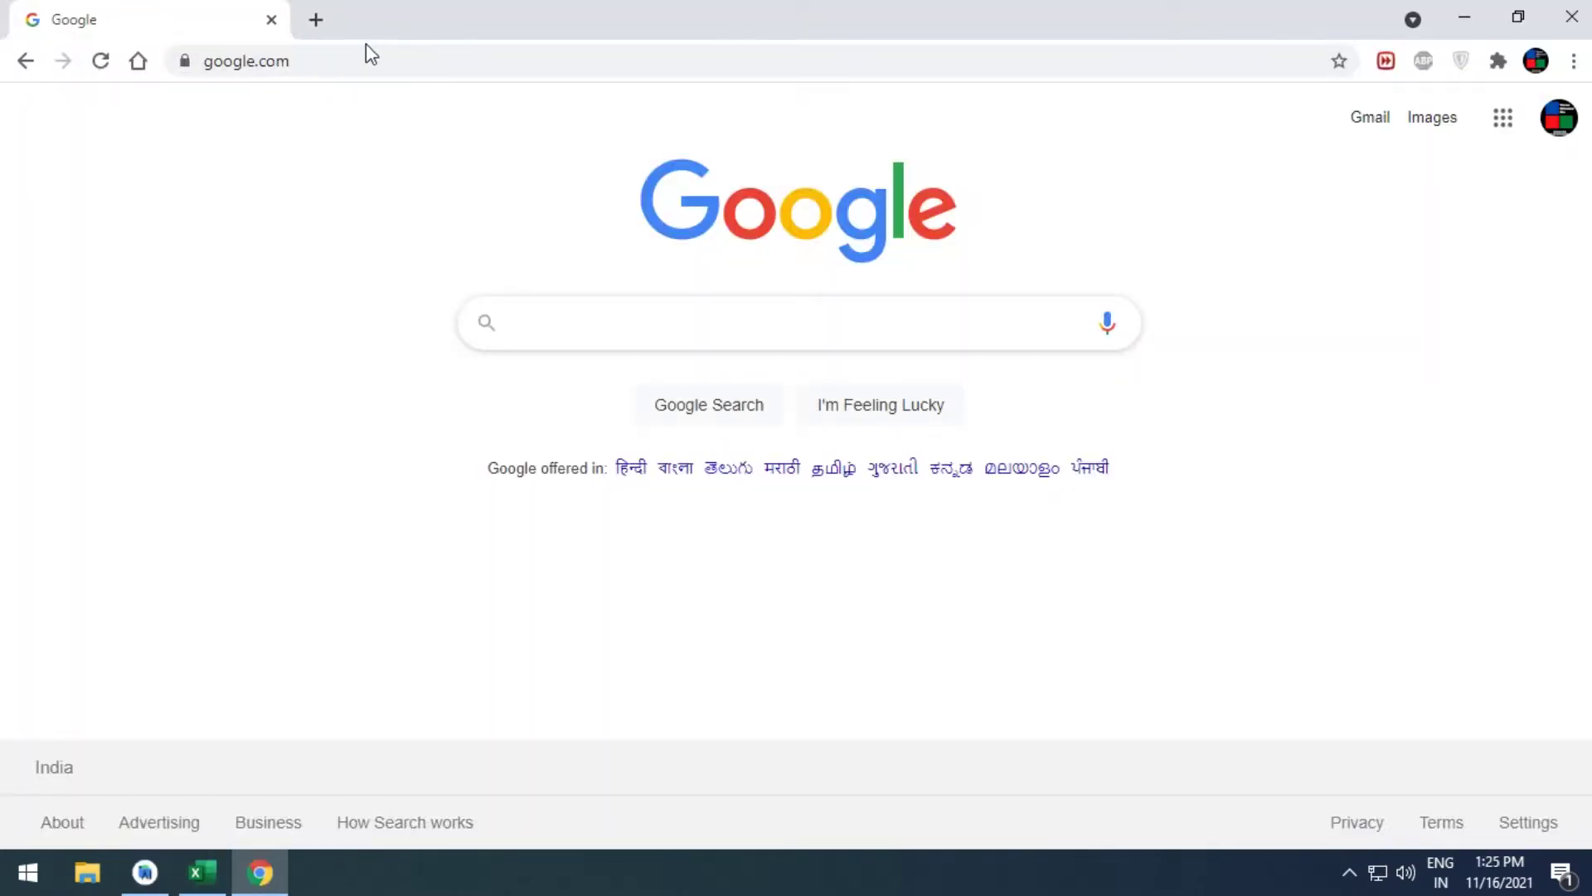
left_click(355, 53)
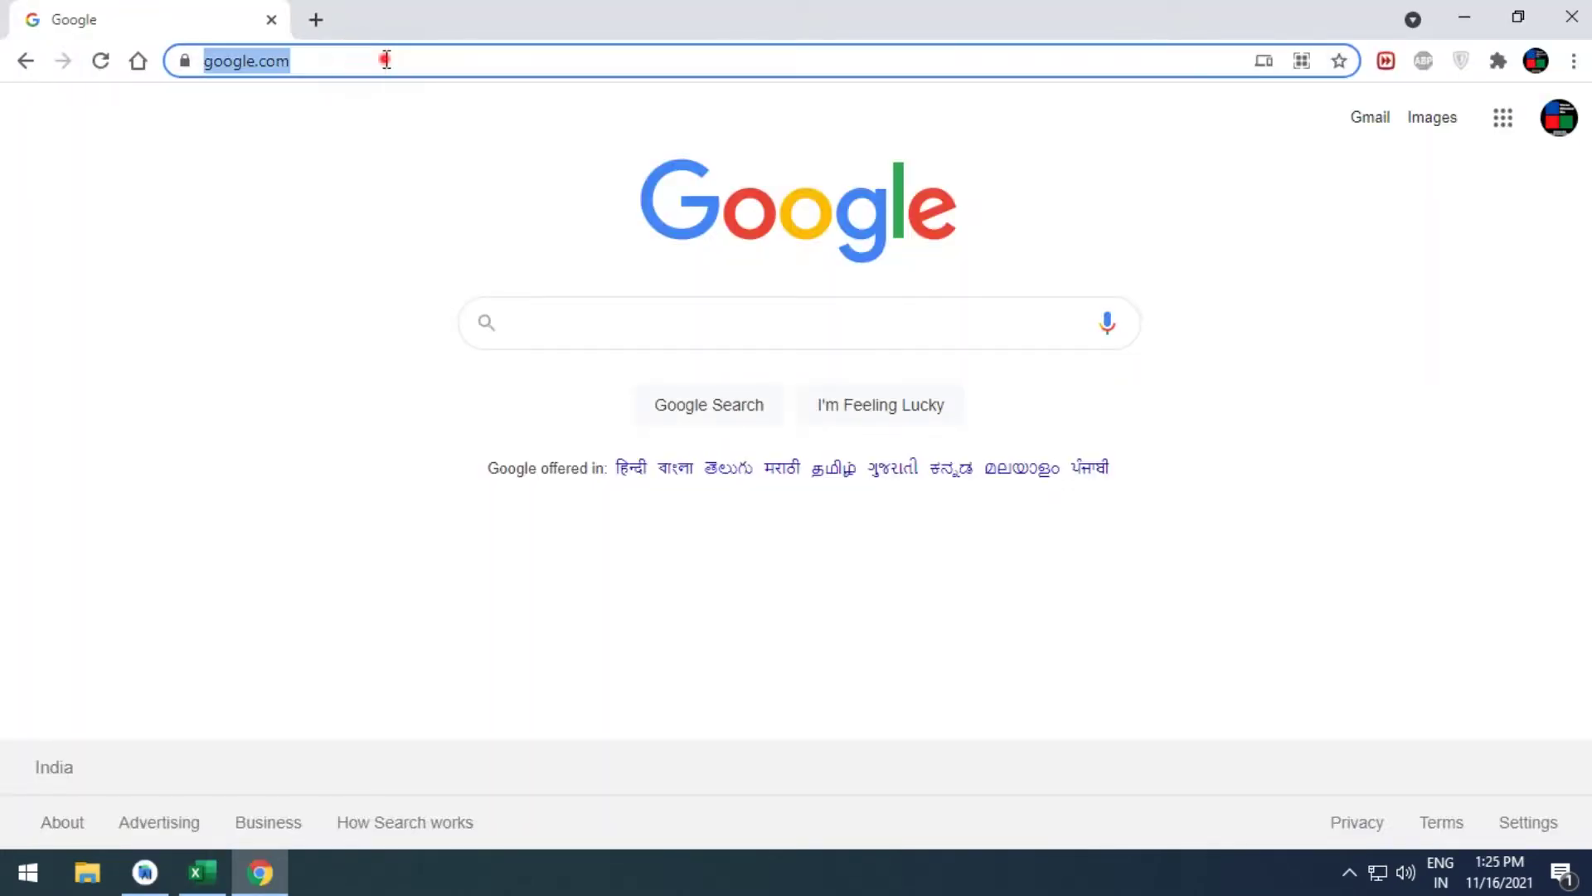
- Go to the Google My Maps site and create a new map
key("End")
type("mymaps")
key("Return")
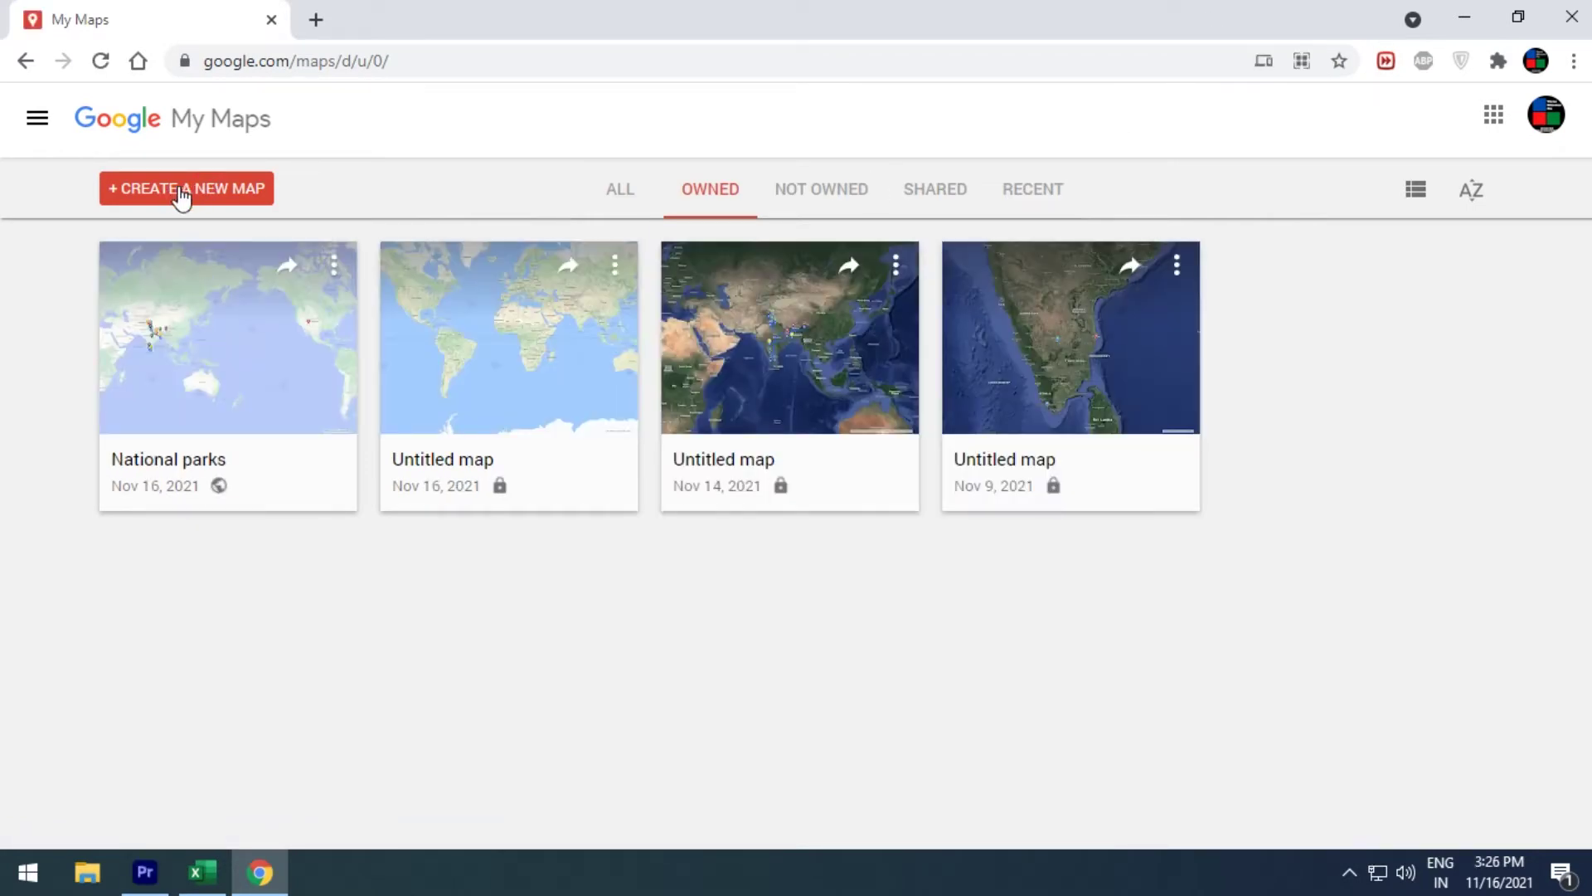
left_click(181, 192)
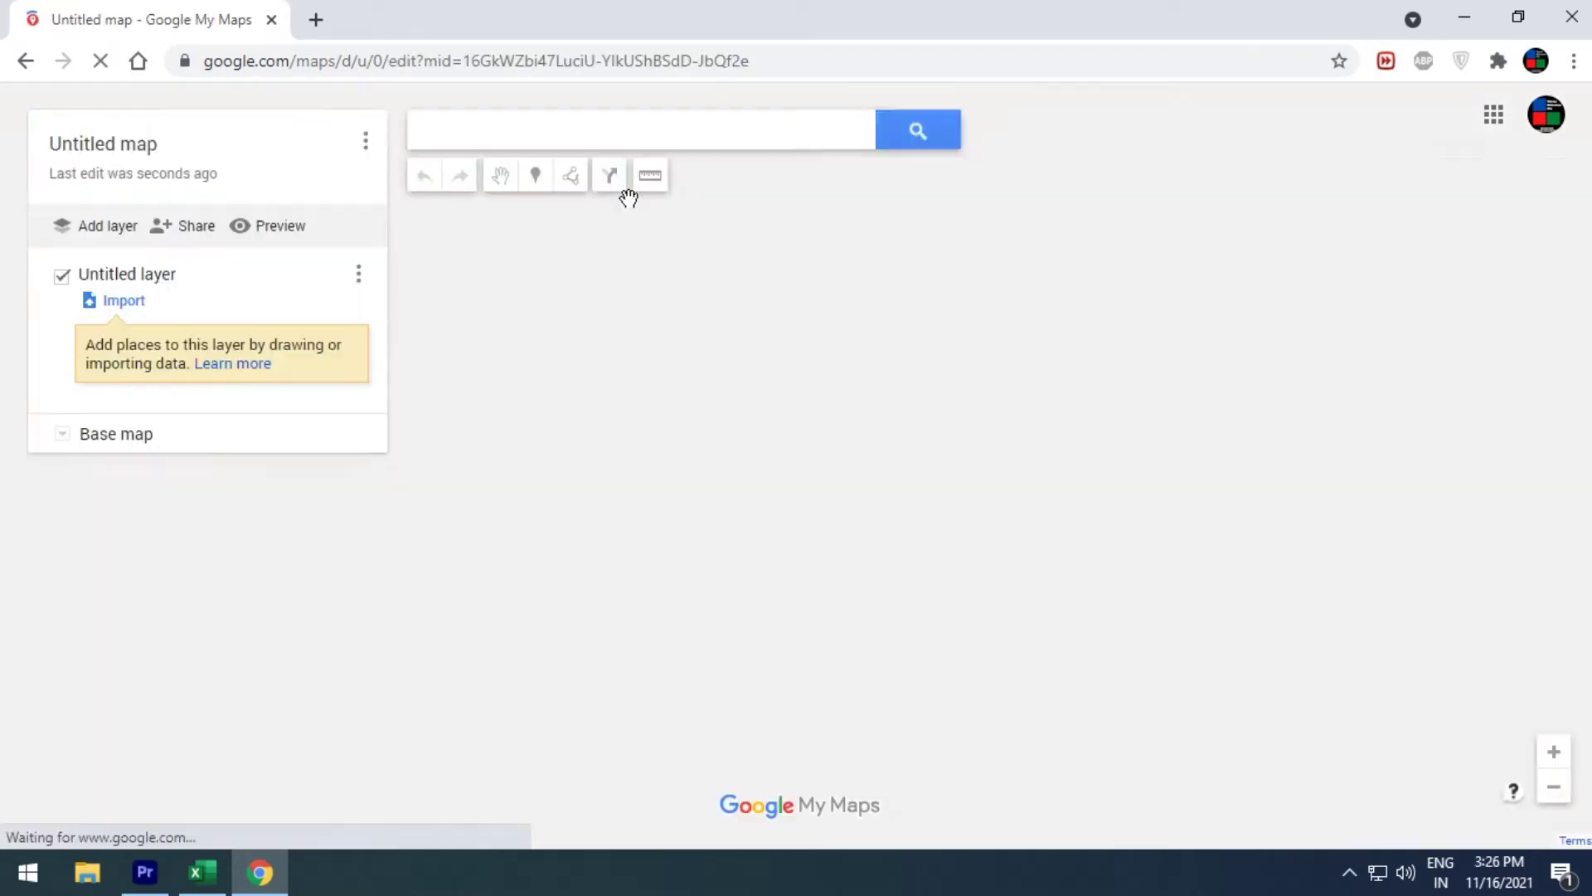
- Import the Book1 workbook into the untitled layer, then return to the Excel table
left_click(133, 302)
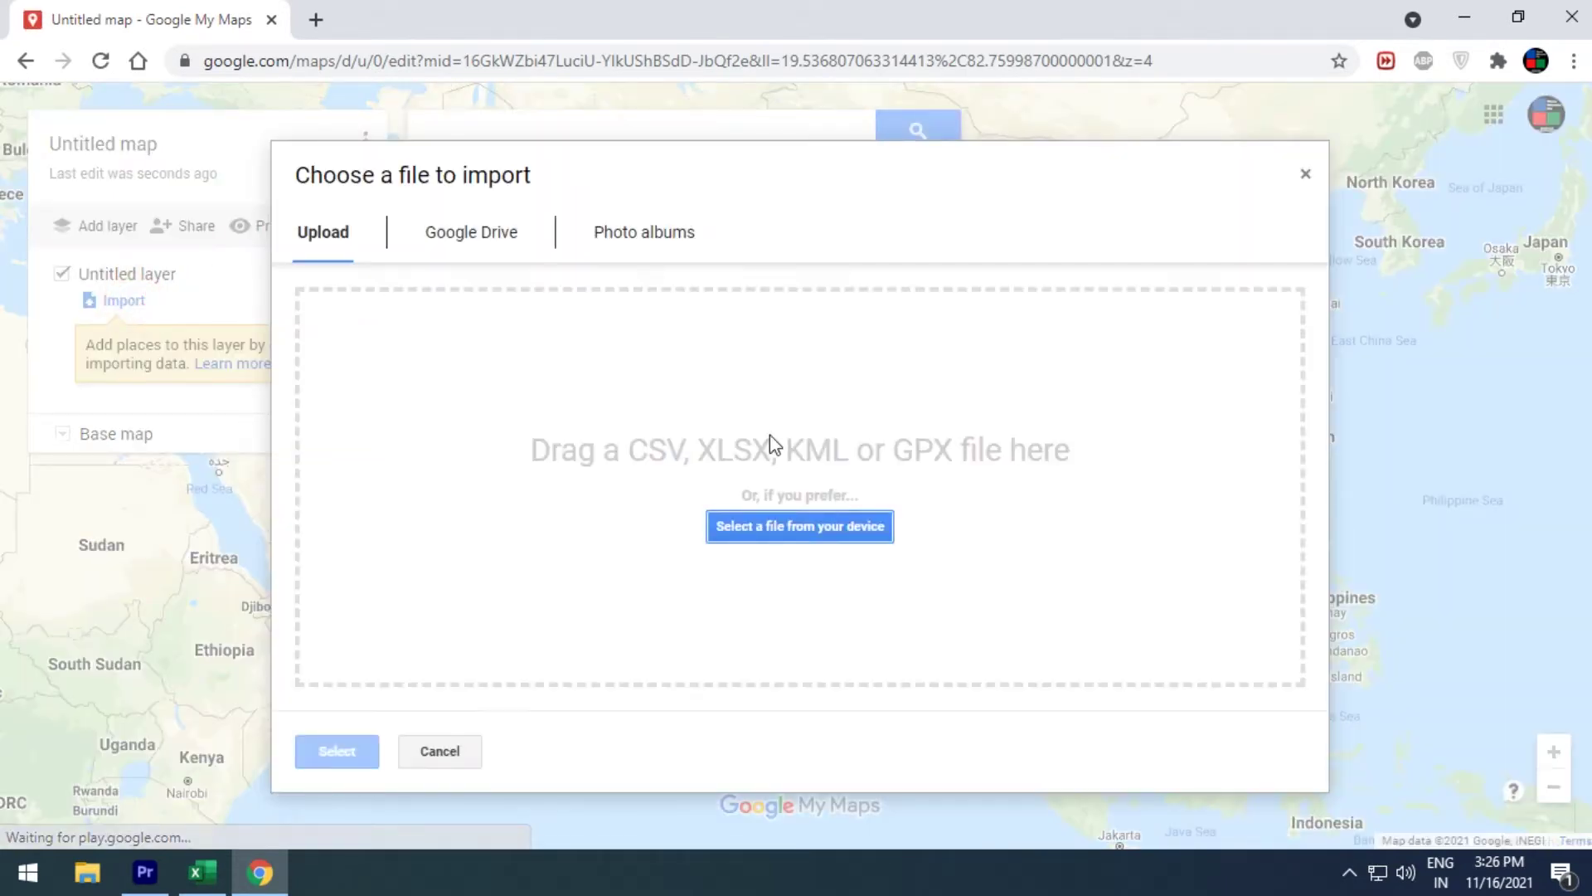
left_click(813, 529)
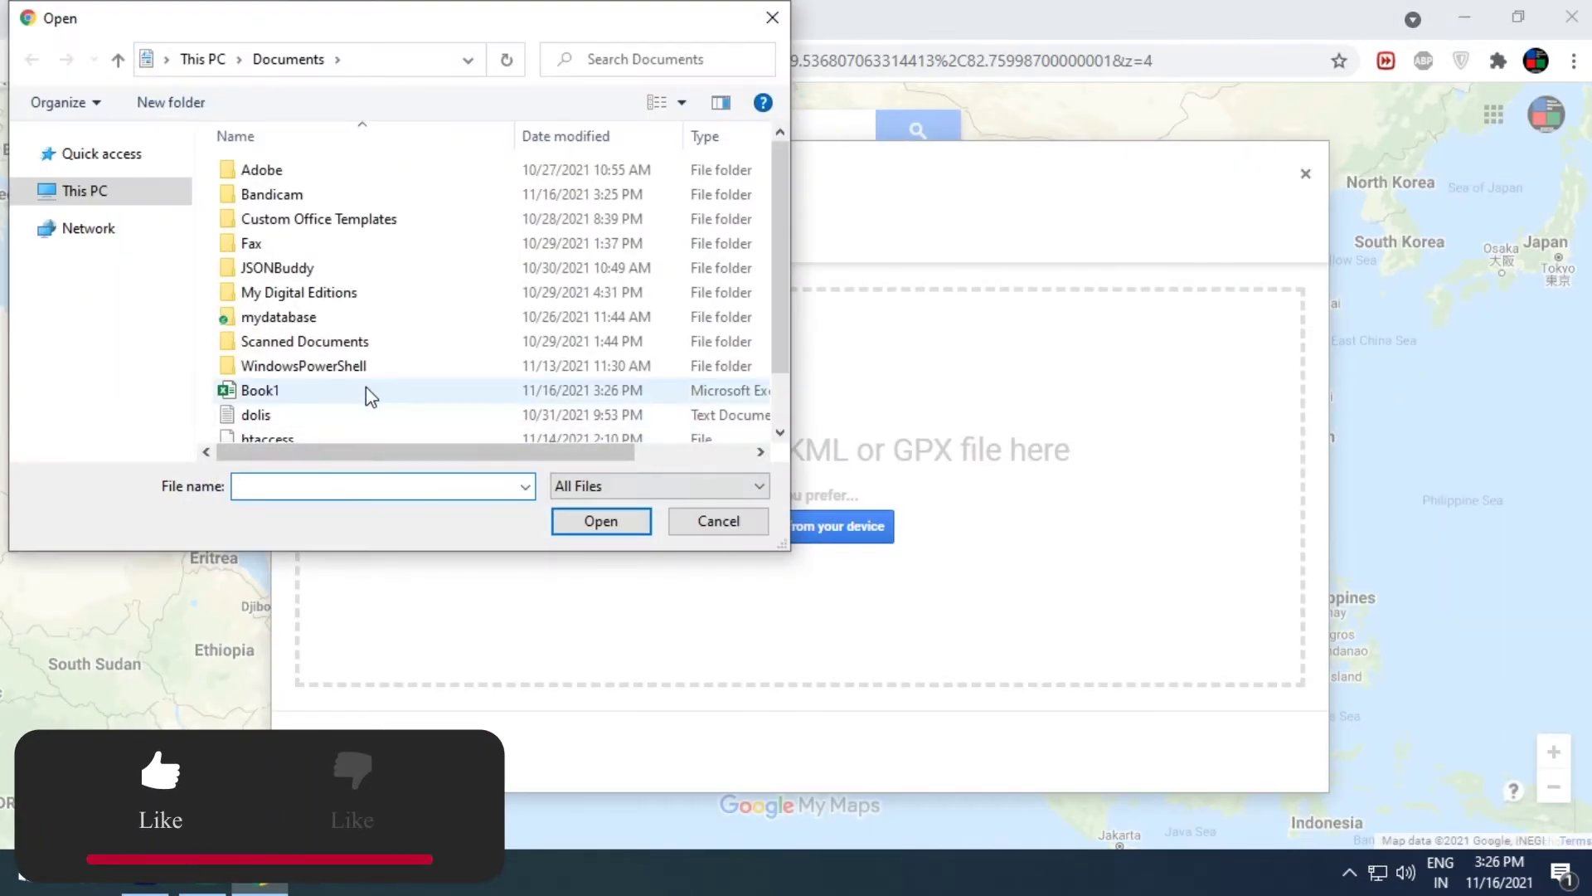
double_click(370, 390)
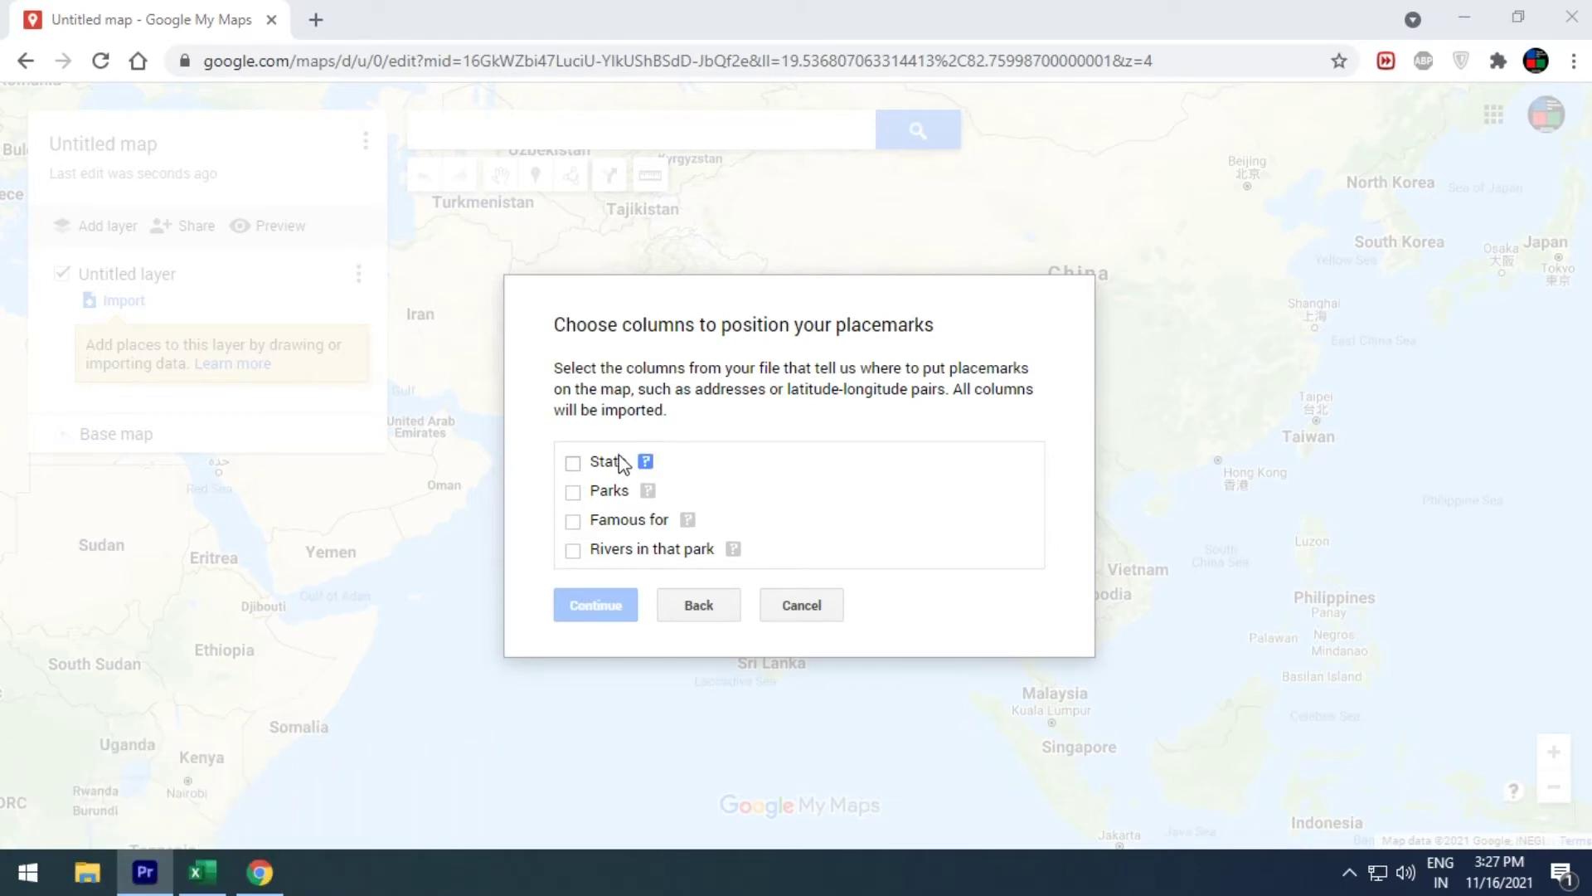
key("alt+Tab")
left_click(428, 563)
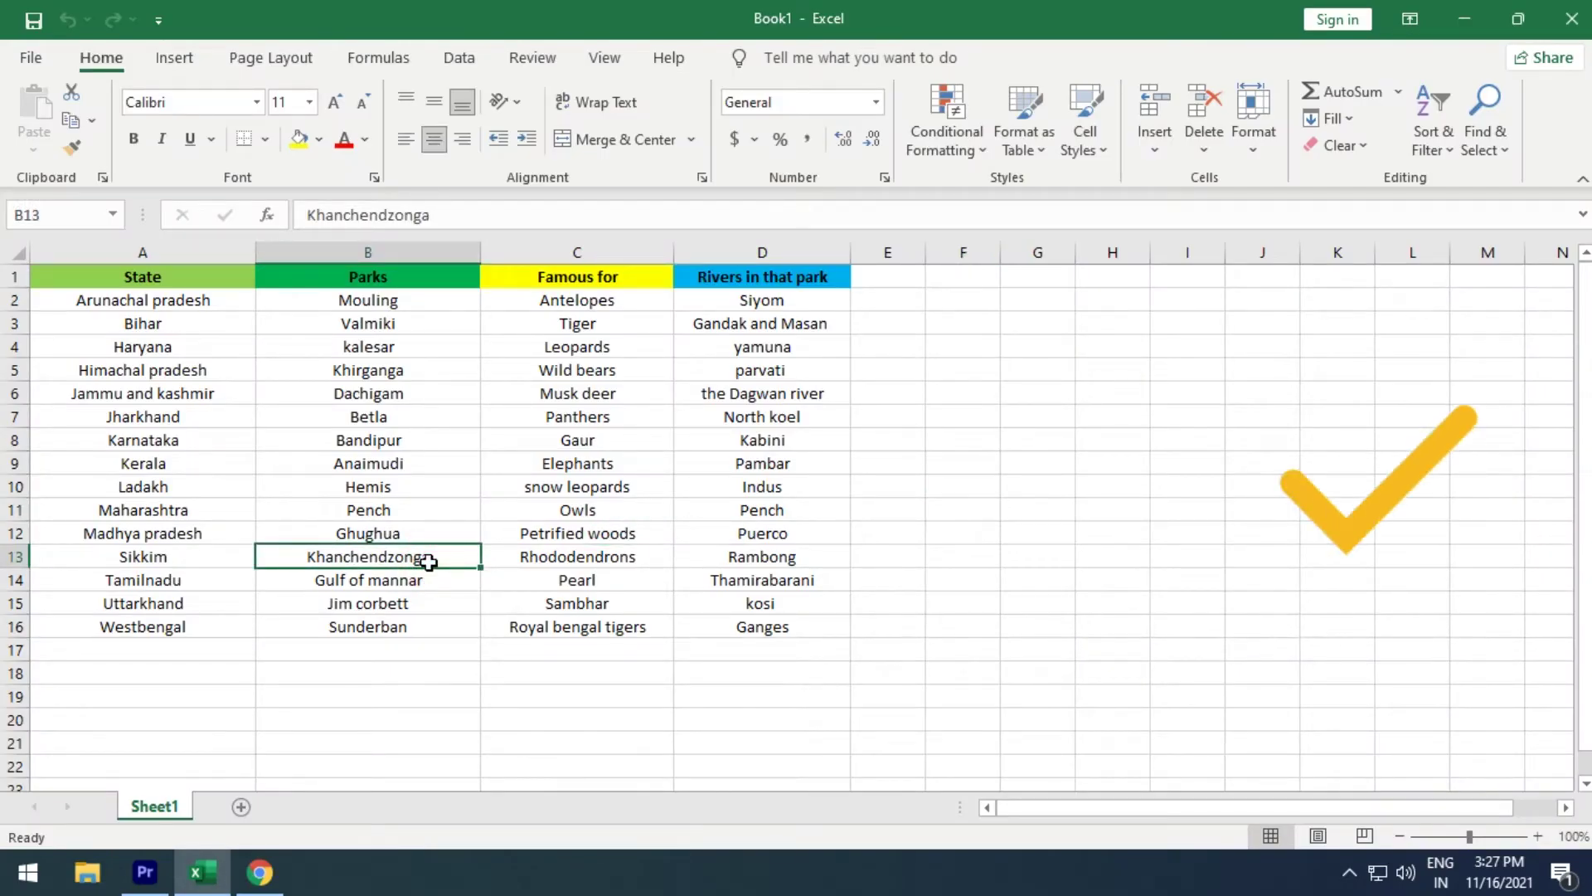
- Point out the State, Parks and Famous for headers, briefly checking the map's column chooser
left_click(177, 282)
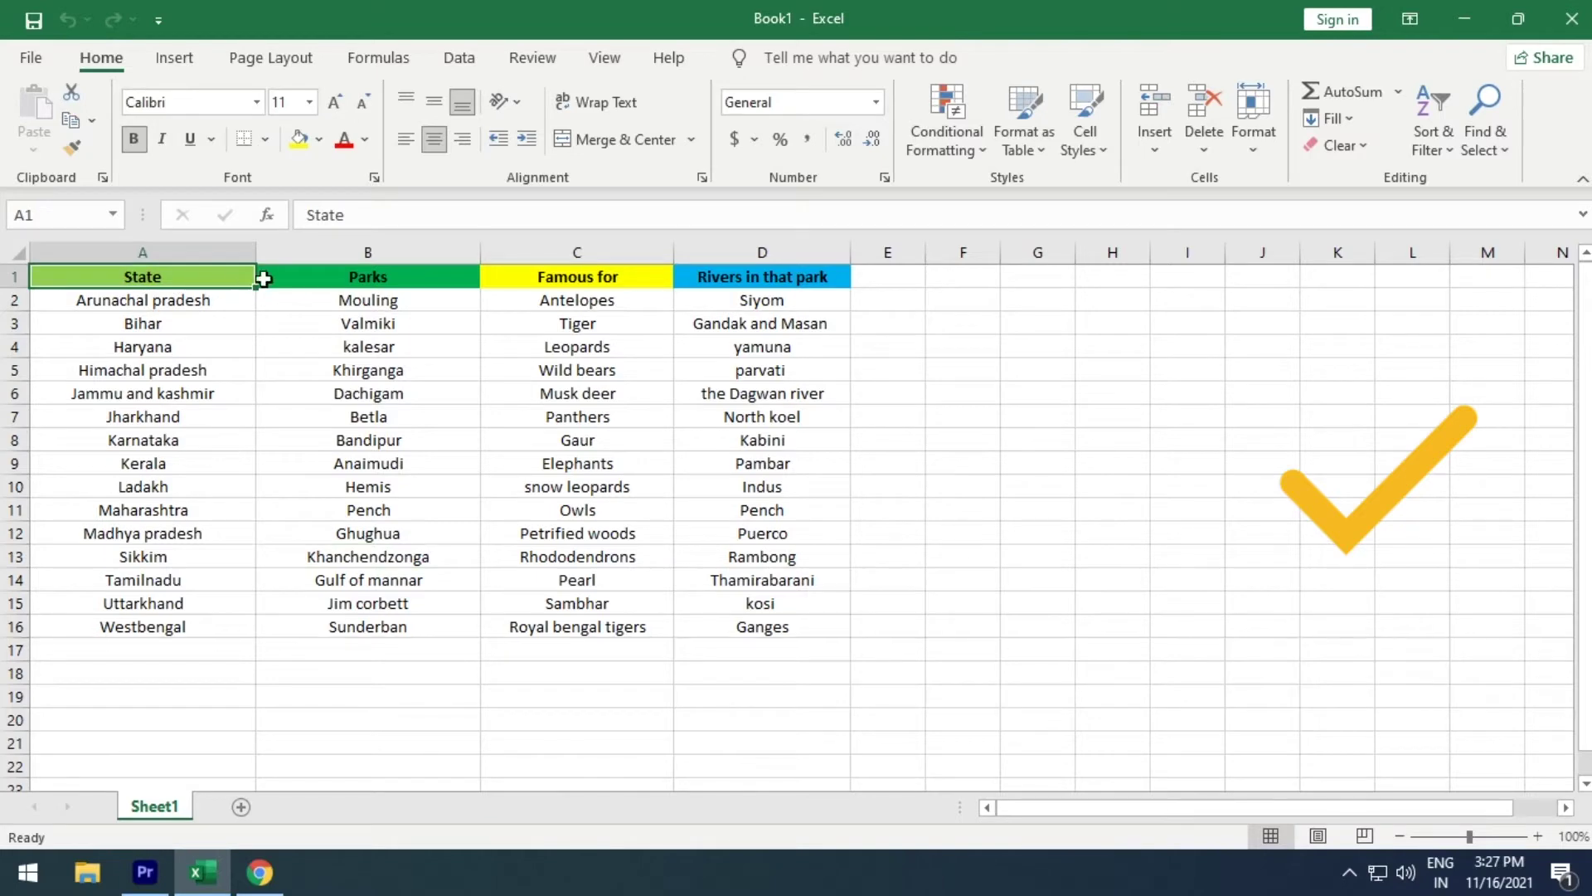
left_click(306, 278)
left_click(595, 278)
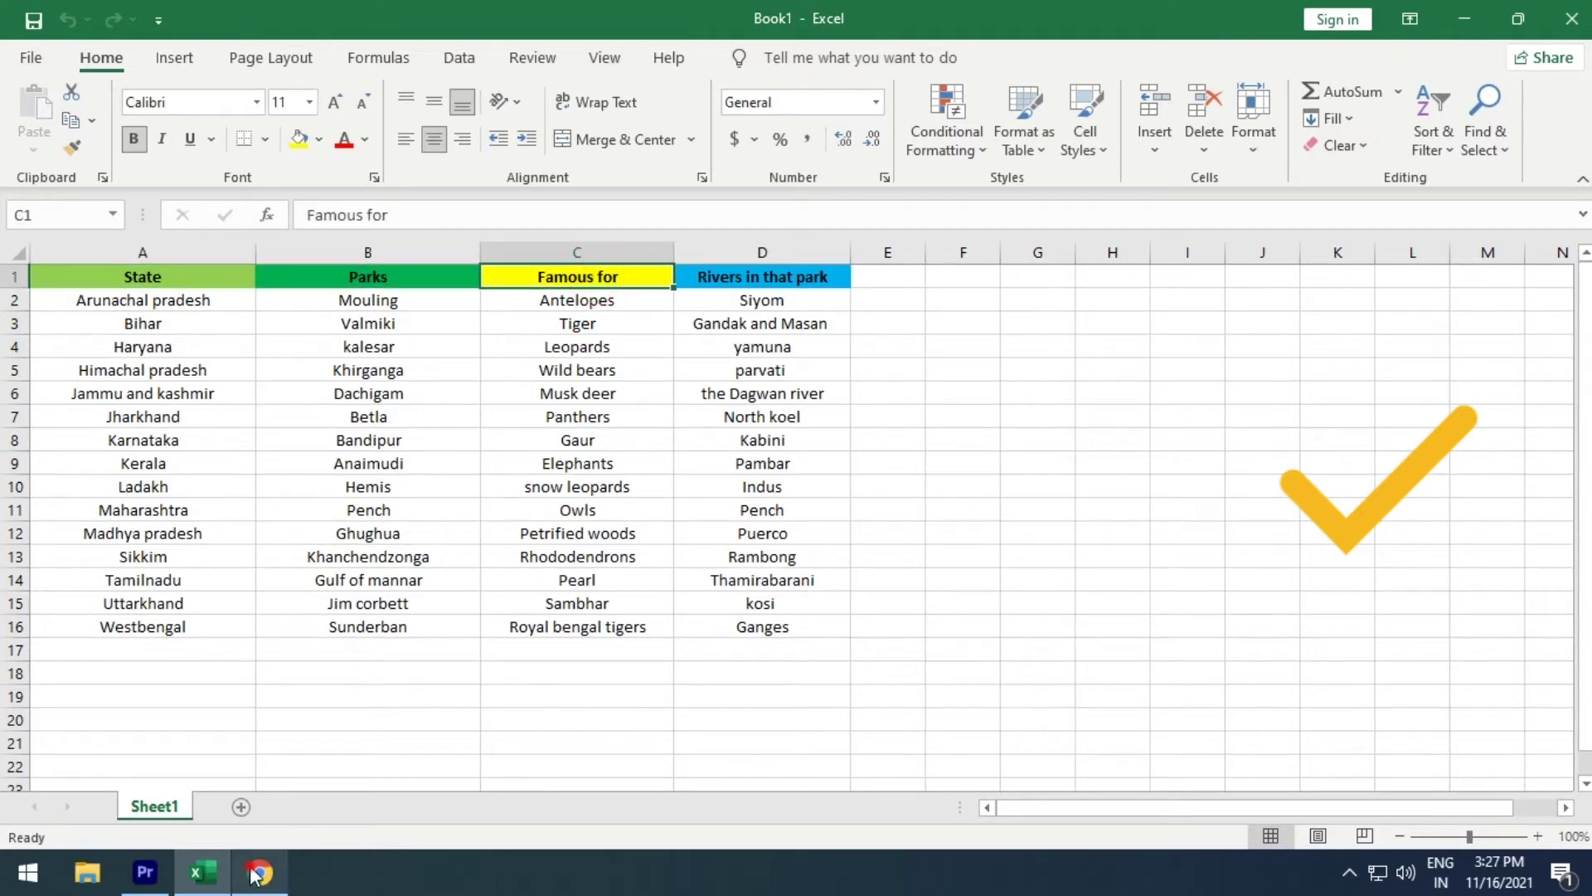
left_click(260, 871)
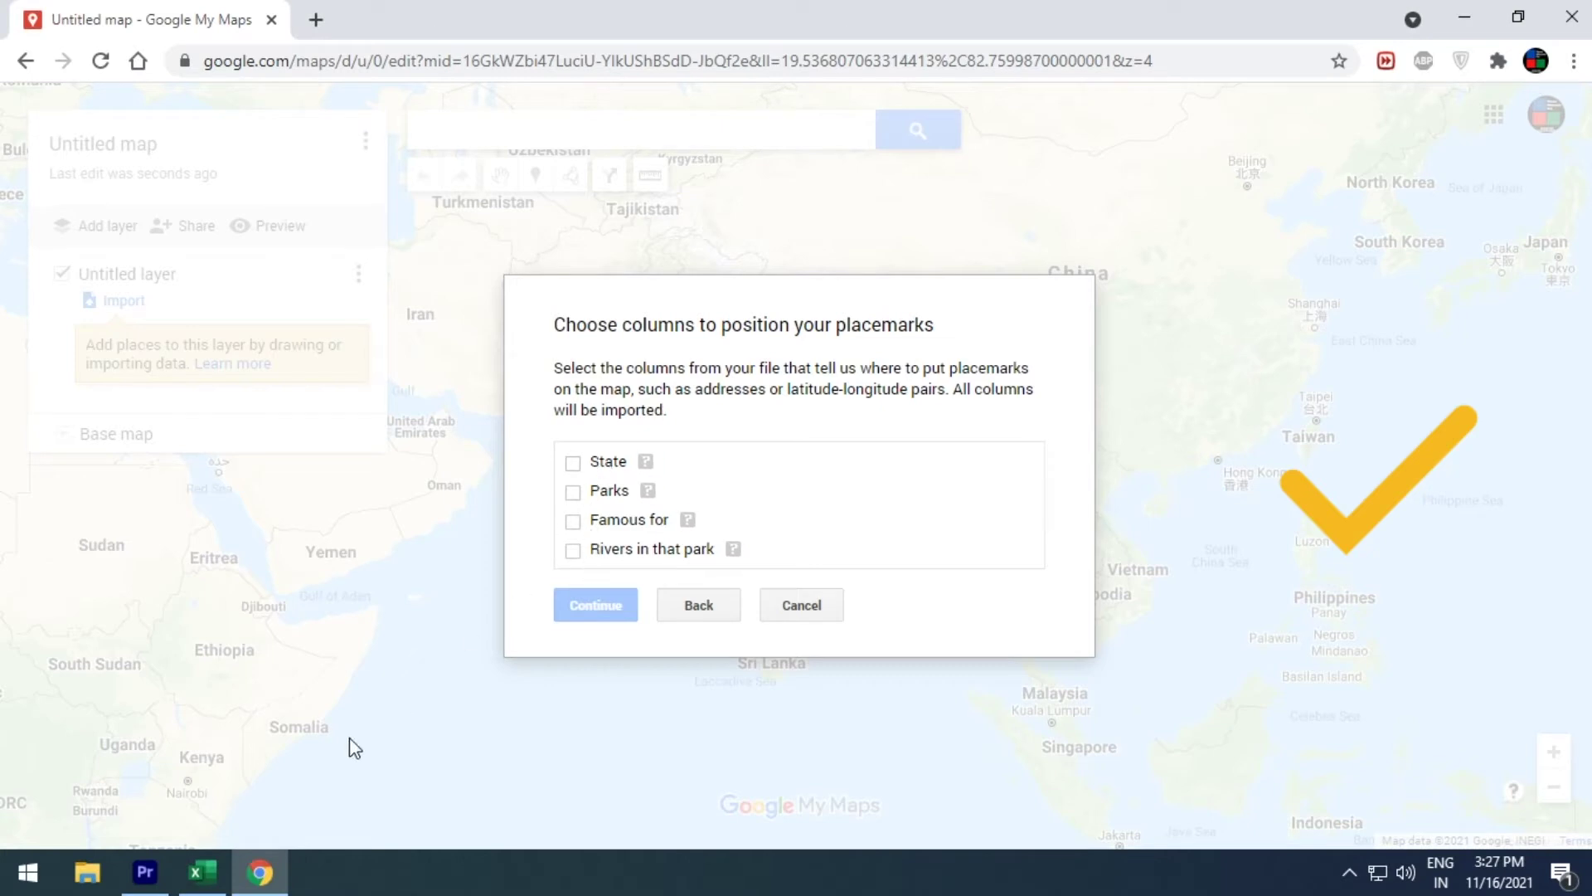
left_click(222, 872)
- Review all four headers, the empty rows above the table, cell B2 and Antelopes in C4
left_click(212, 282)
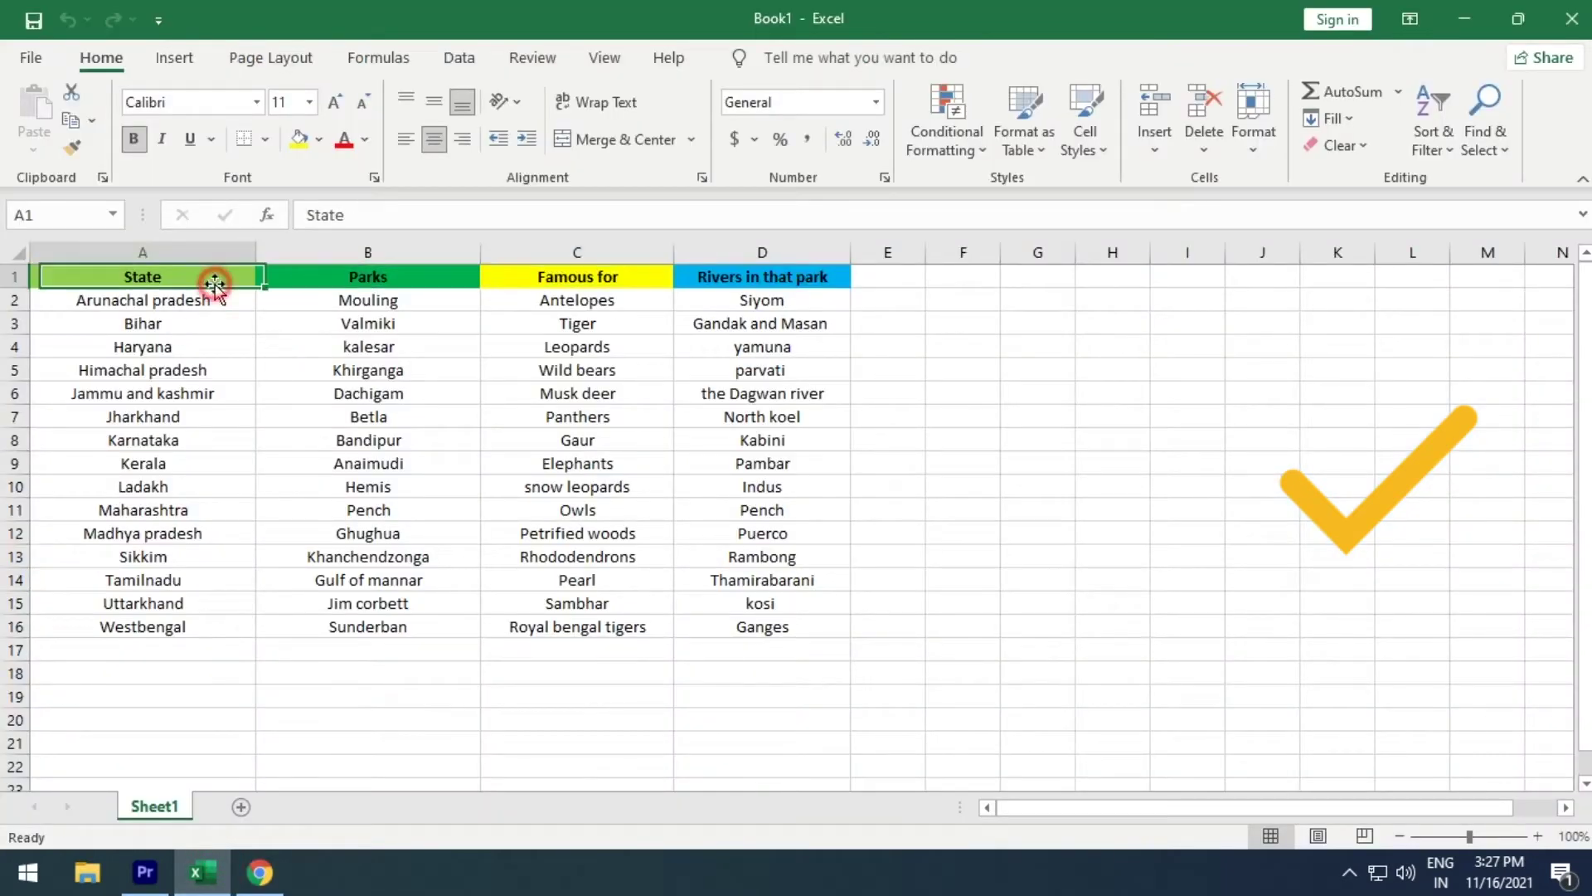
left_click(372, 279)
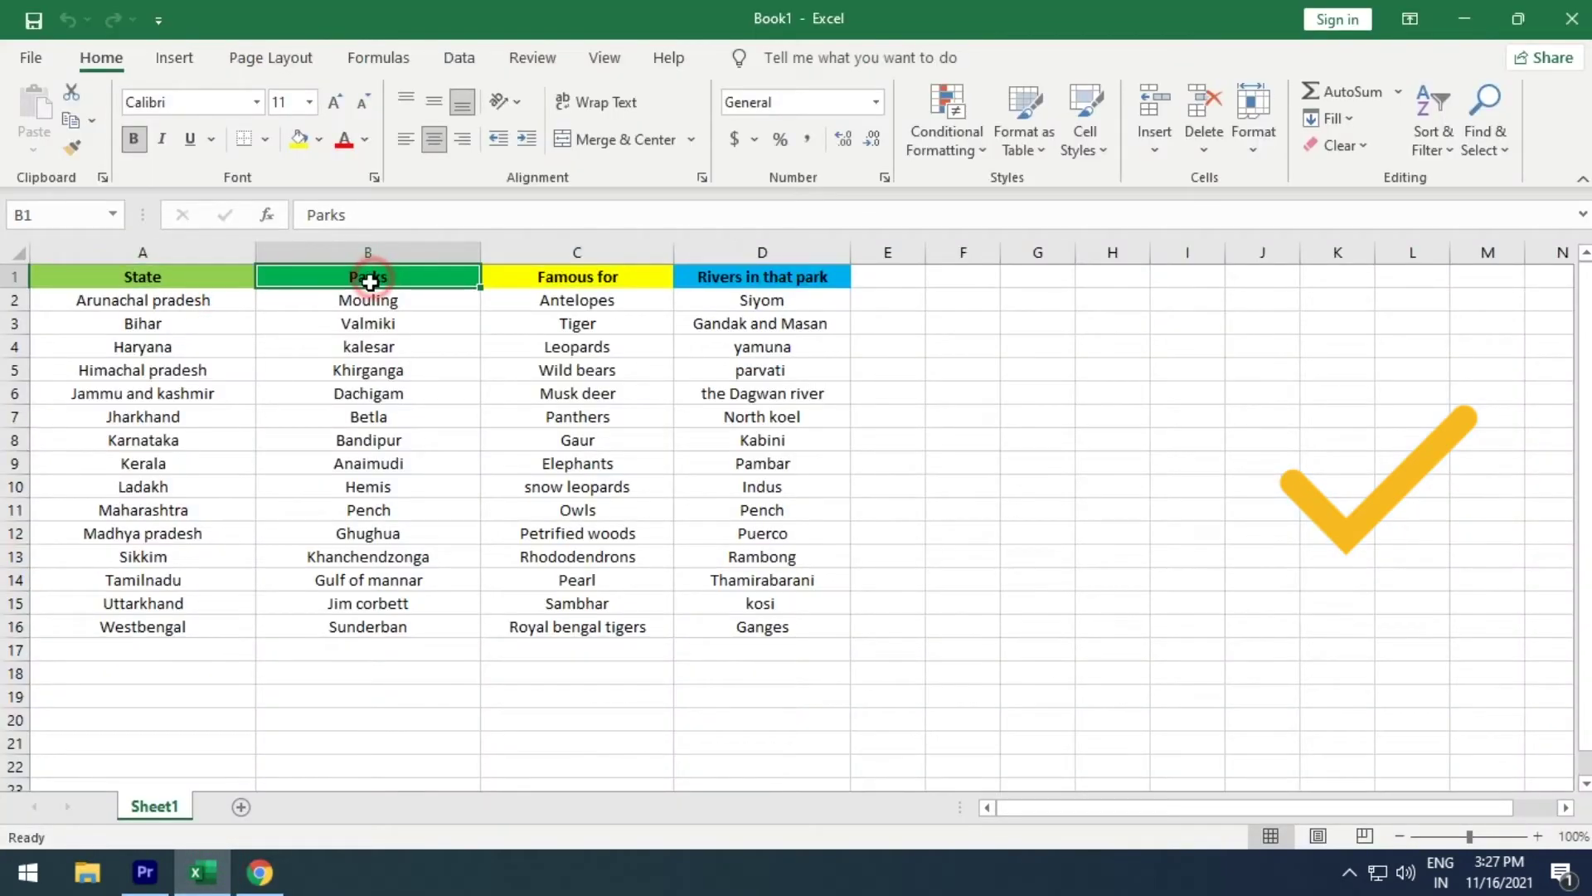
left_click(555, 279)
left_click(736, 284)
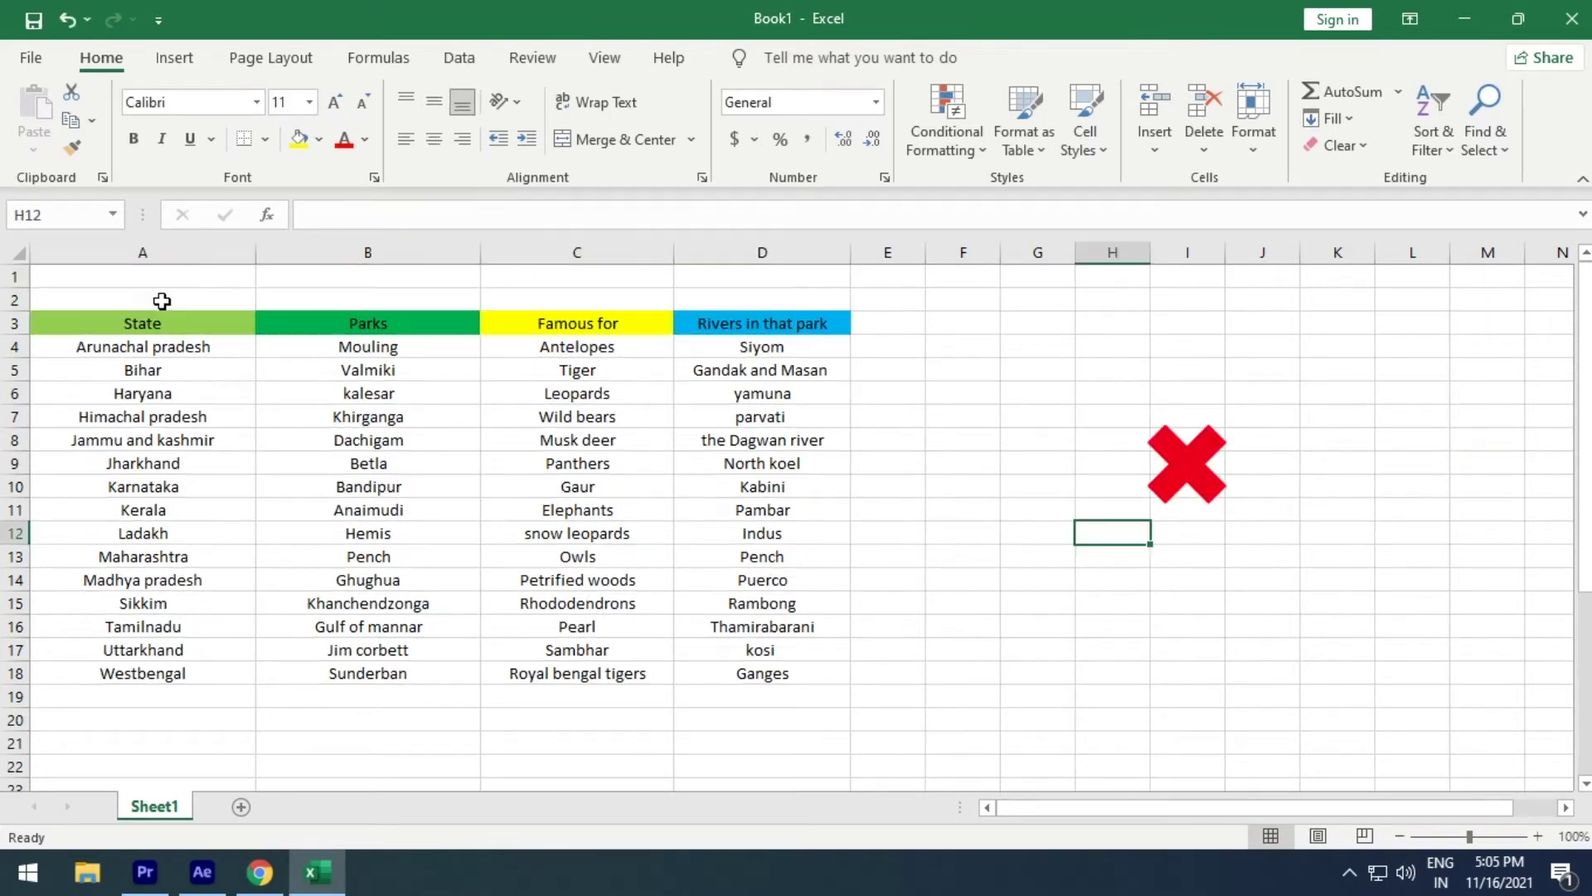
left_click(170, 279)
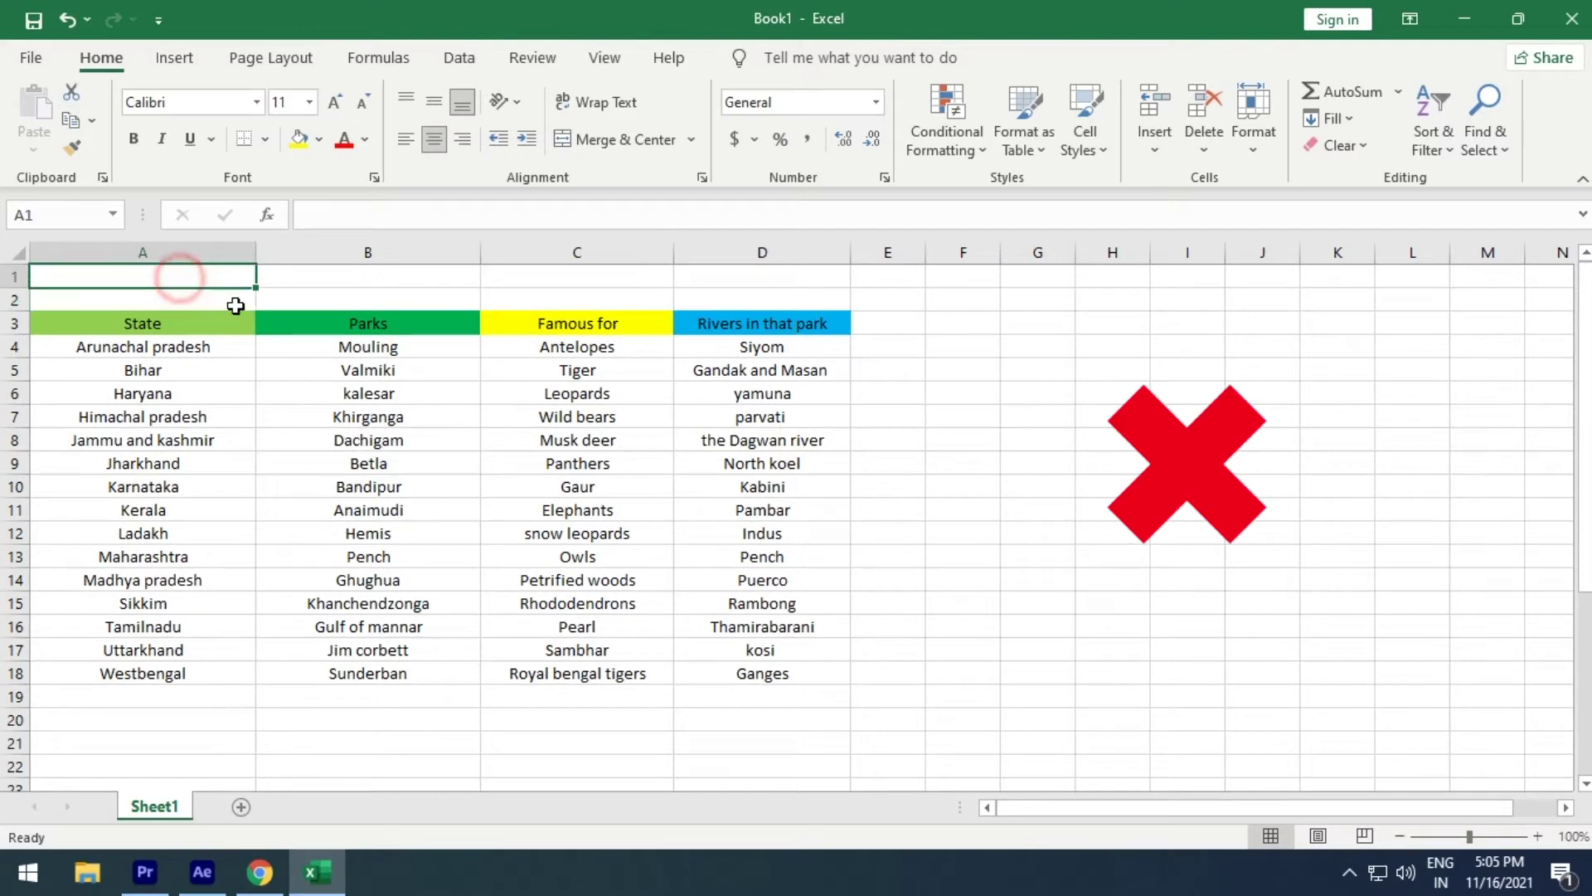
left_click(171, 297)
left_click(376, 293)
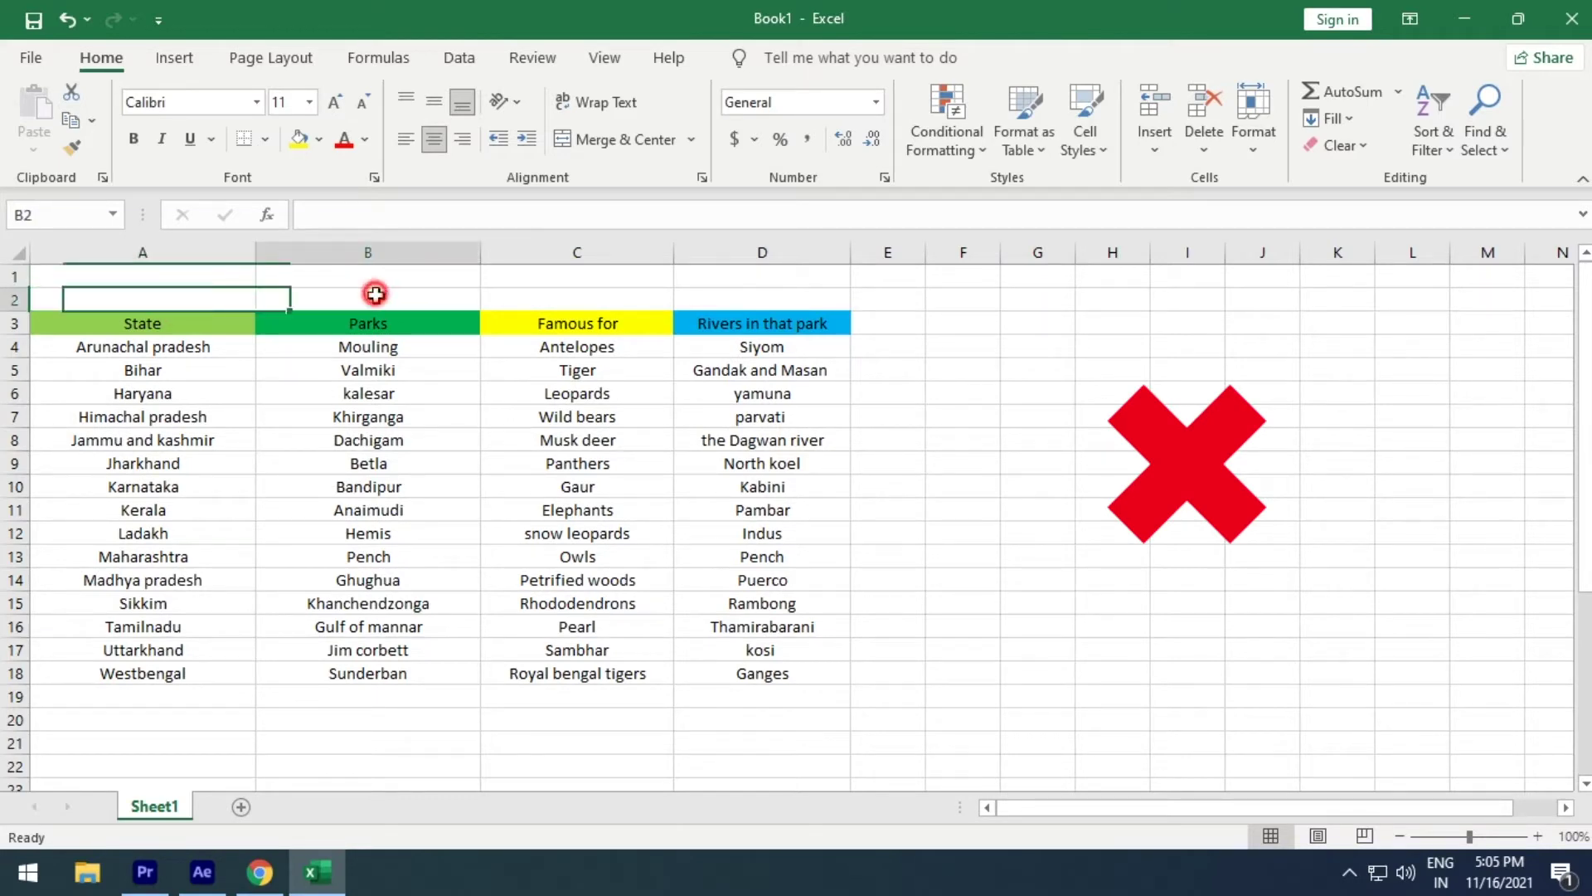
left_click(577, 347)
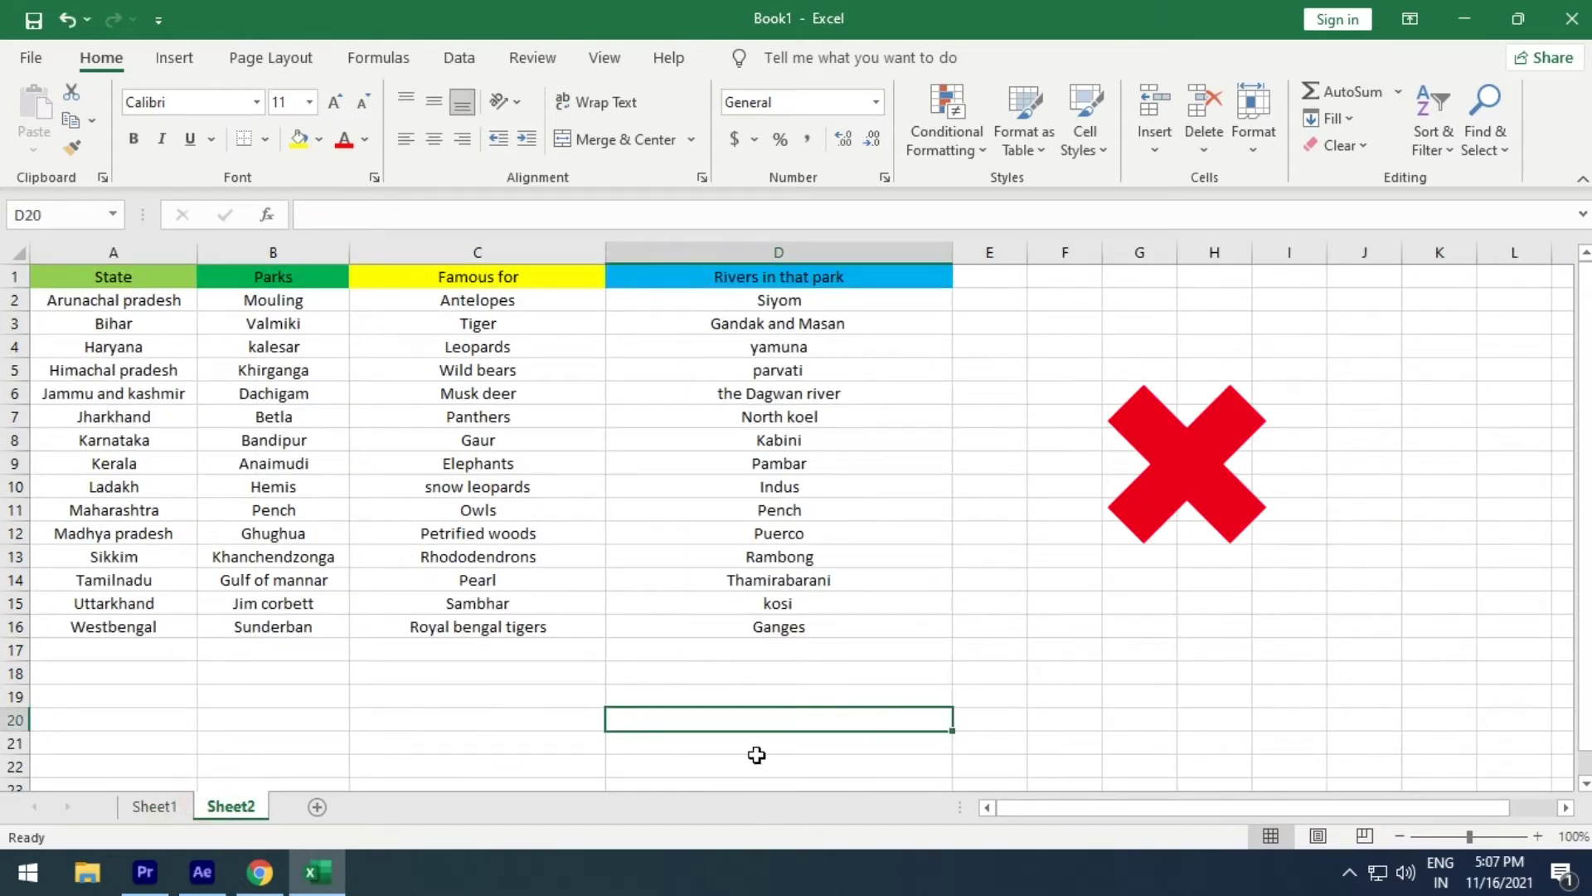
- Add a blank sheet and return to the My Maps import dialog in Chrome
left_click(317, 806)
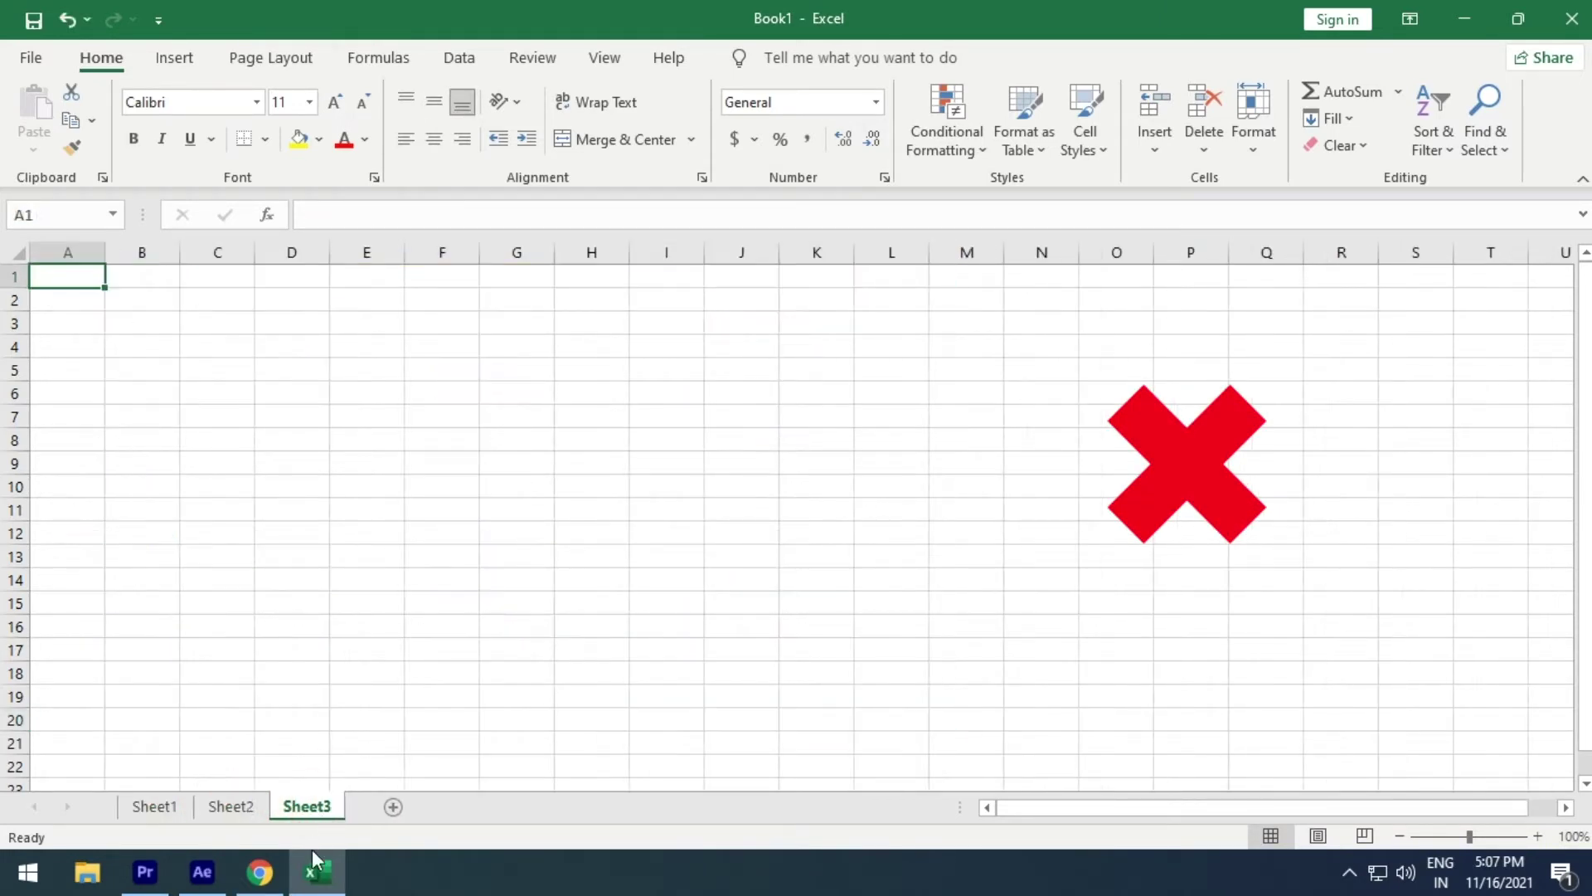
left_click(261, 871)
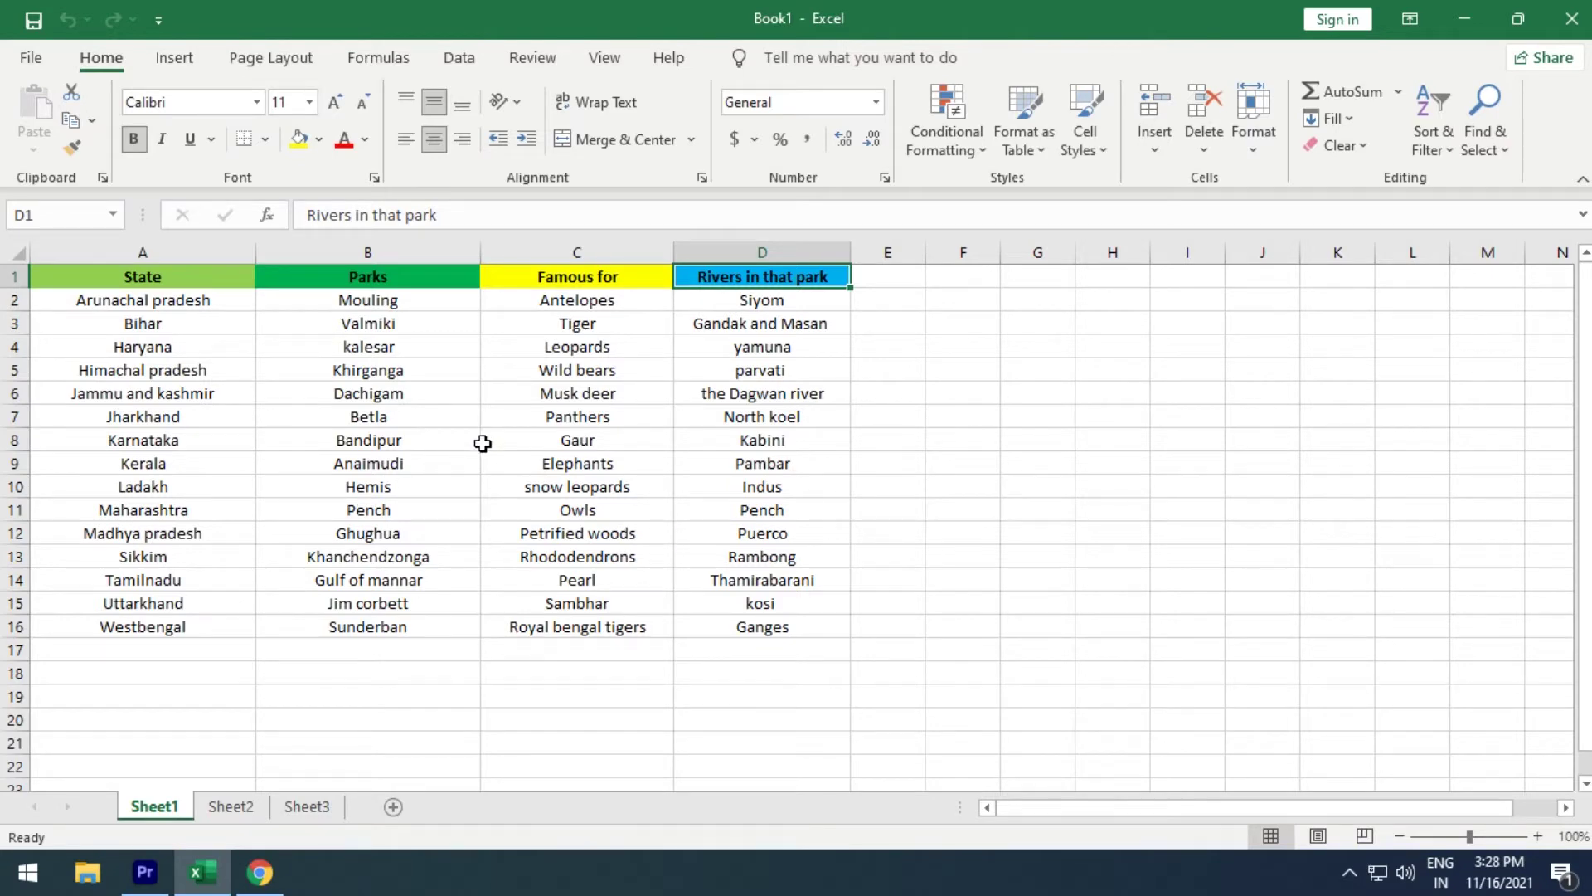
left_click(262, 877)
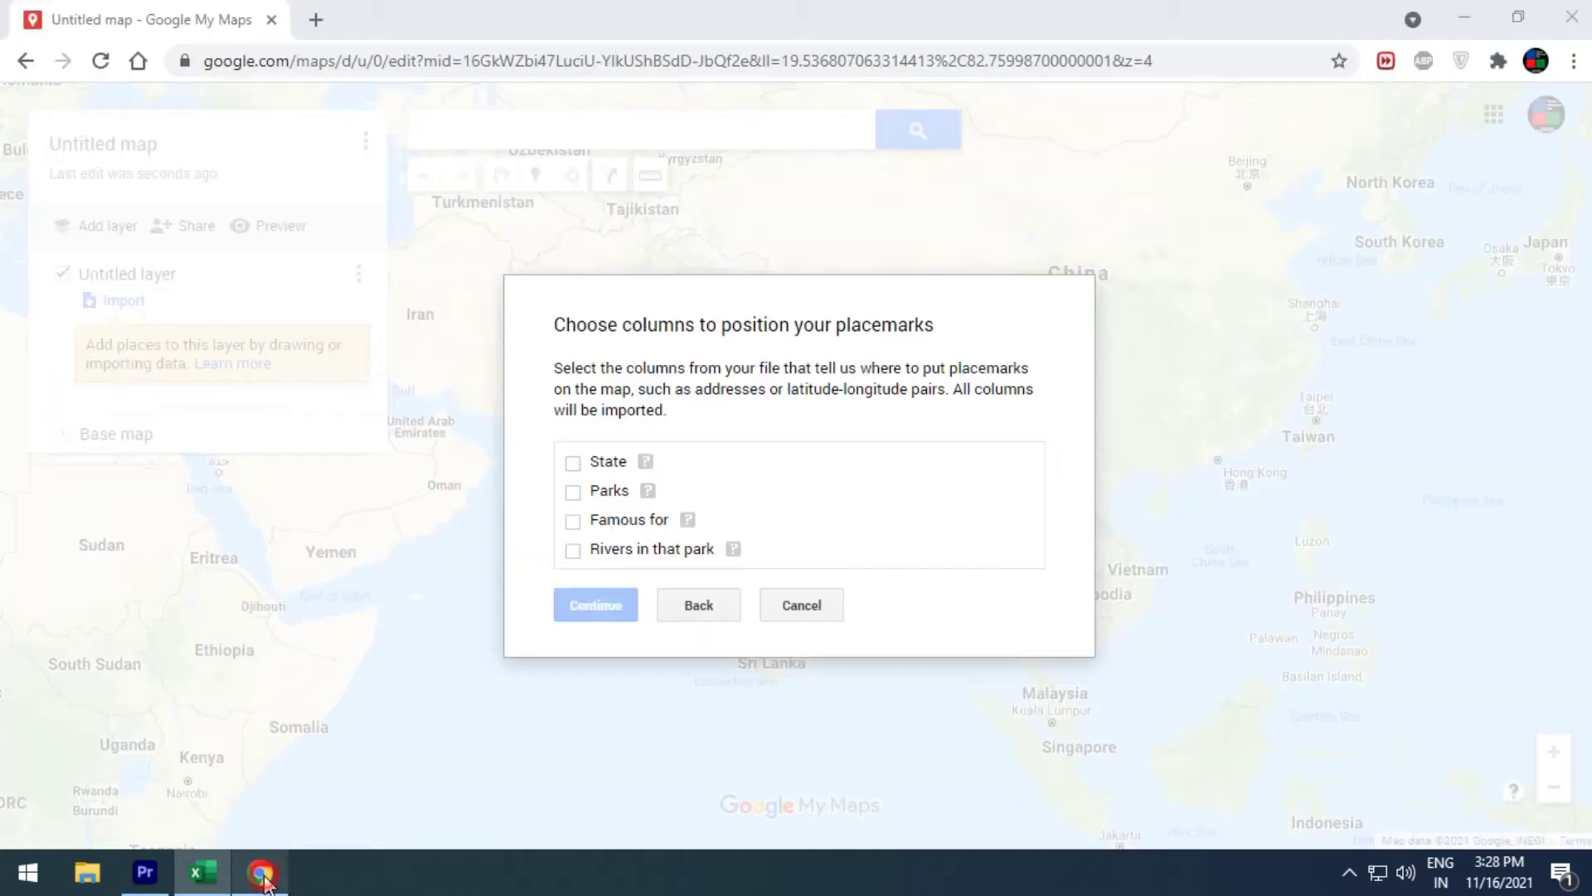
- Tick State, Parks, Famous for and Rivers in that park as placemark position columns, then continue
left_click(573, 462)
left_click(573, 491)
left_click(573, 520)
left_click(573, 549)
left_click_drag(604, 367, 962, 389)
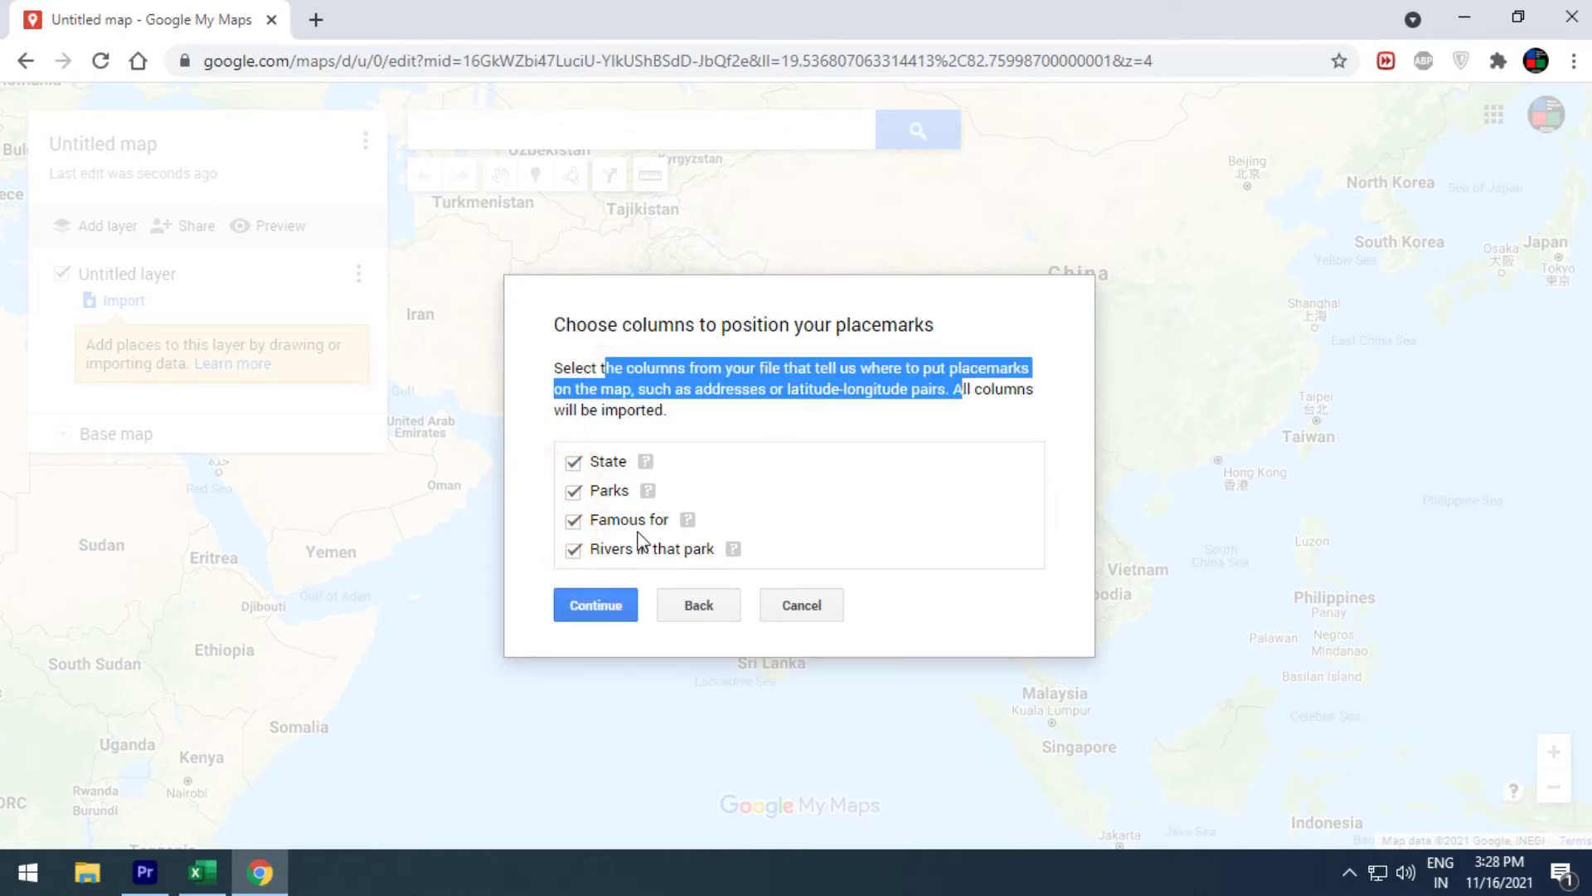
left_click(589, 610)
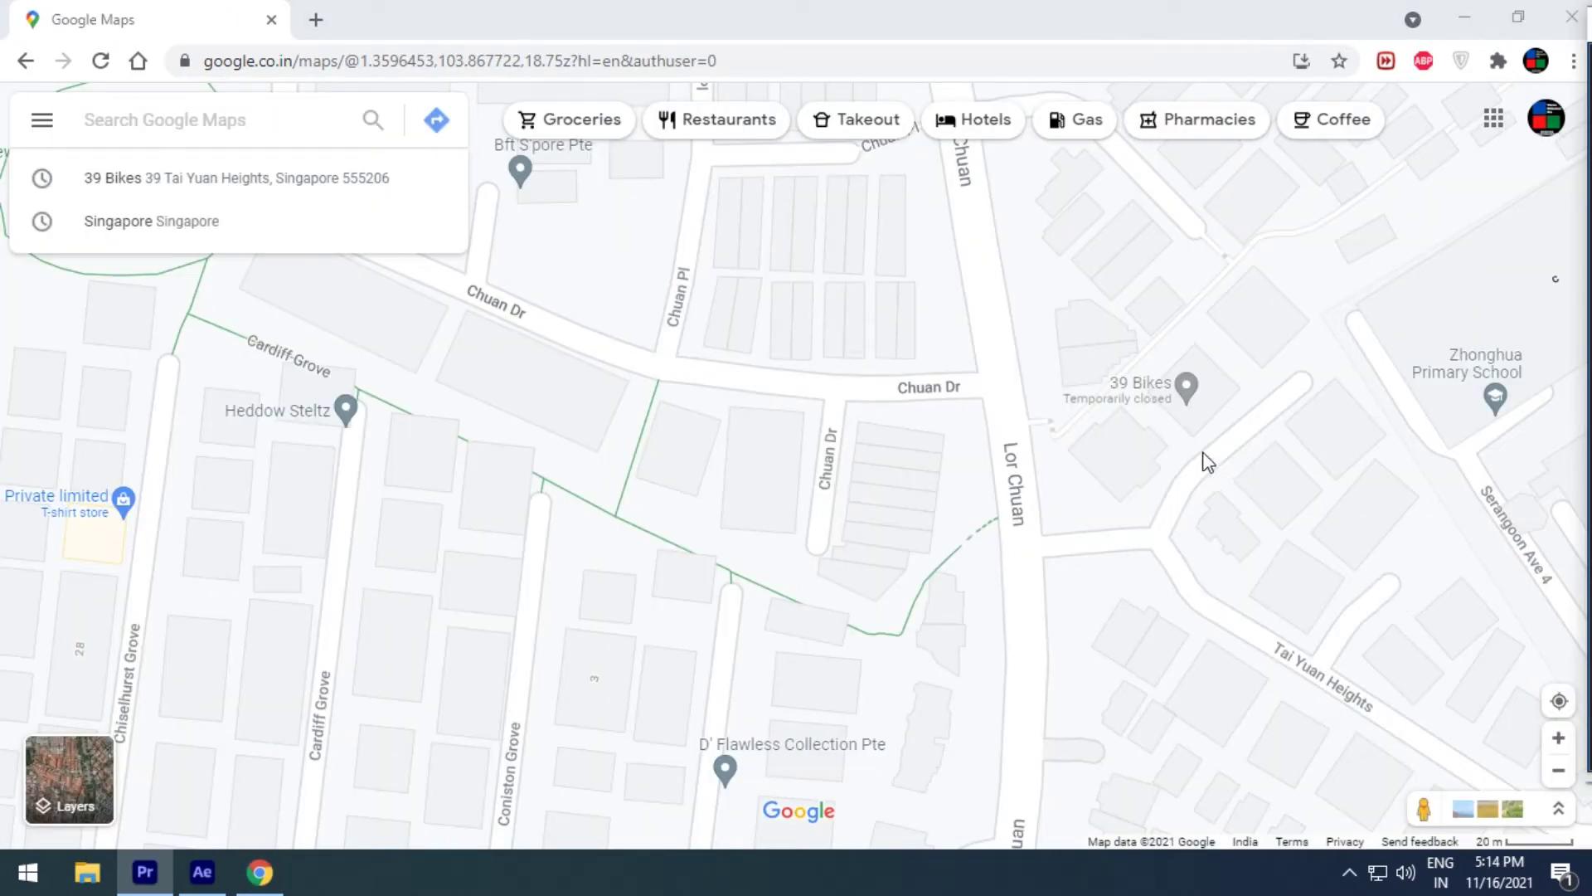
- Zoom in on the Singapore street map and view the 39 Bikes place details
scroll(1195, 408, "up", 2)
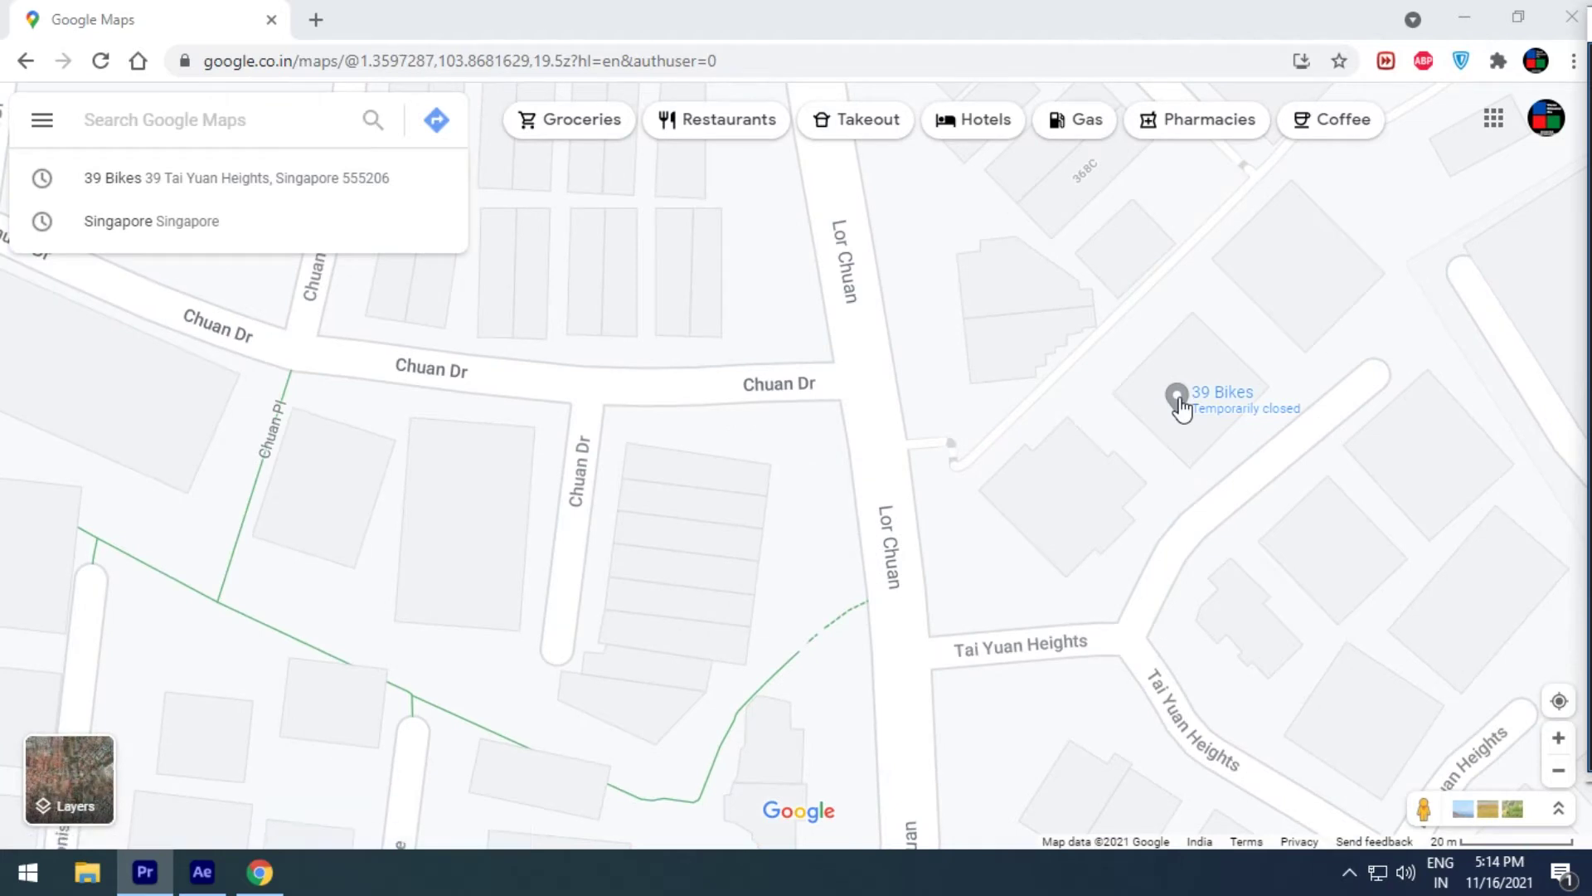
left_click(1180, 403)
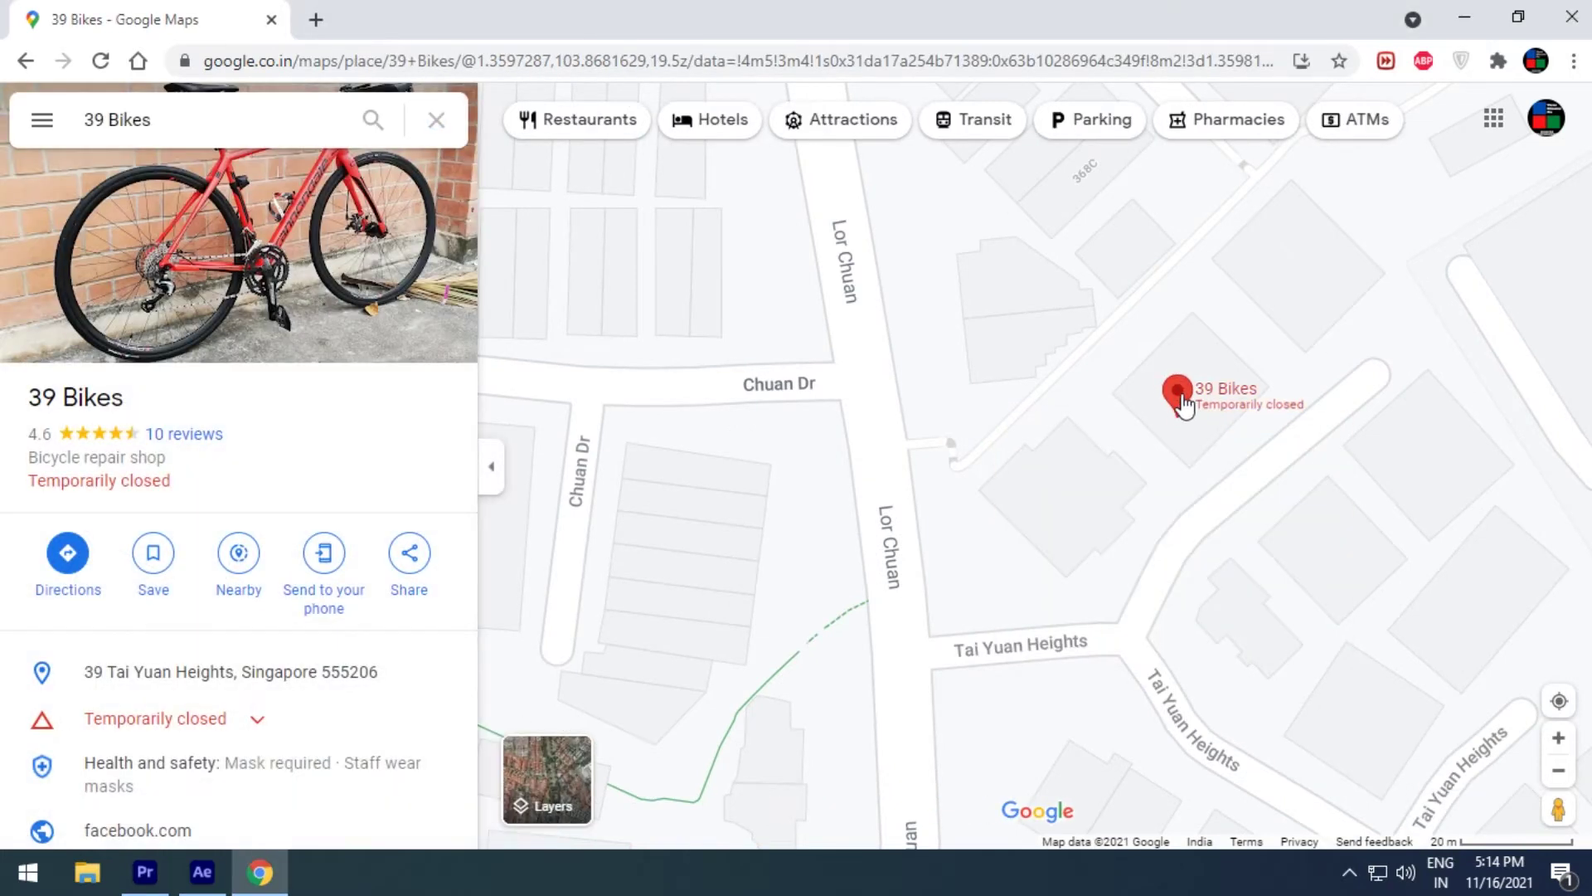
scroll(916, 489, "down", 1)
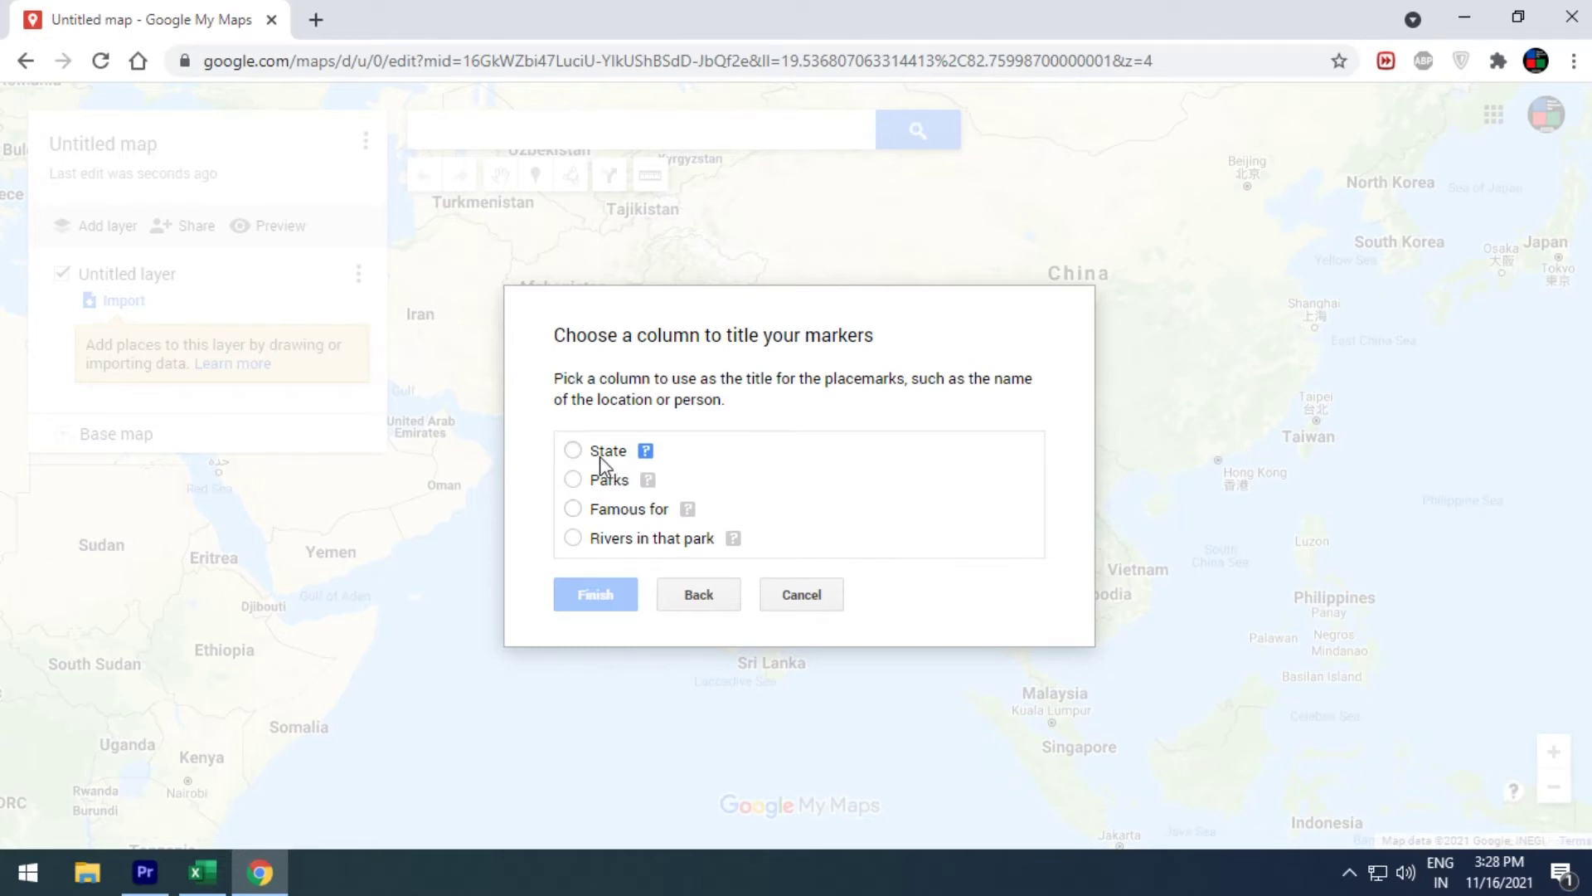
- Preview the State, Famous for and river sample values, then title markers by State and finish importing
left_click(647, 452)
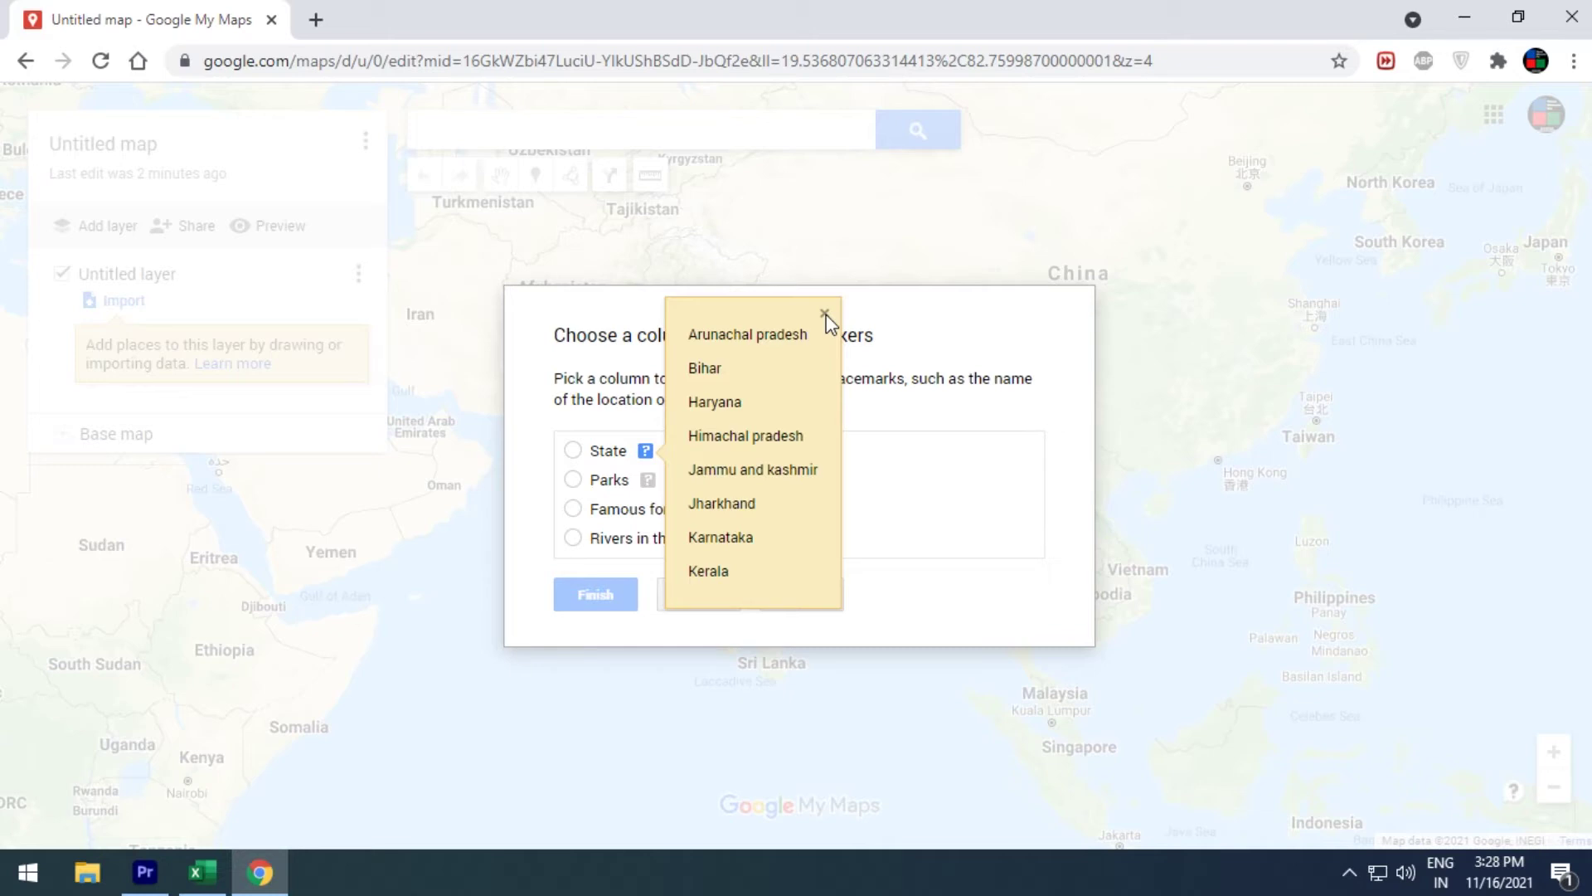
left_click(826, 315)
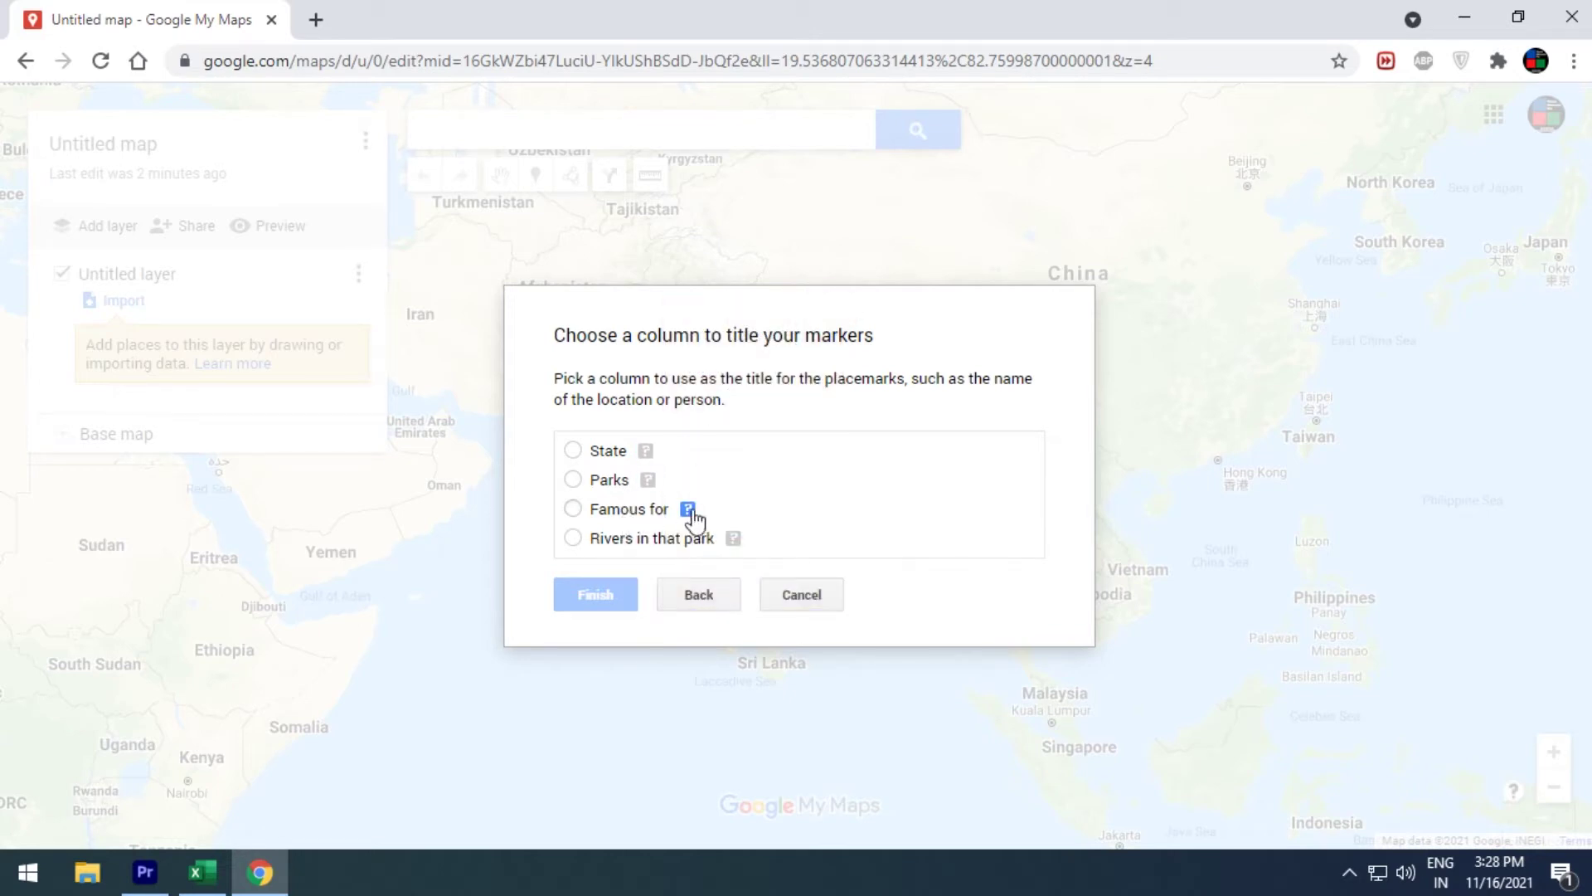
left_click(687, 509)
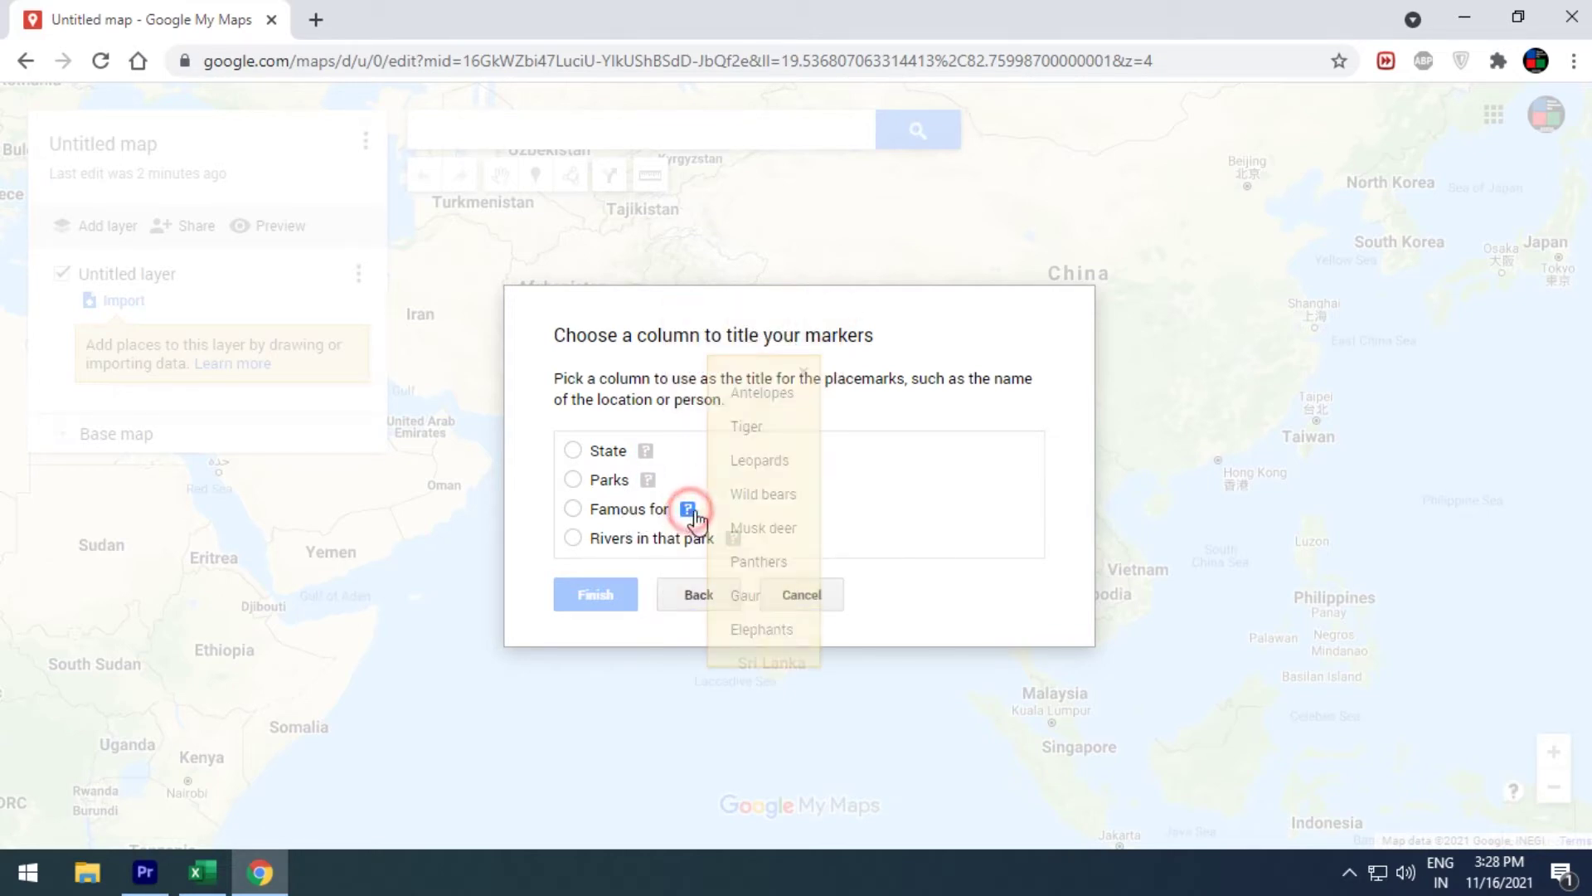
left_click(803, 372)
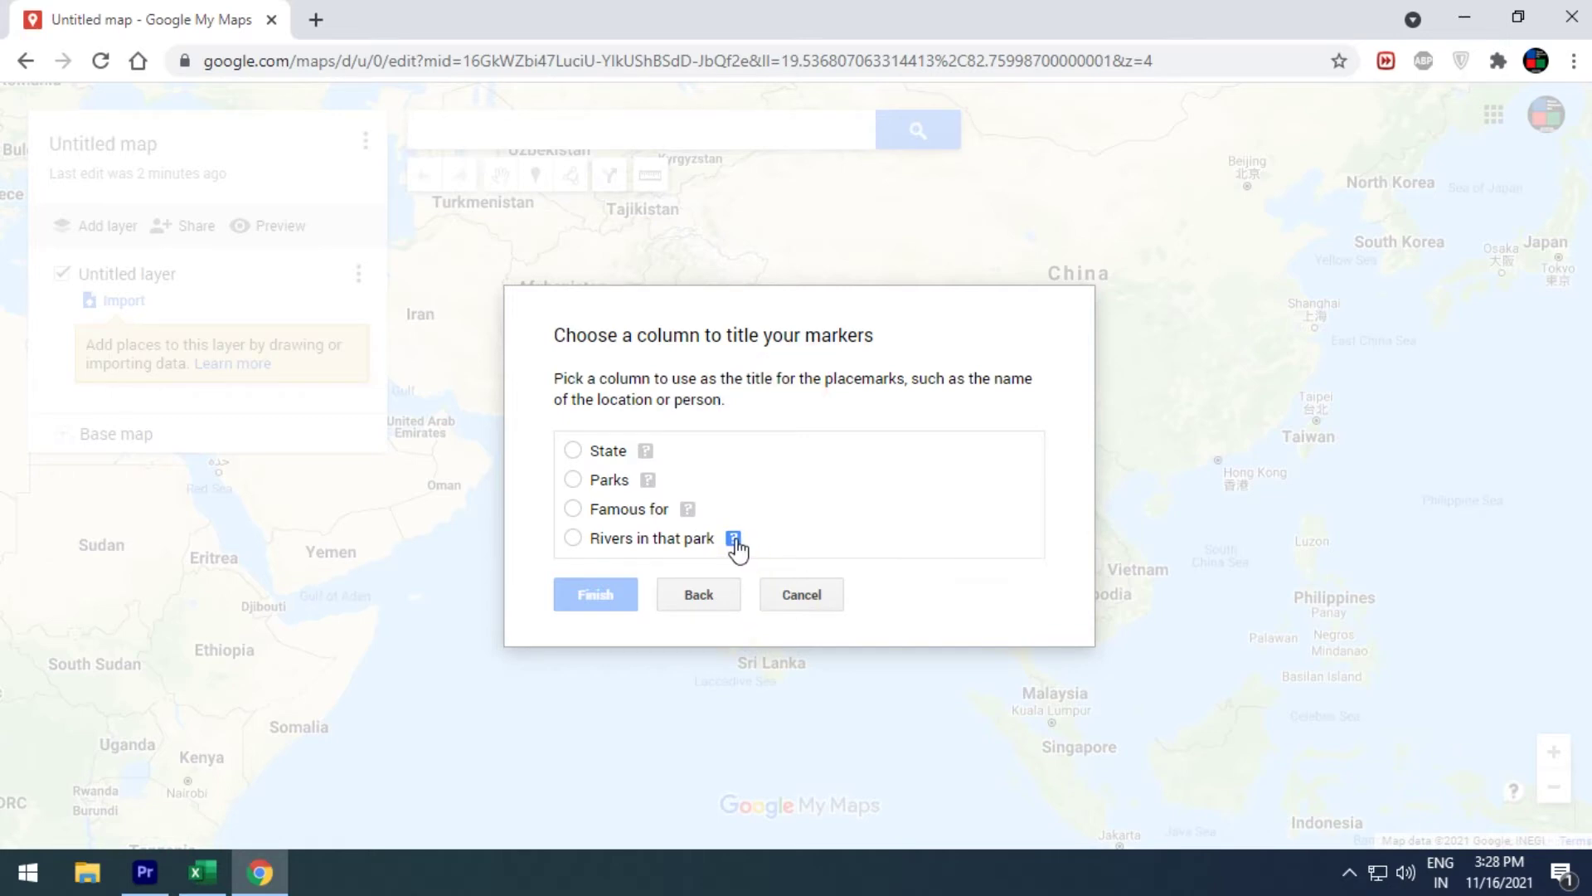
left_click(733, 538)
left_click(904, 400)
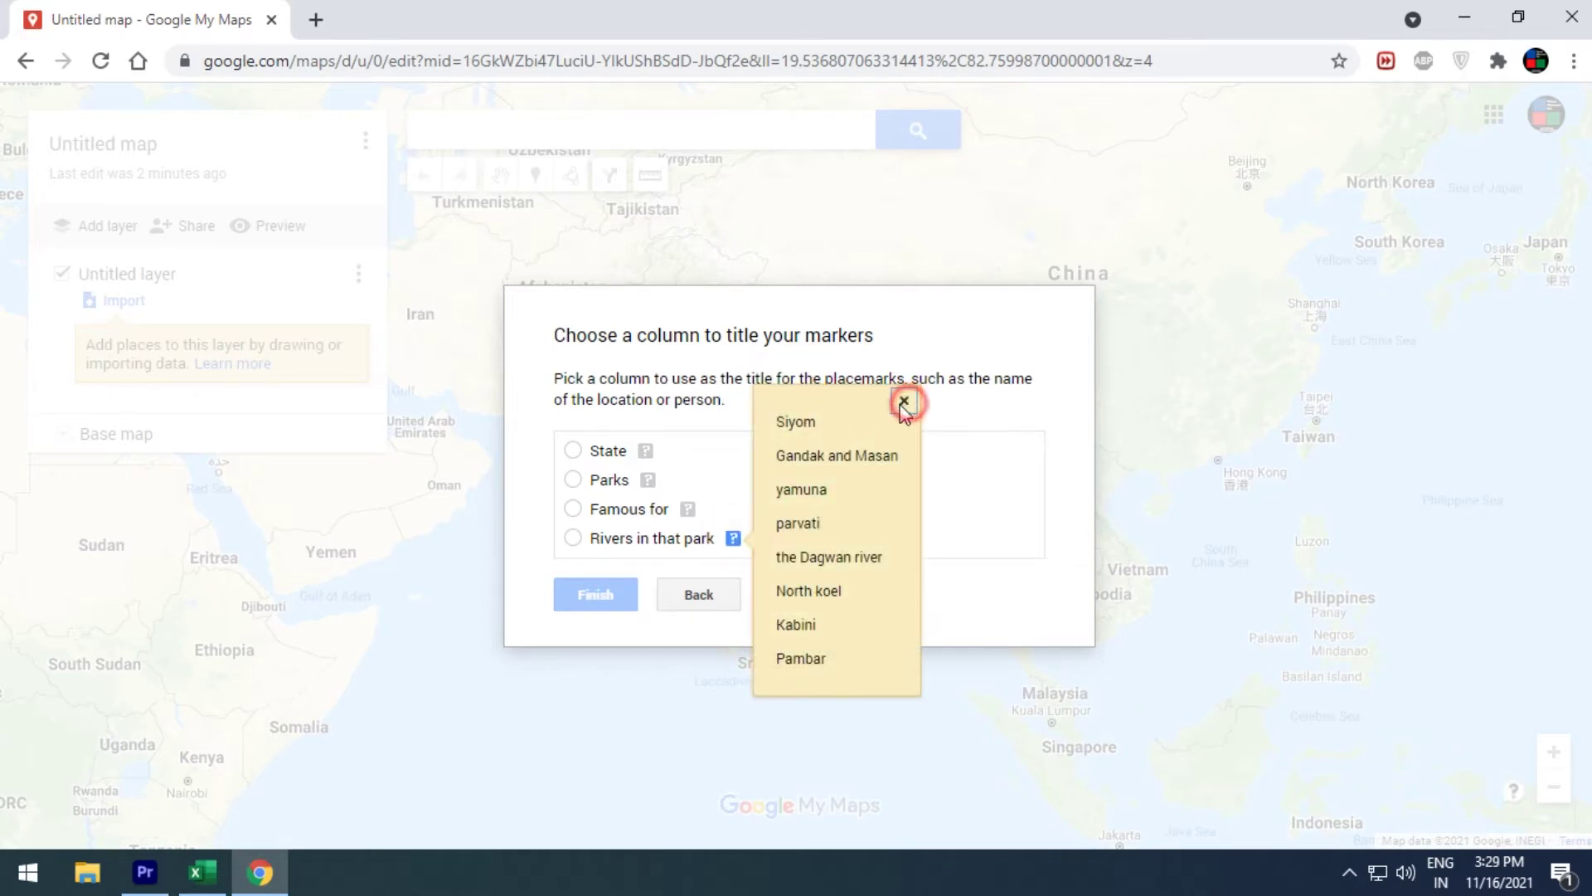
left_click(574, 450)
left_click(599, 596)
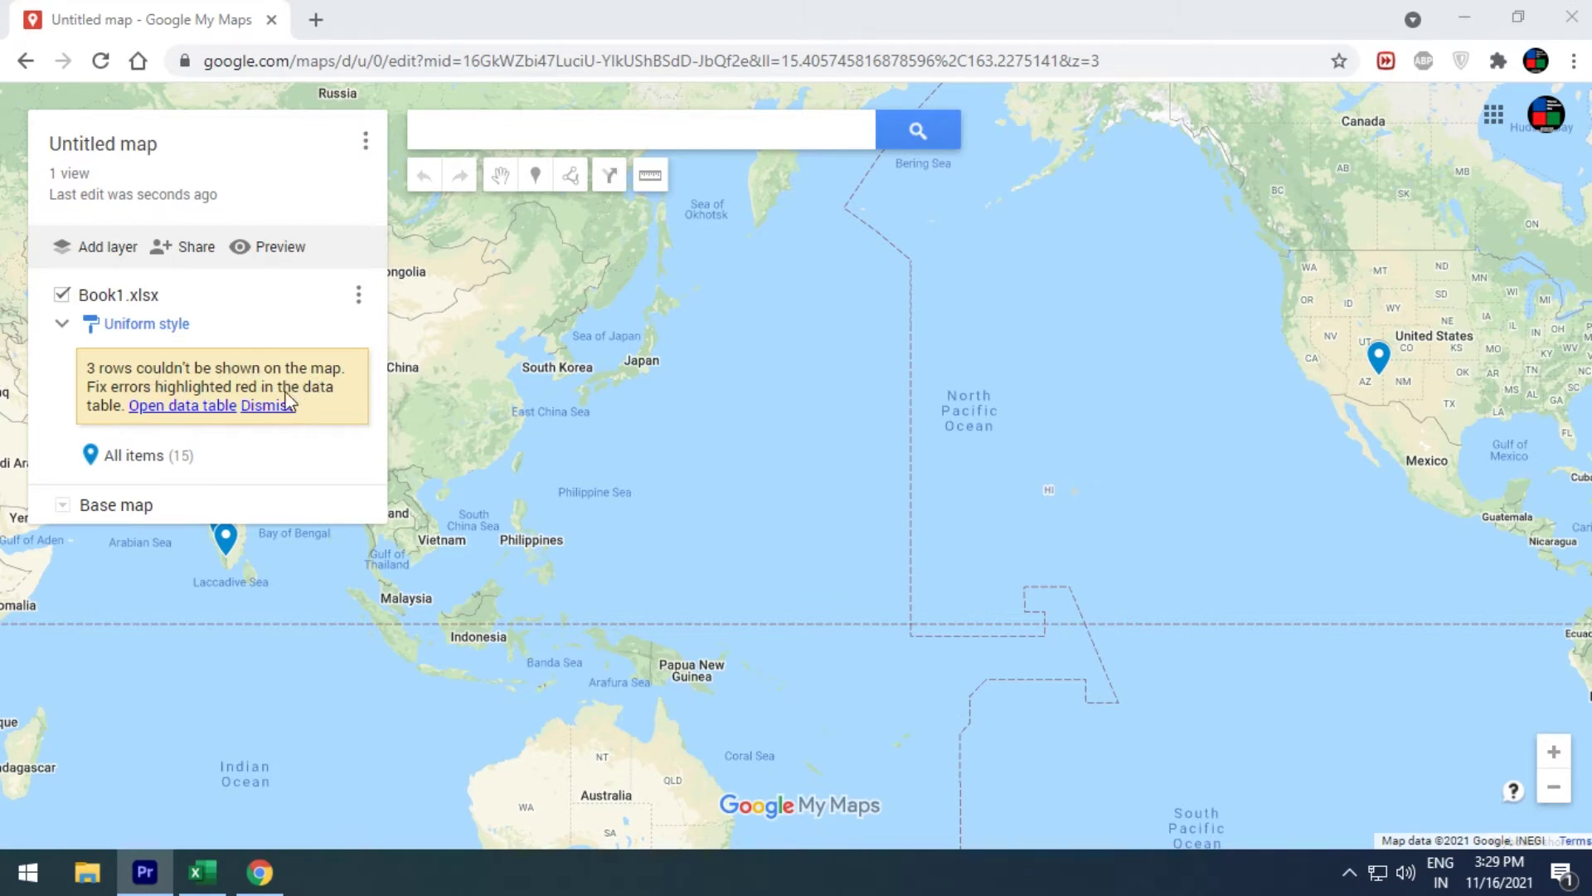
- Open the layer's data table and correct Tamilnadu to Tamil Nadu using the copied spelling
left_click(89, 372)
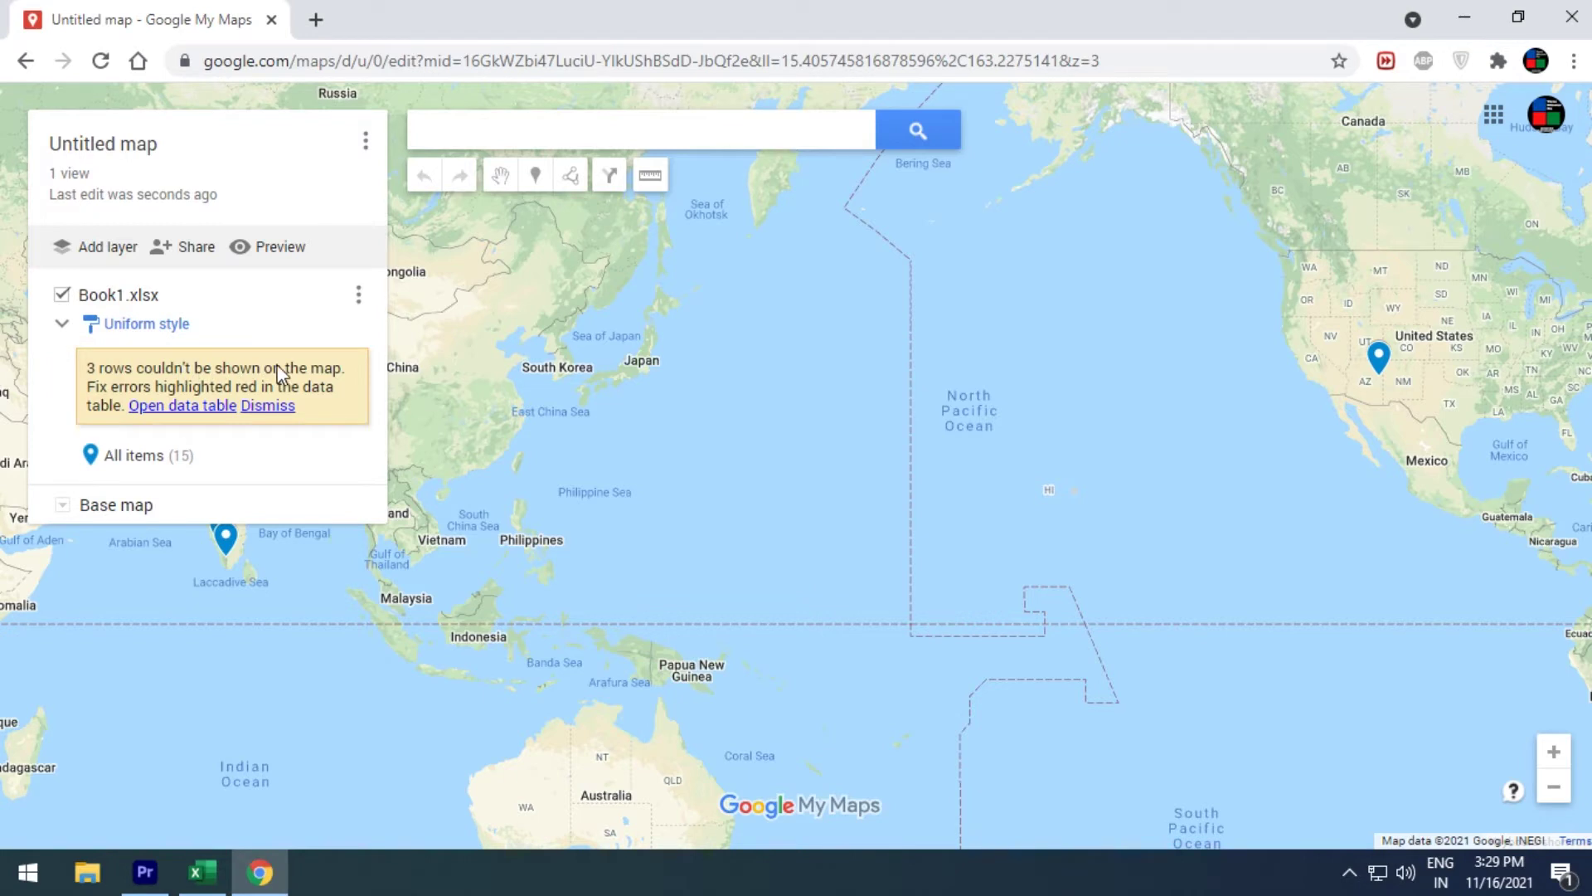
left_click(176, 406)
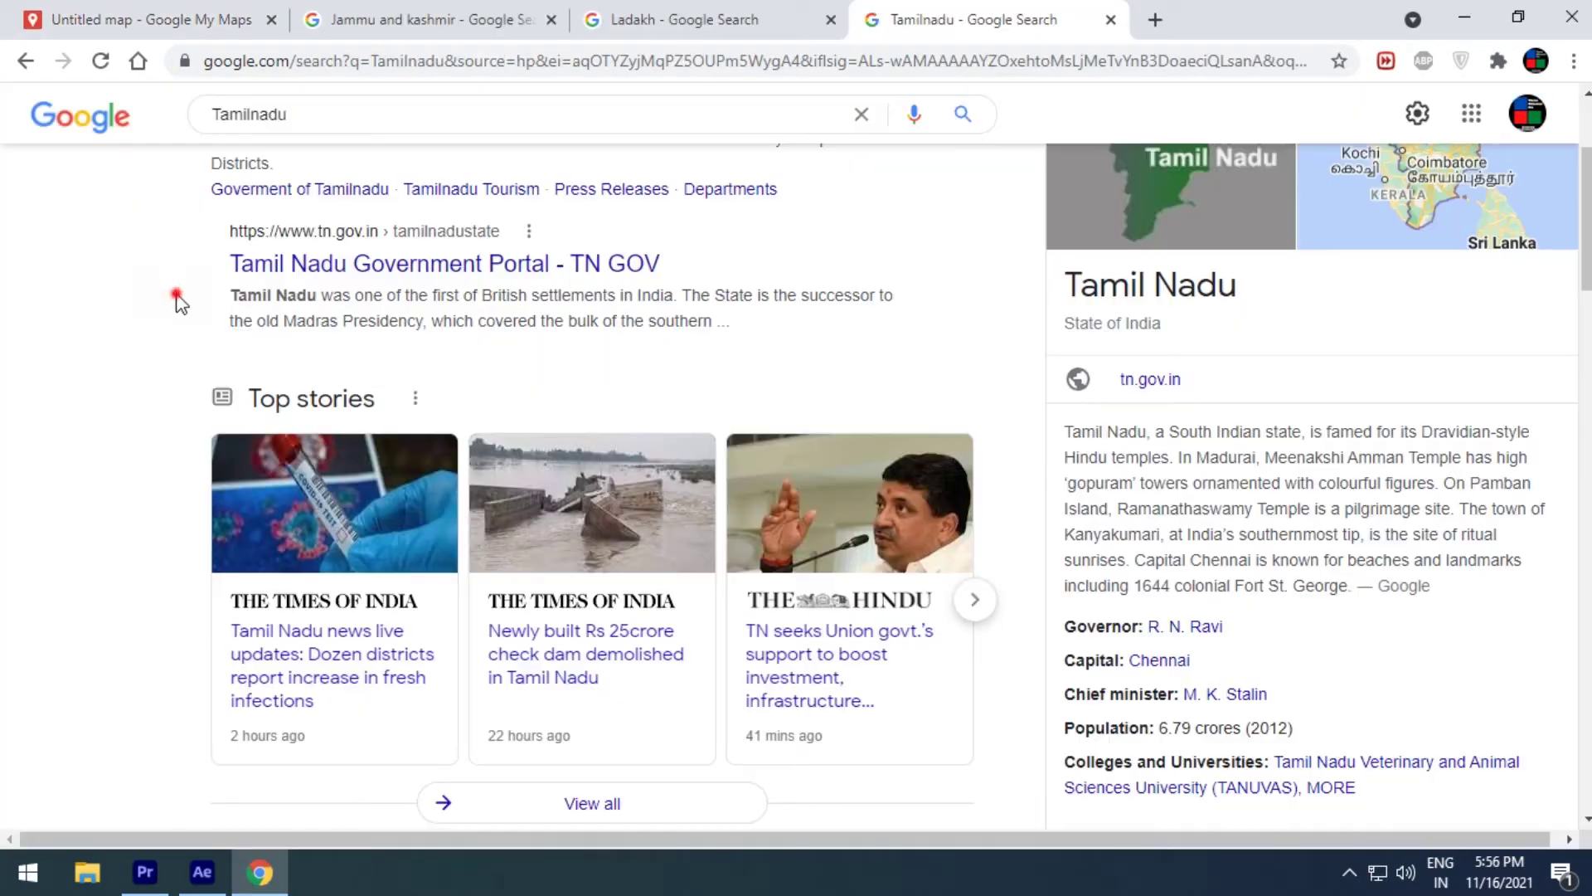
left_click_drag(231, 295, 321, 296)
key("ctrl+c")
left_click(149, 19)
double_click(200, 363)
key("ctrl+v")
- Correct the unlocated Ladakh cell in the data table
double_click(249, 314)
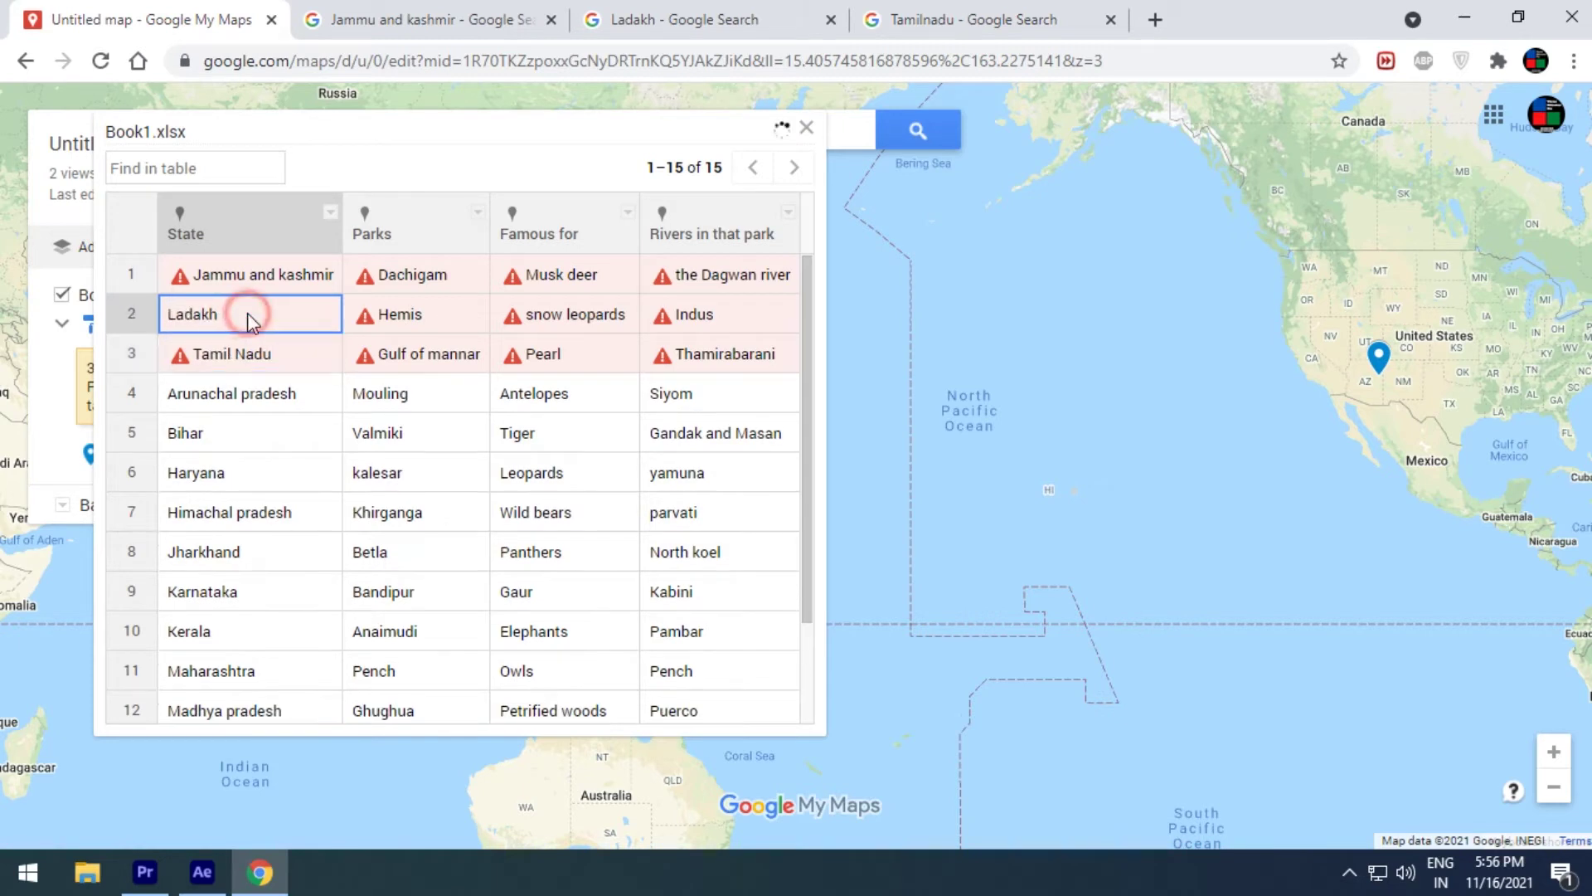
left_click(256, 462)
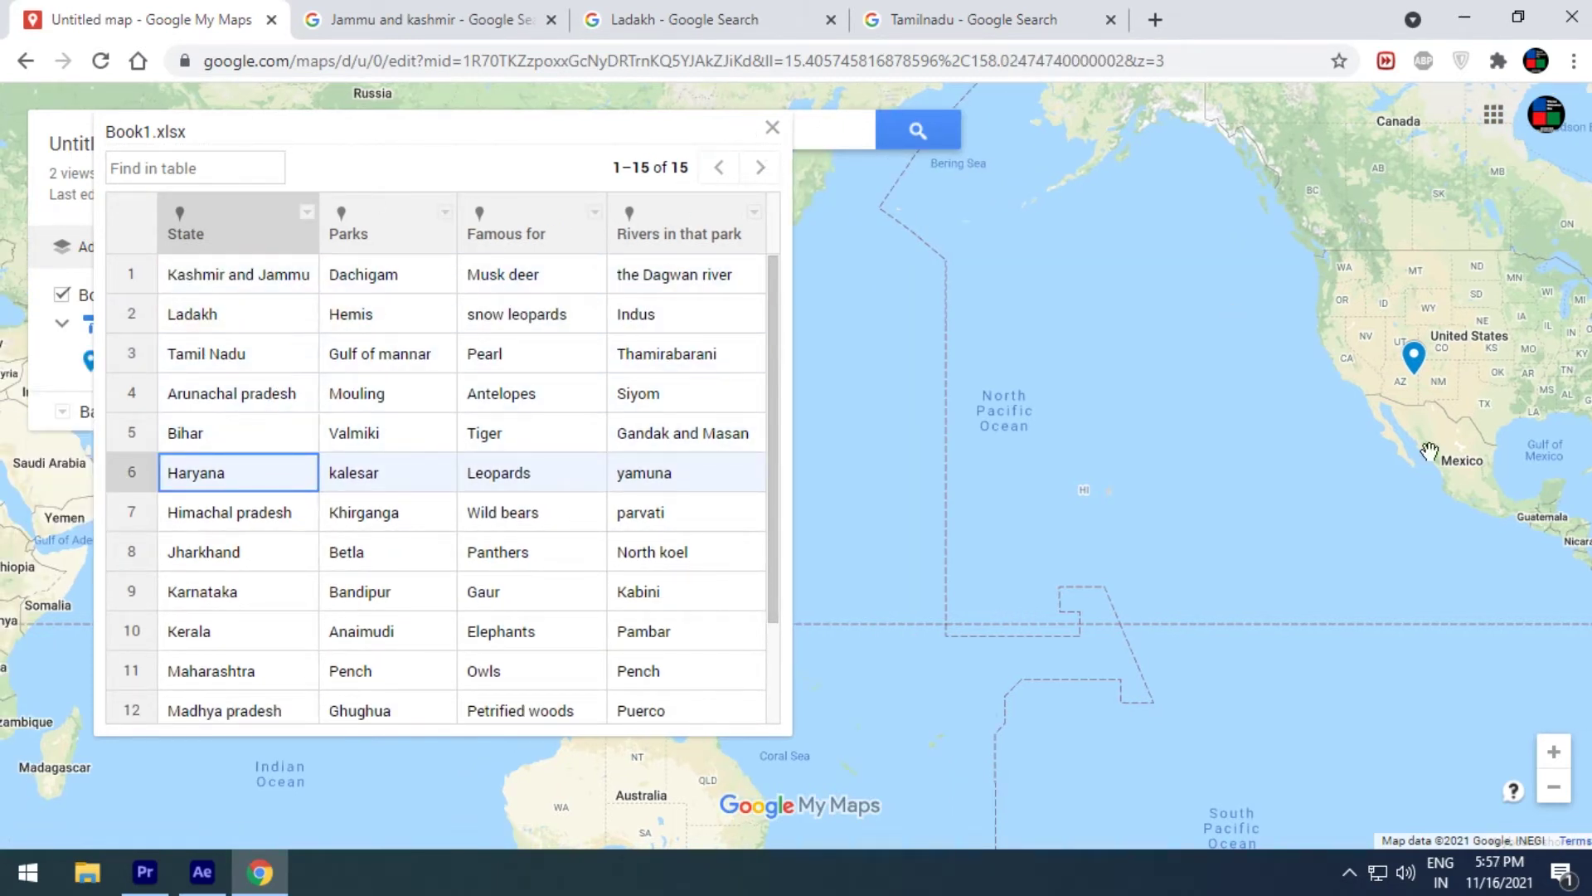
key("alt+Tab")
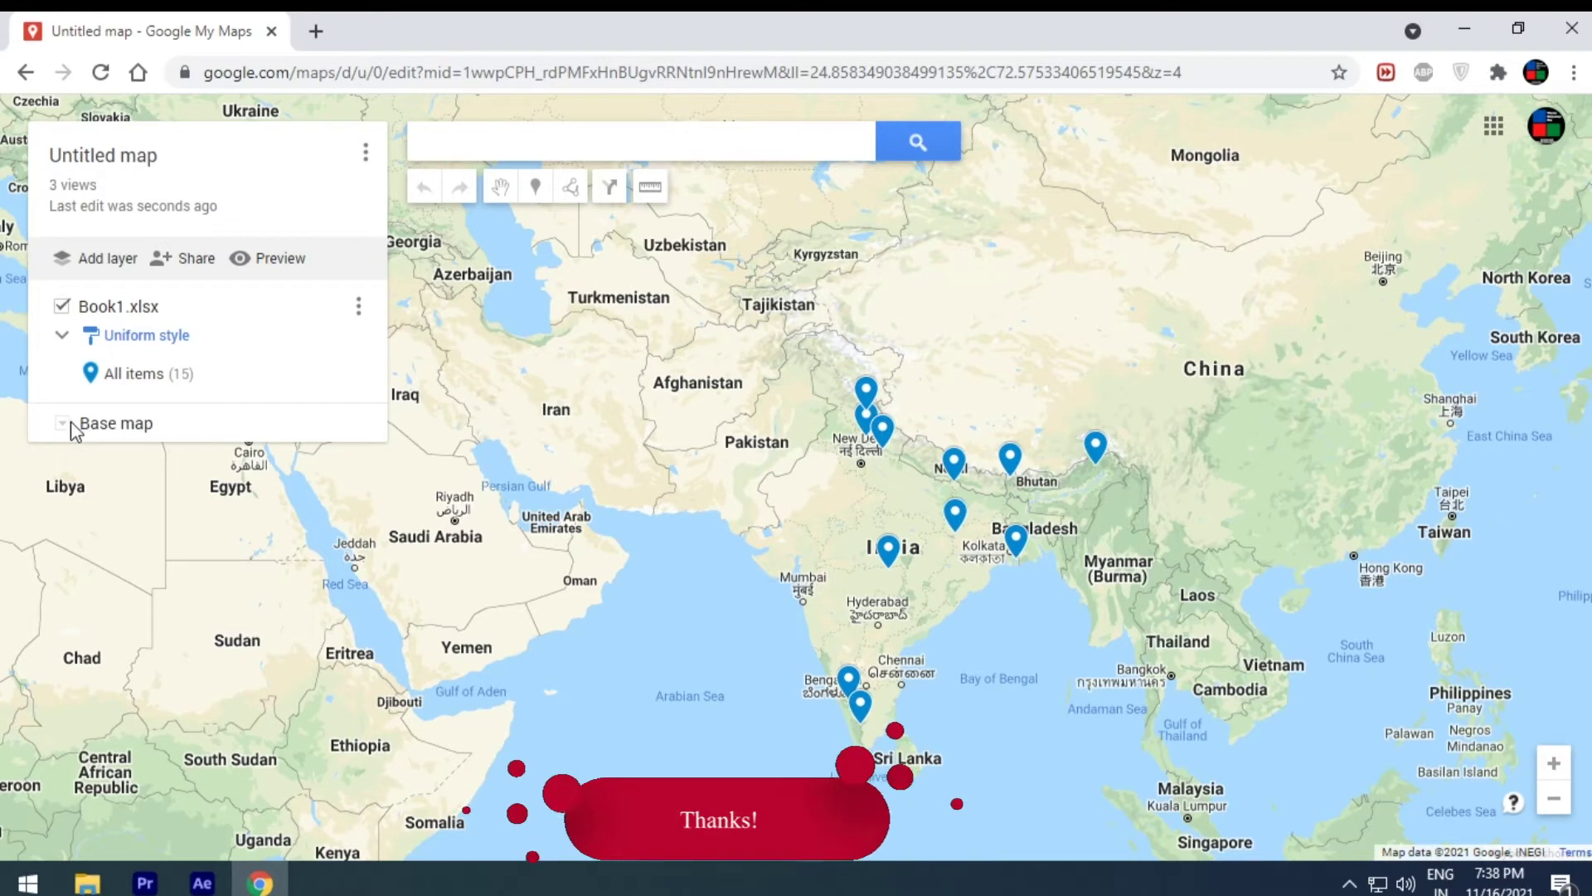
- Try the road, satellite, terrain, political and grey base maps, then settle on Simple Atlas
left_click(64, 424)
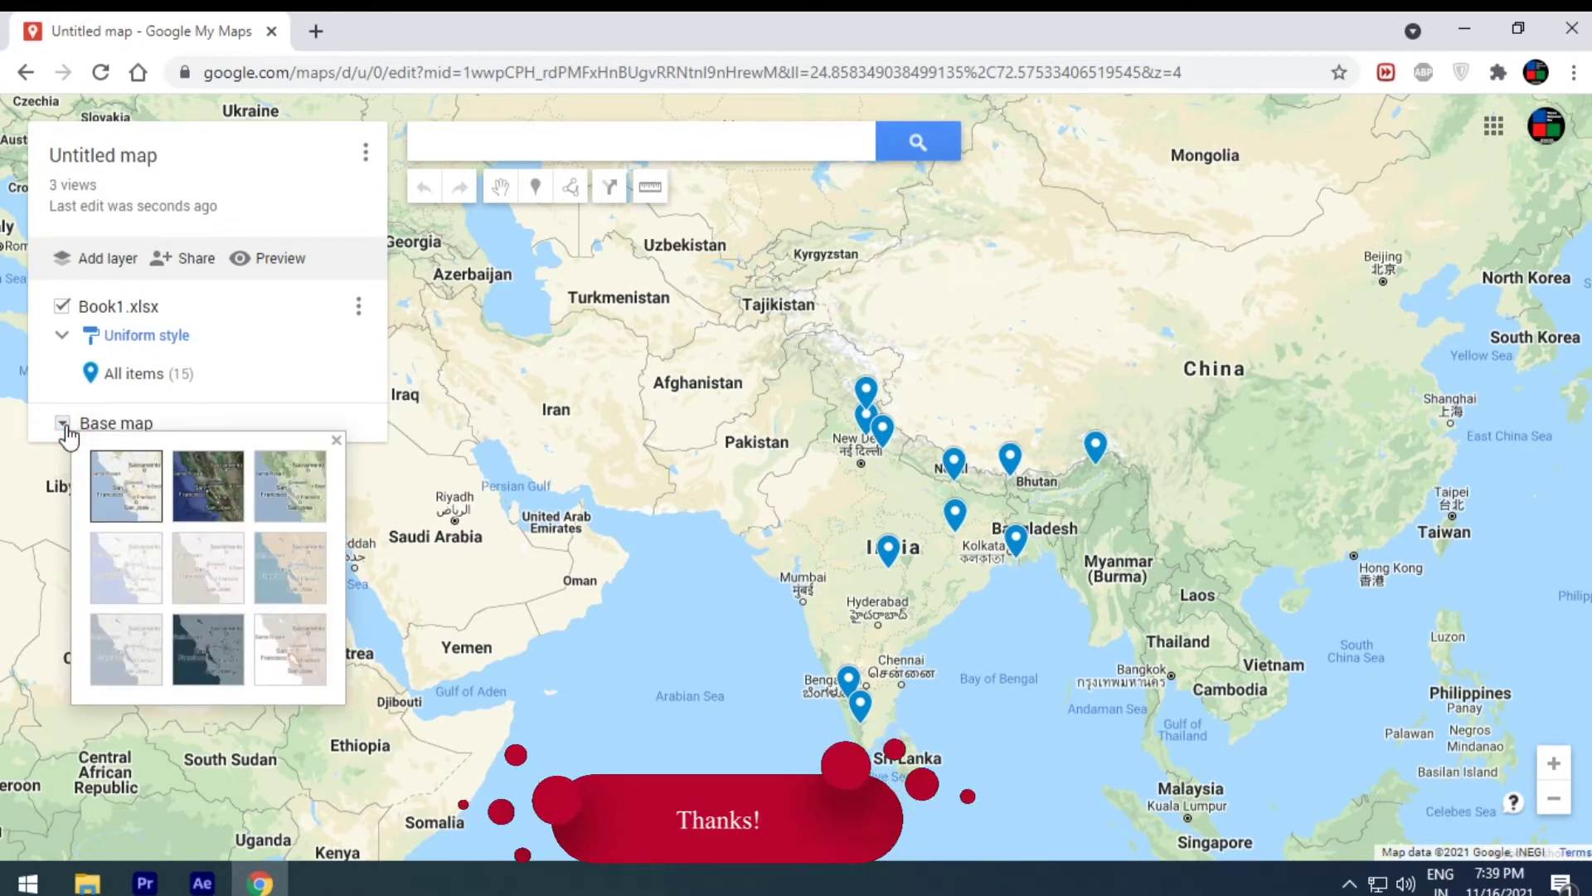
left_click(126, 488)
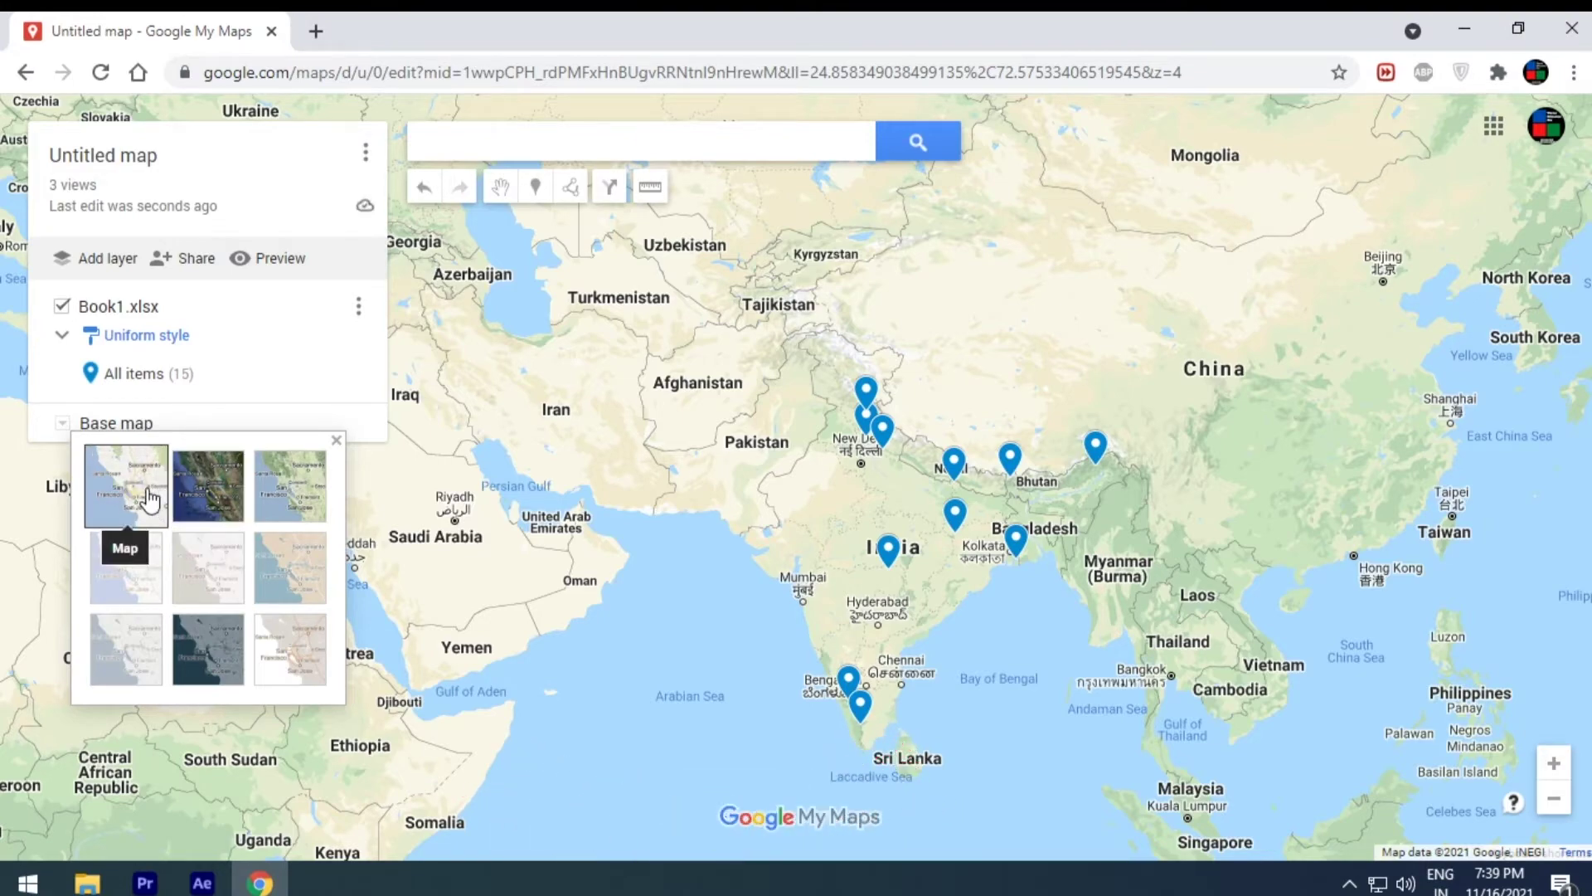
left_click(199, 502)
left_click(278, 510)
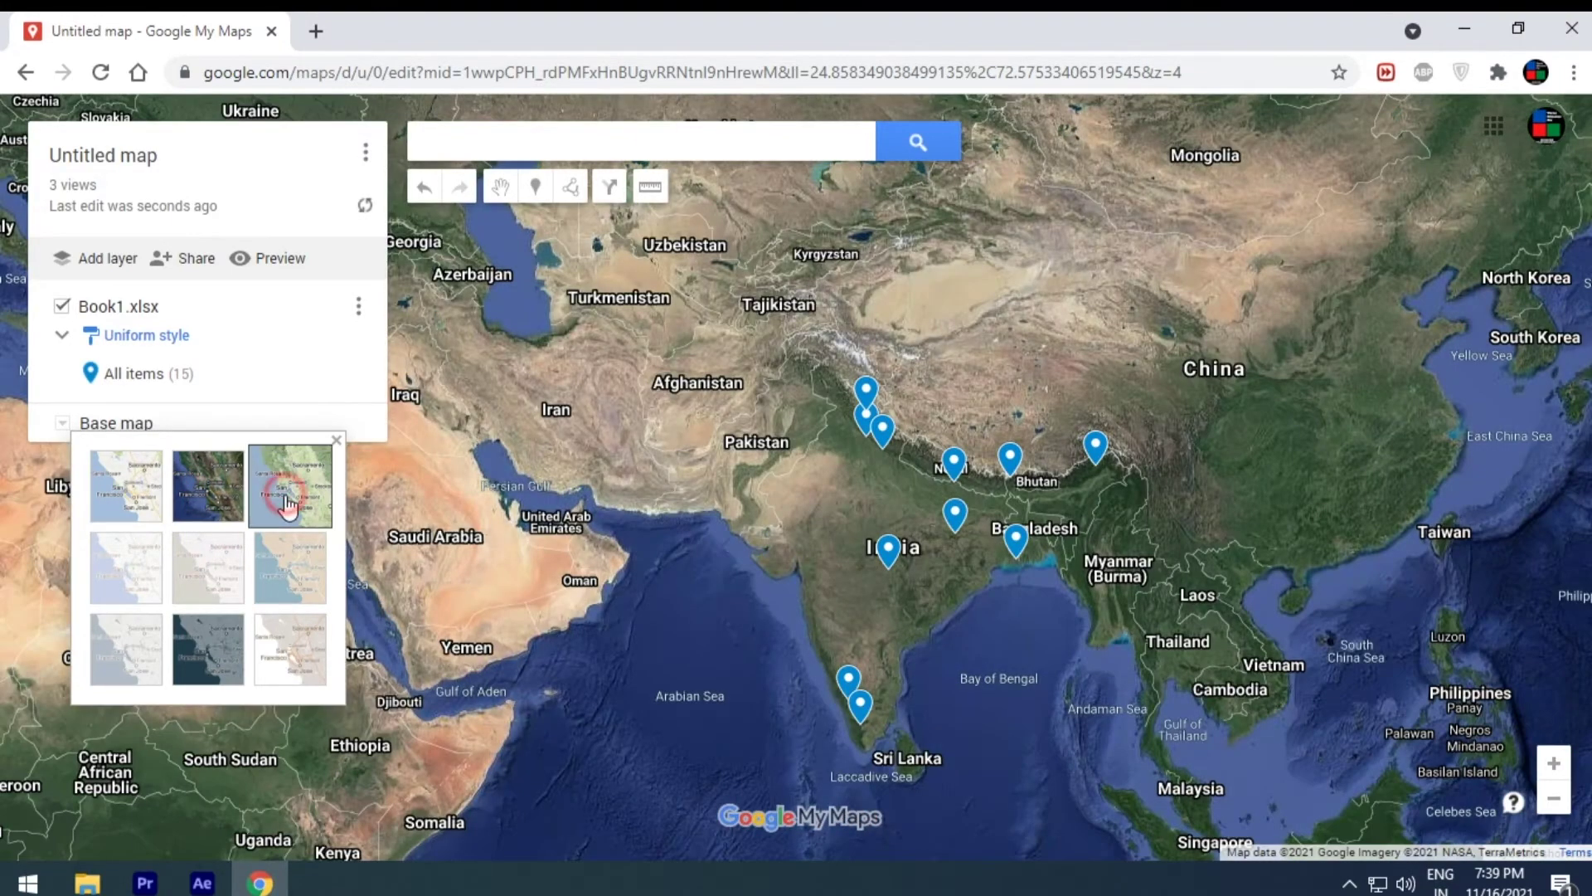
left_click(124, 570)
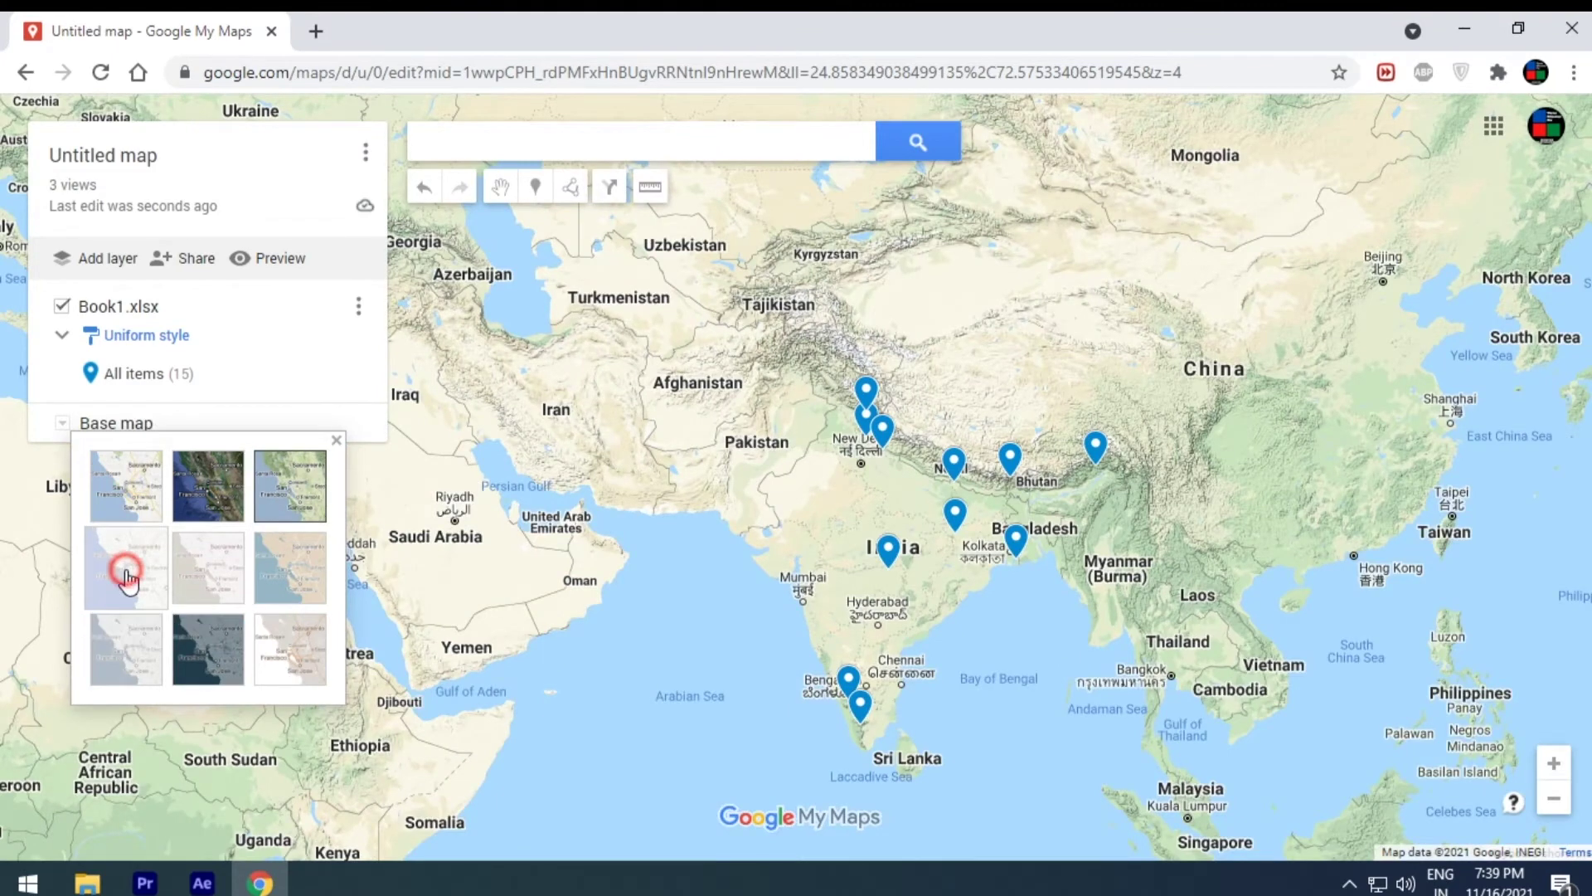
left_click(206, 581)
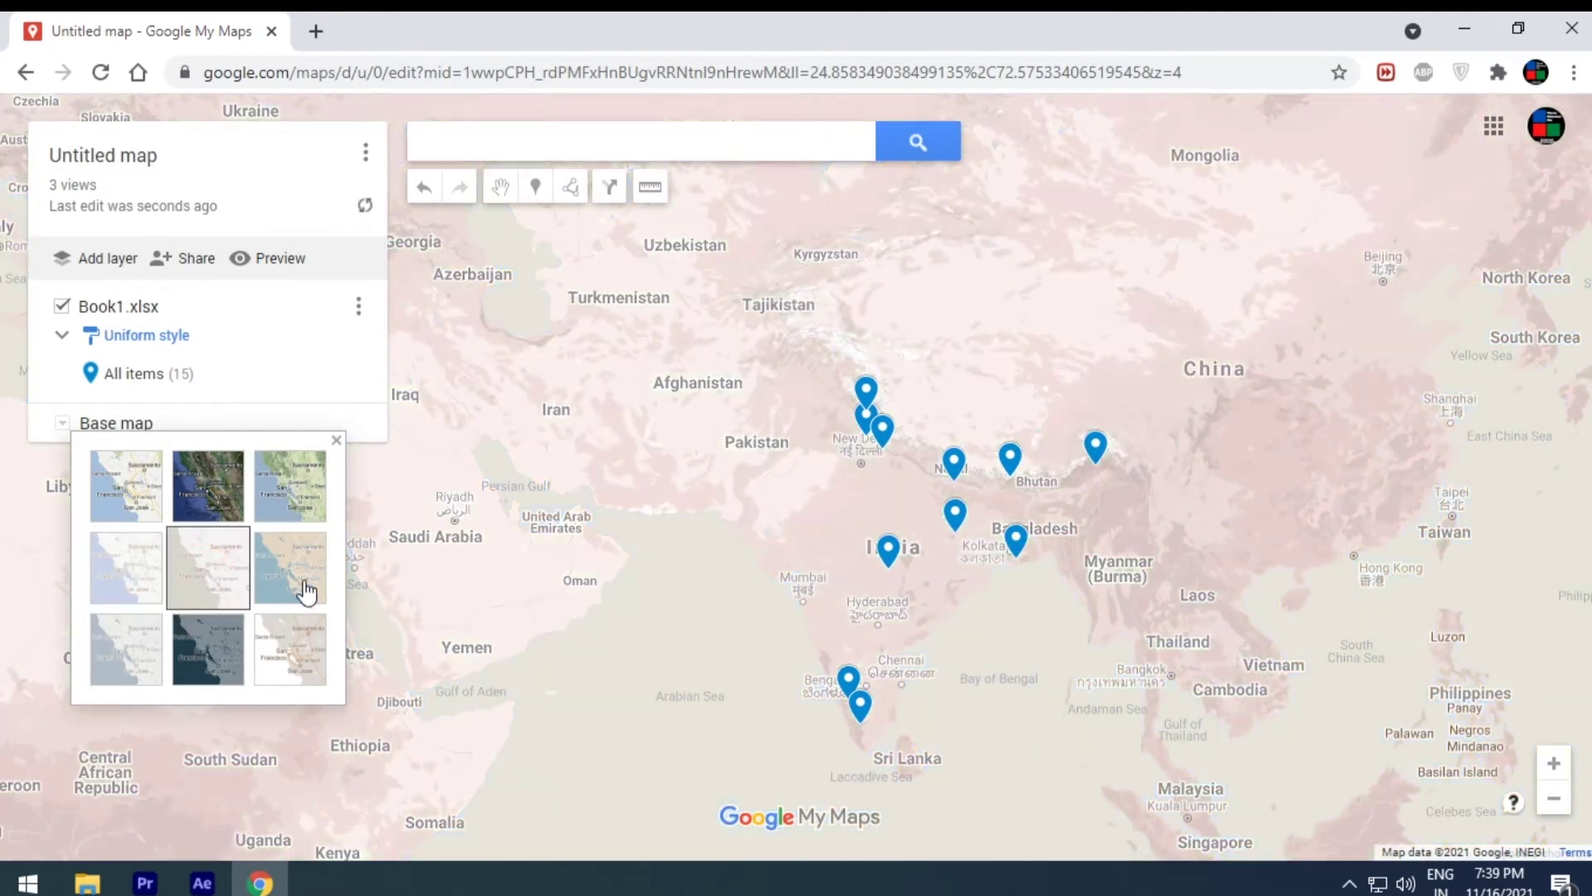
left_click(315, 587)
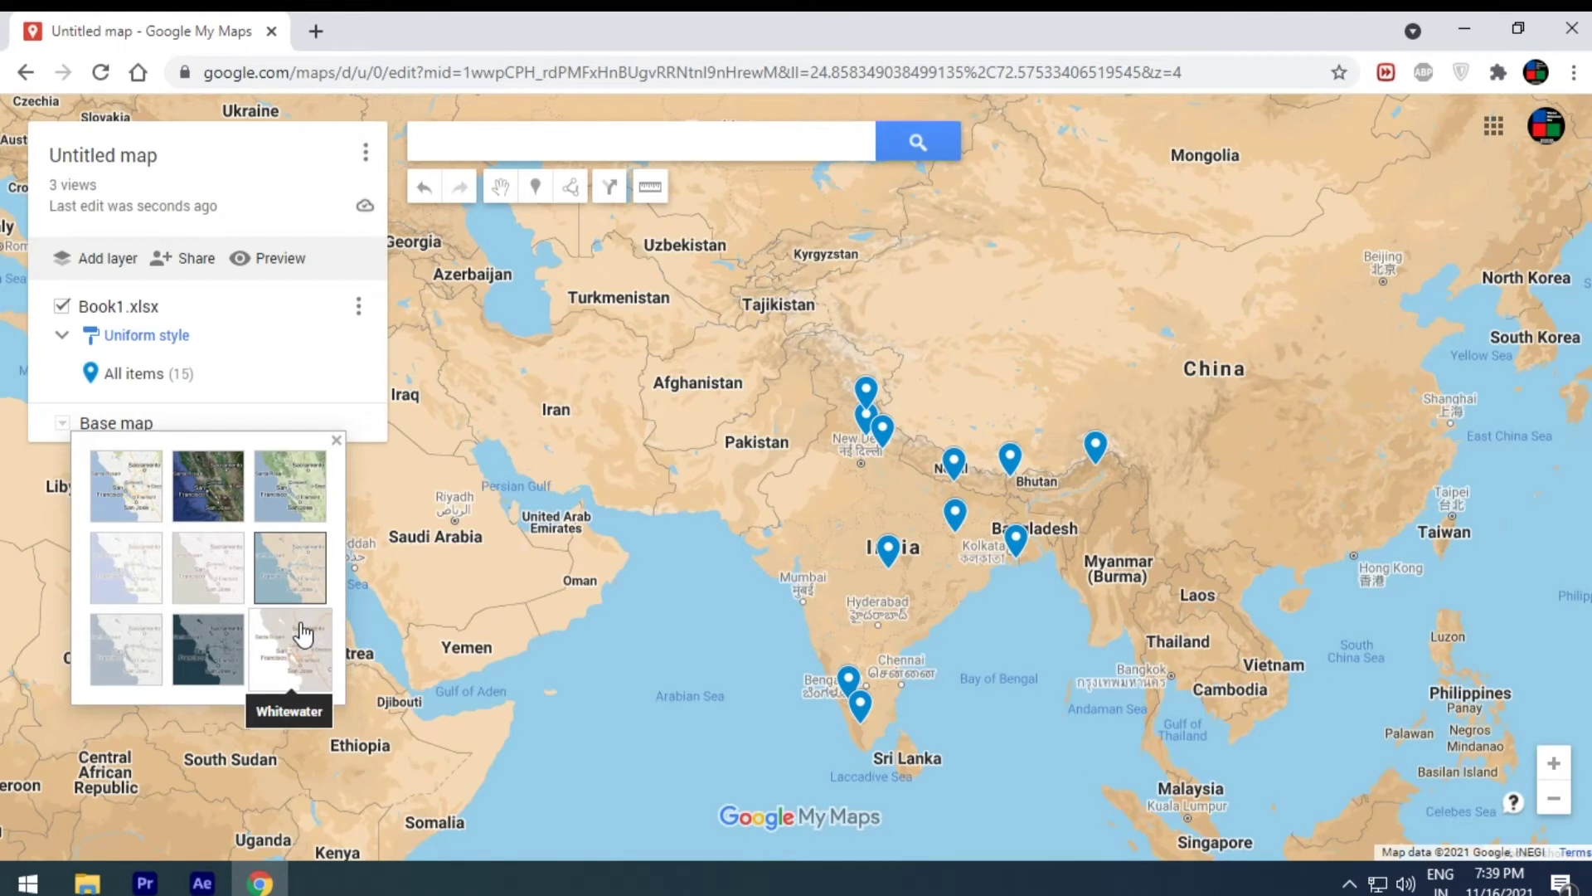
left_click(336, 440)
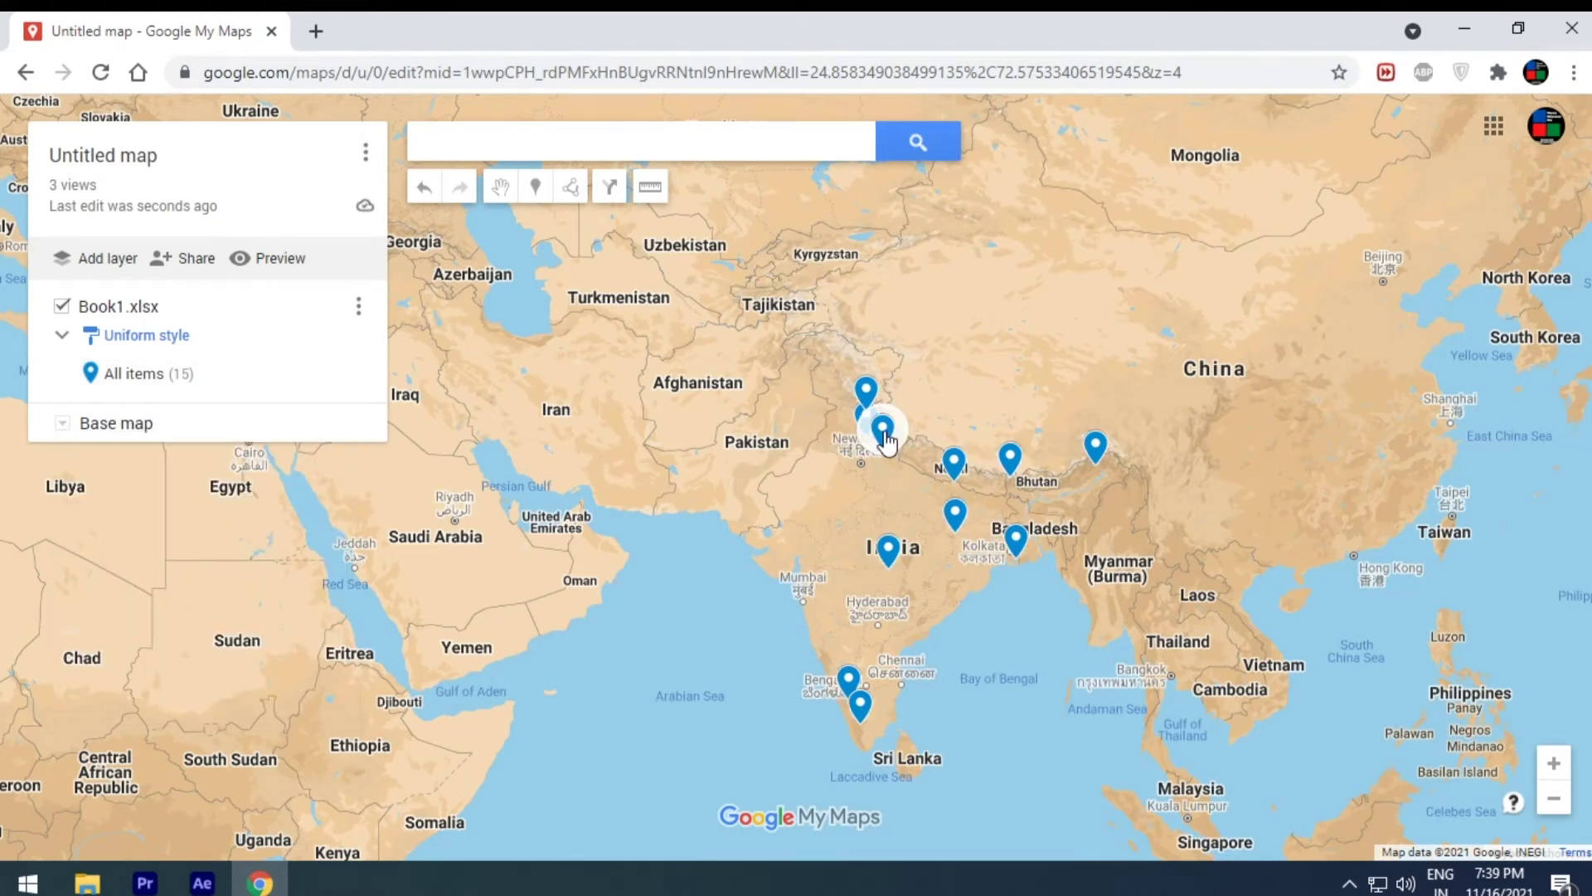
- Keep uniform style, set marker labels to Parks, then check the Valmiki and Jim corbett pins
left_click(137, 336)
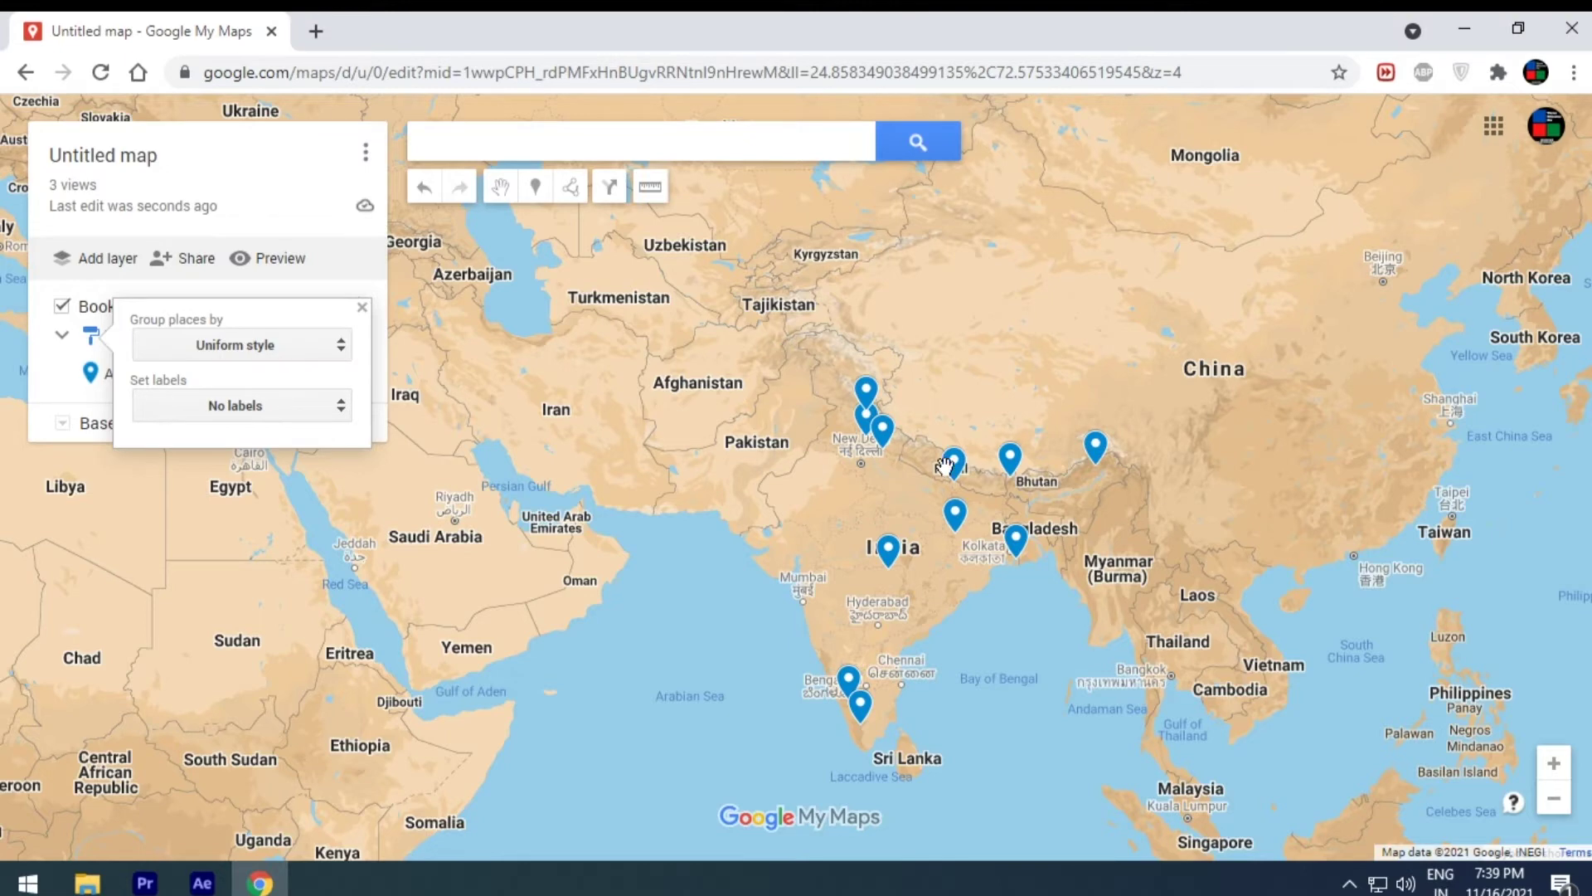
scroll(954, 454, "up", 1)
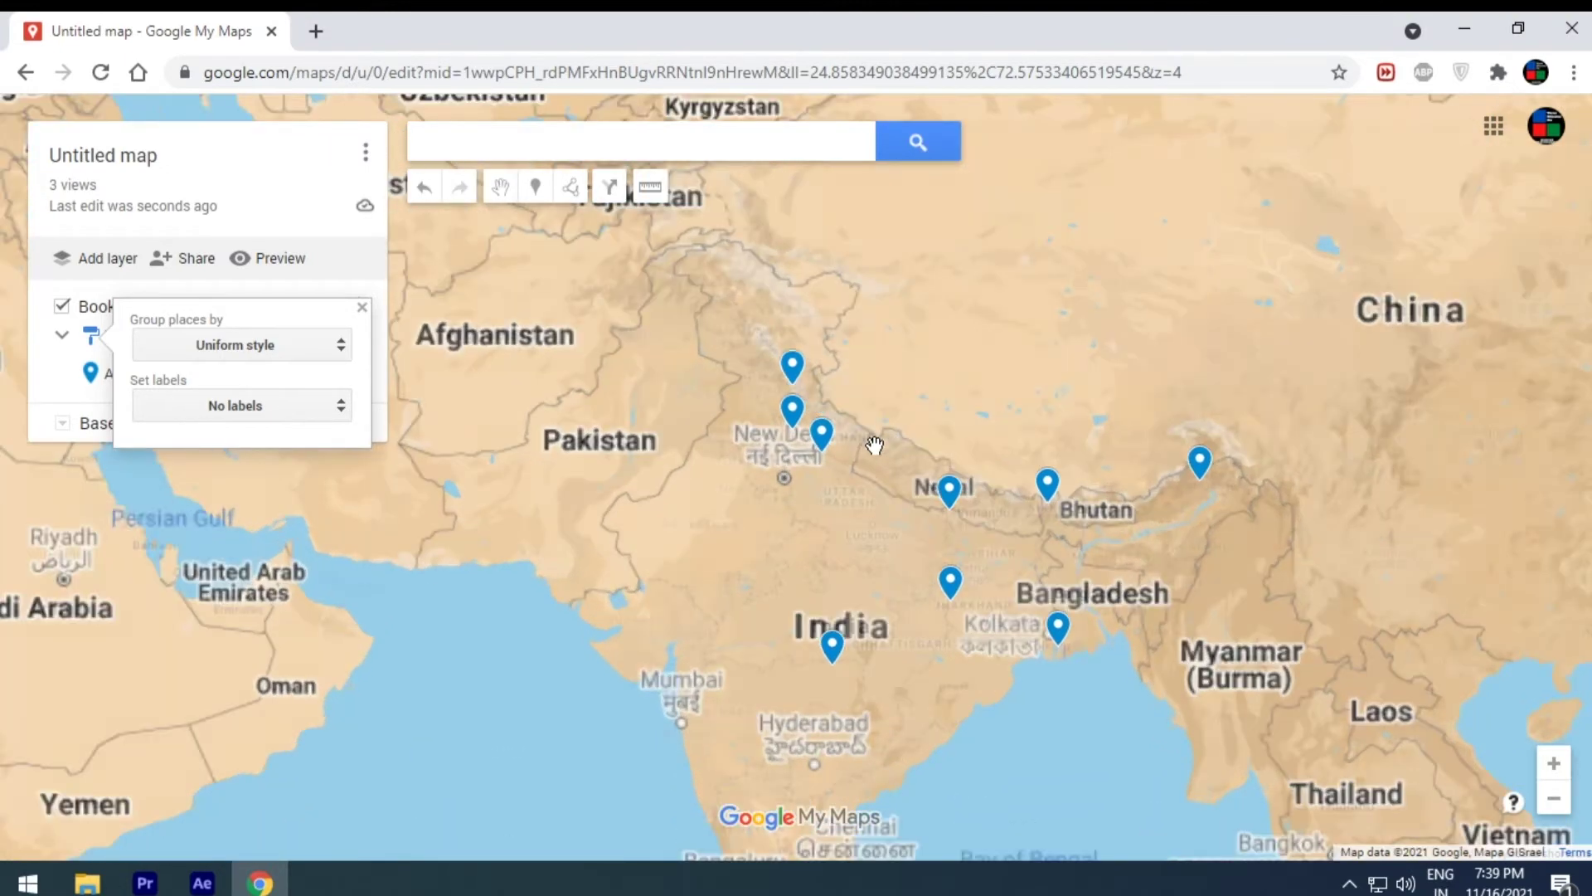
scroll(830, 456, "up", 2)
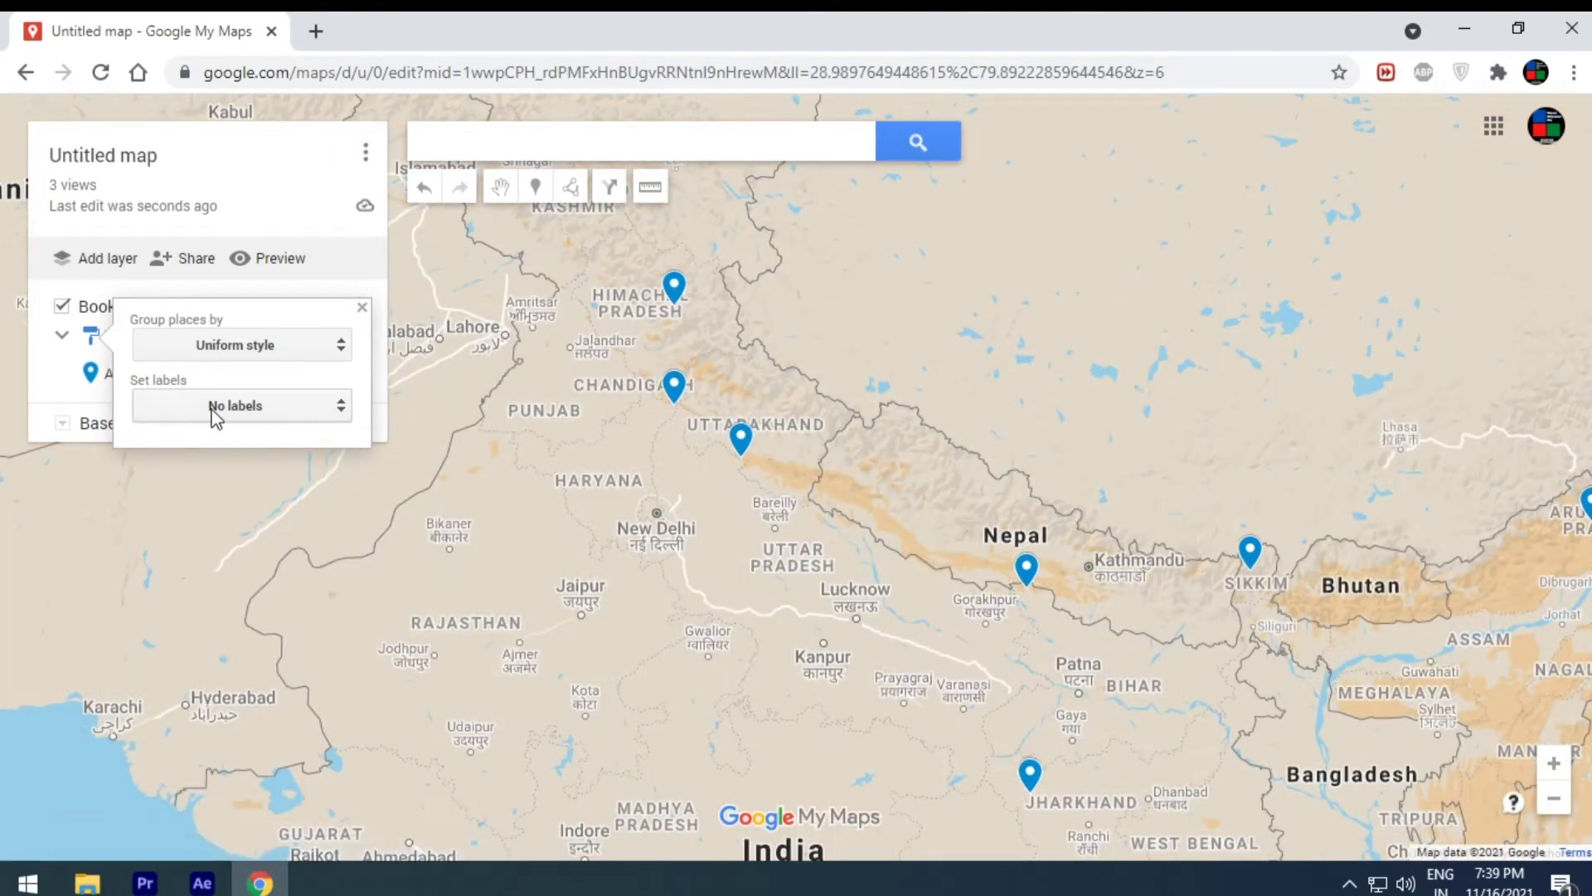
left_click(238, 347)
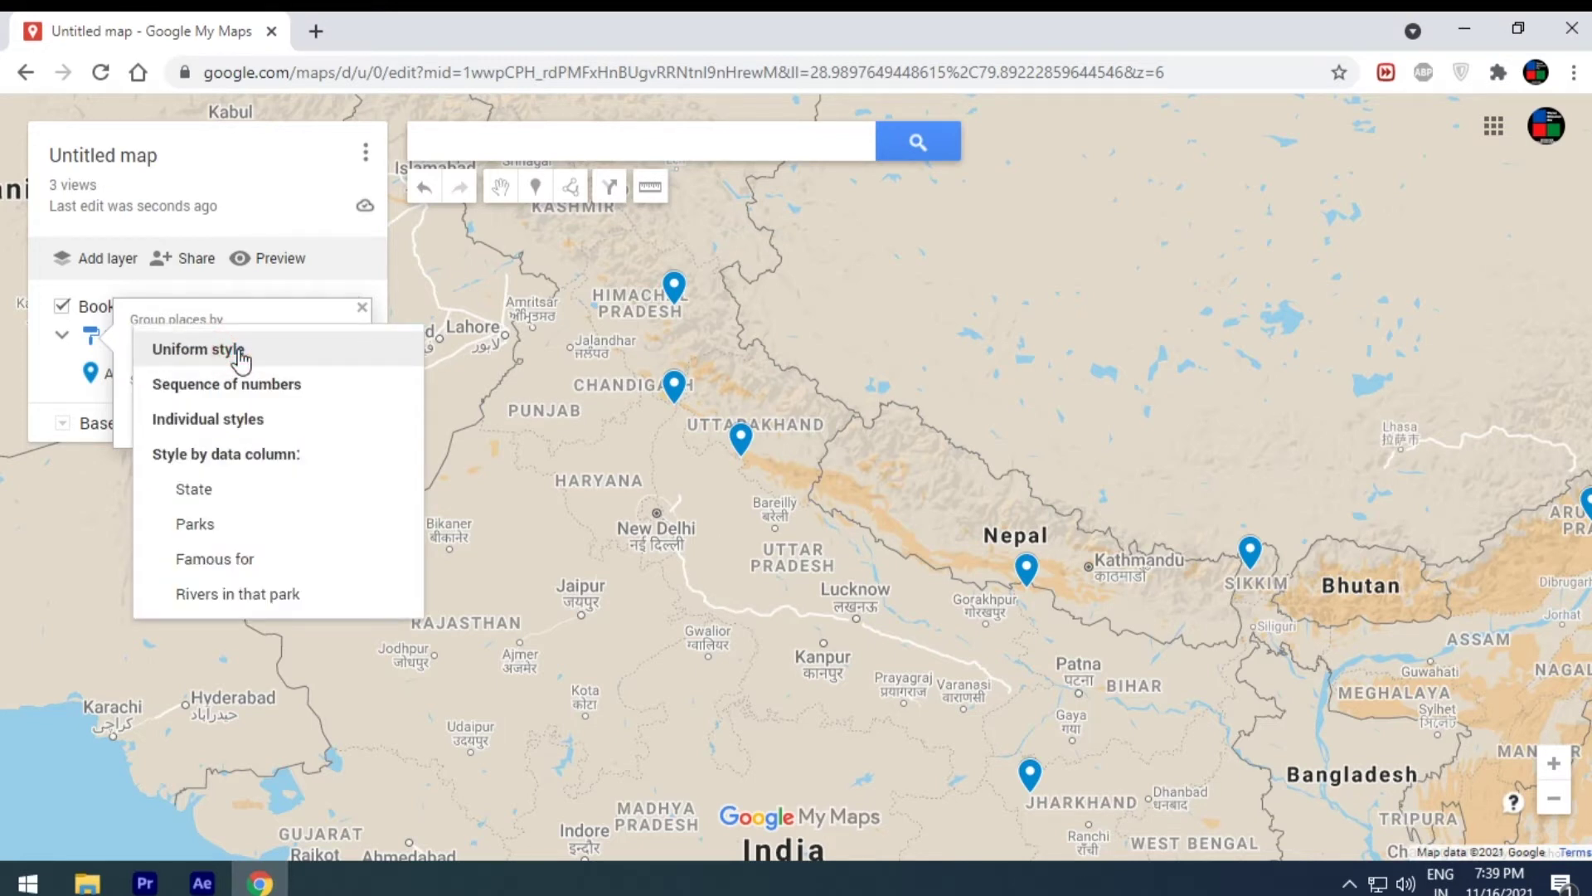
left_click(257, 316)
left_click(221, 404)
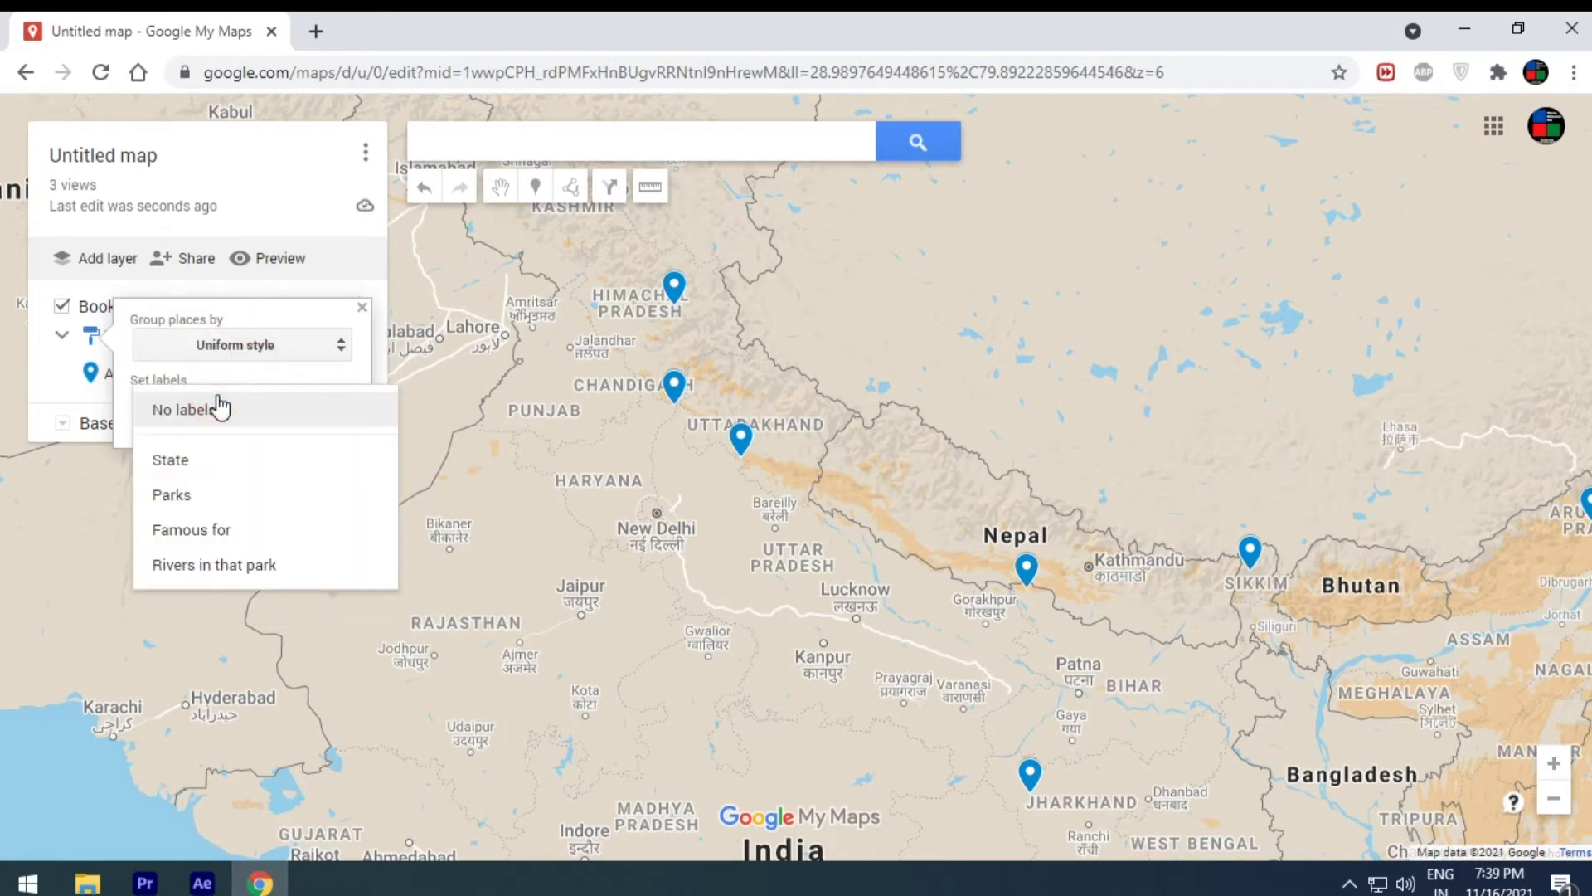
left_click(222, 492)
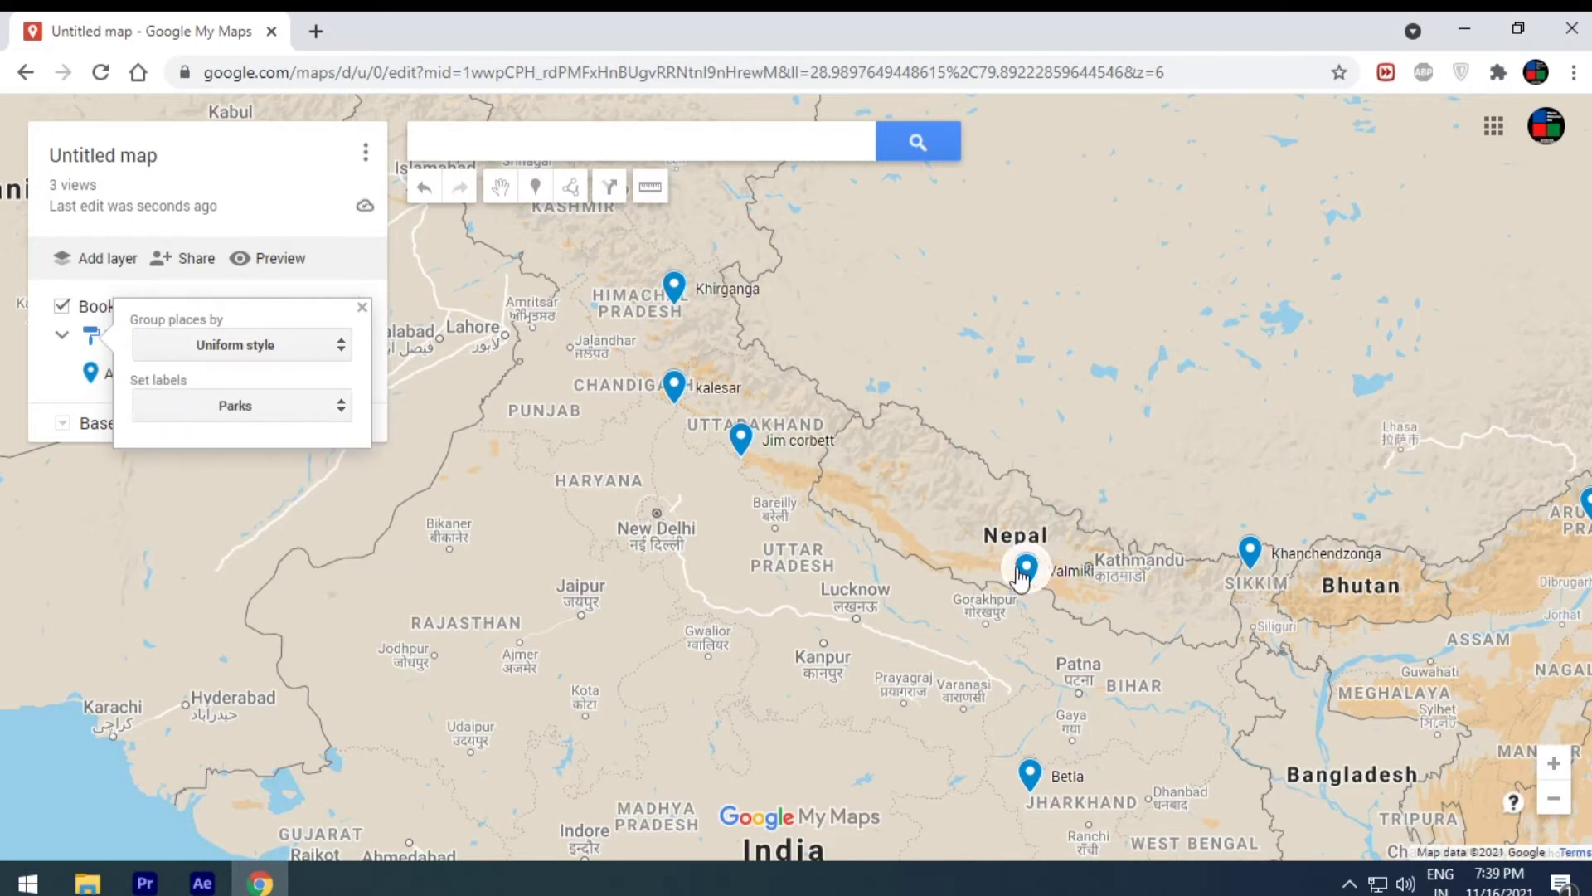
left_click(1021, 570)
left_click(739, 438)
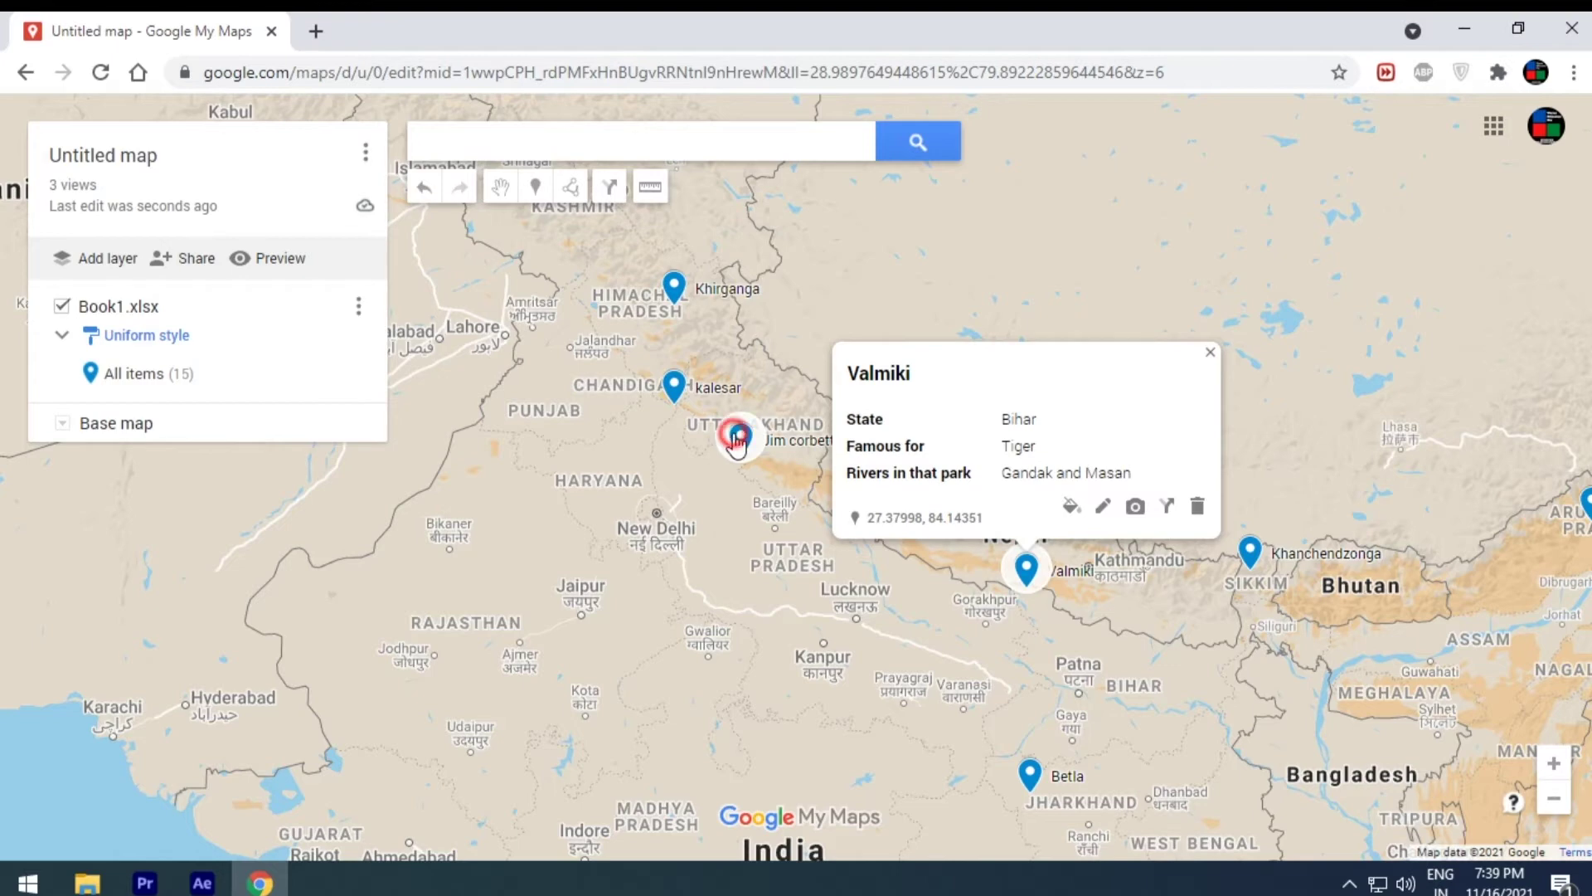
- Switch the base map to Terrain after previewing Dark and Satellite, then open the layer's style settings
left_click(62, 423)
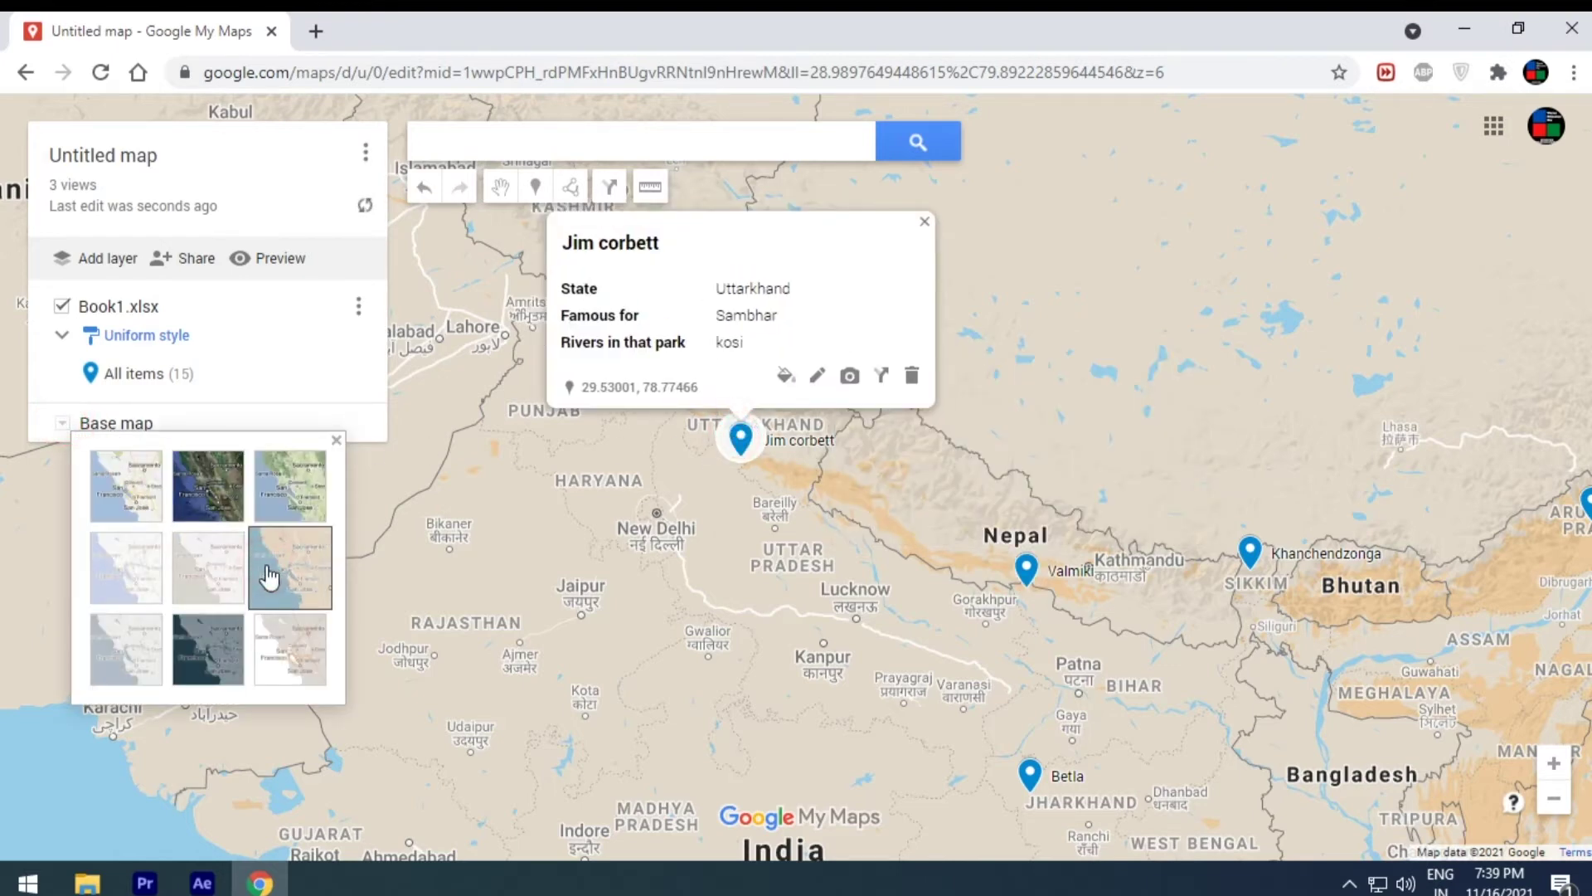
left_click(217, 651)
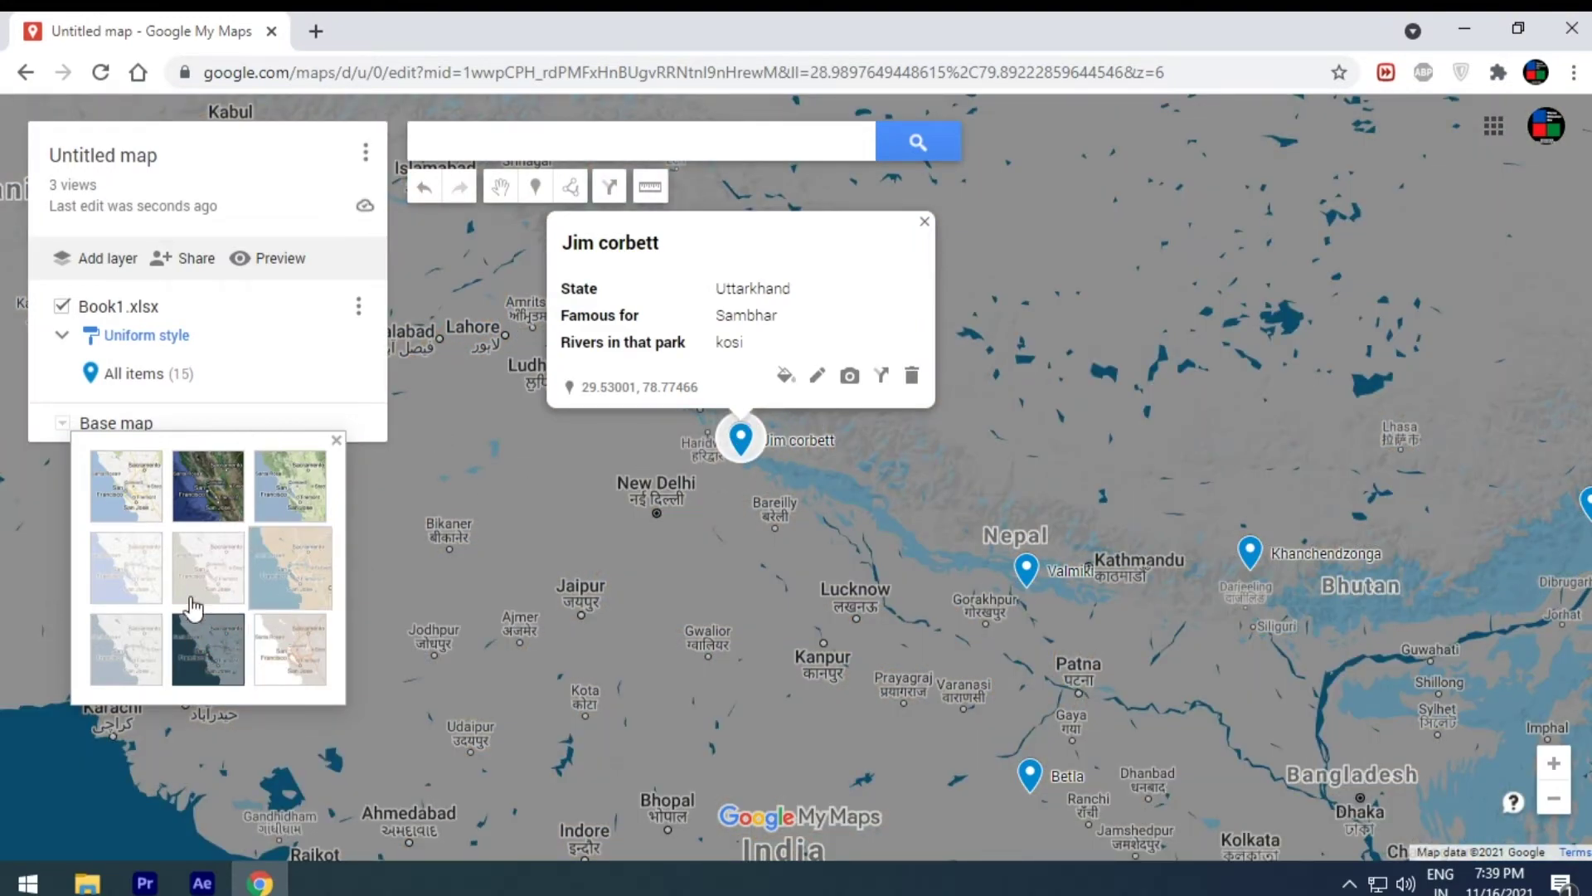
left_click(213, 494)
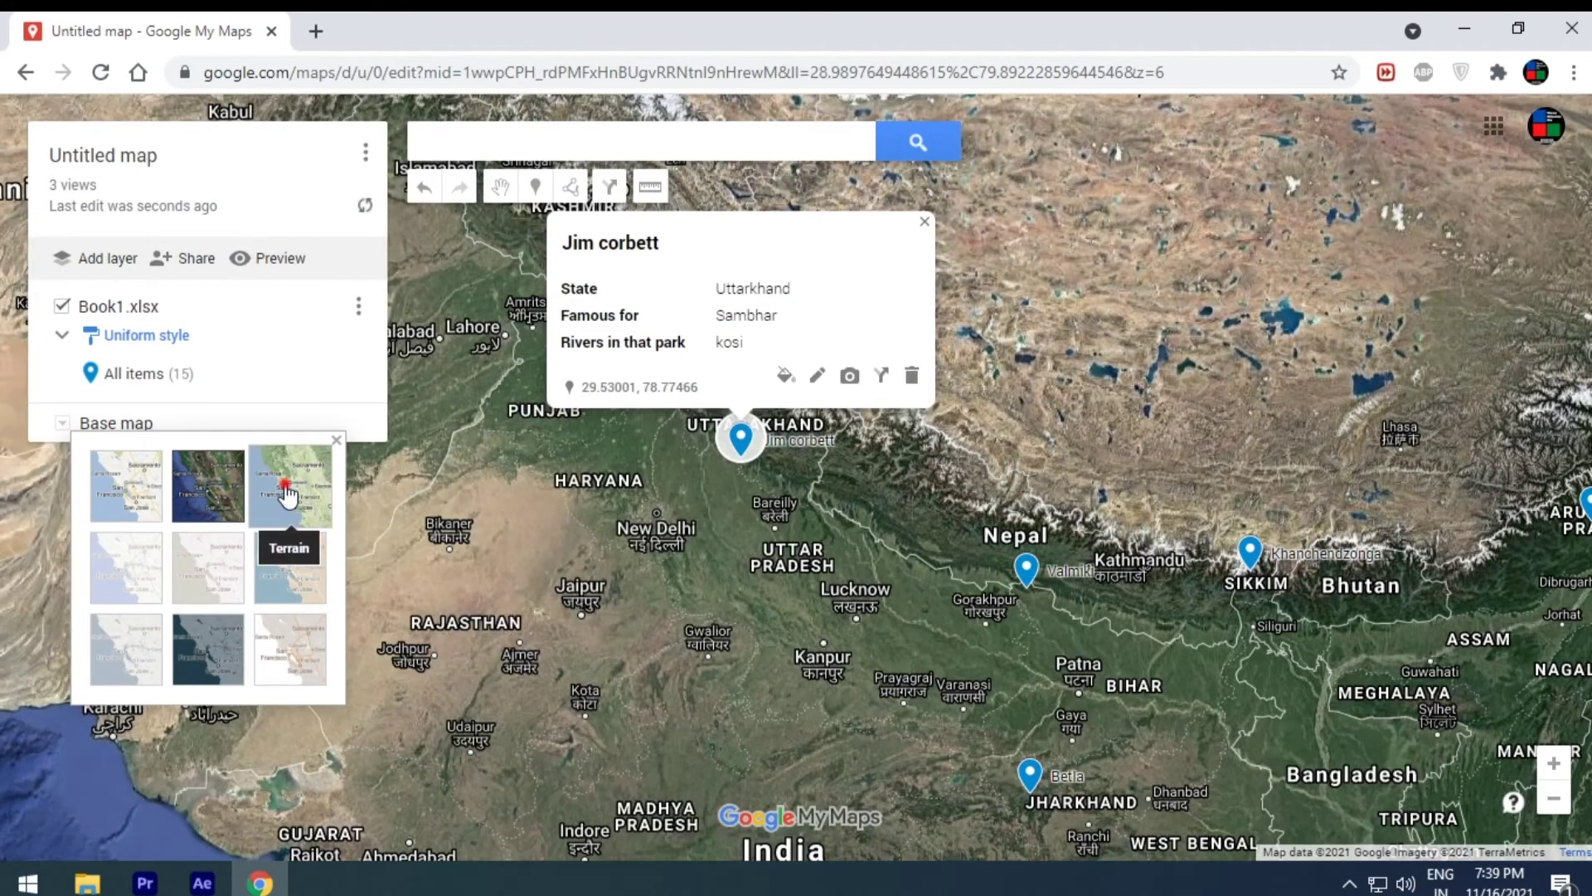
left_click(286, 485)
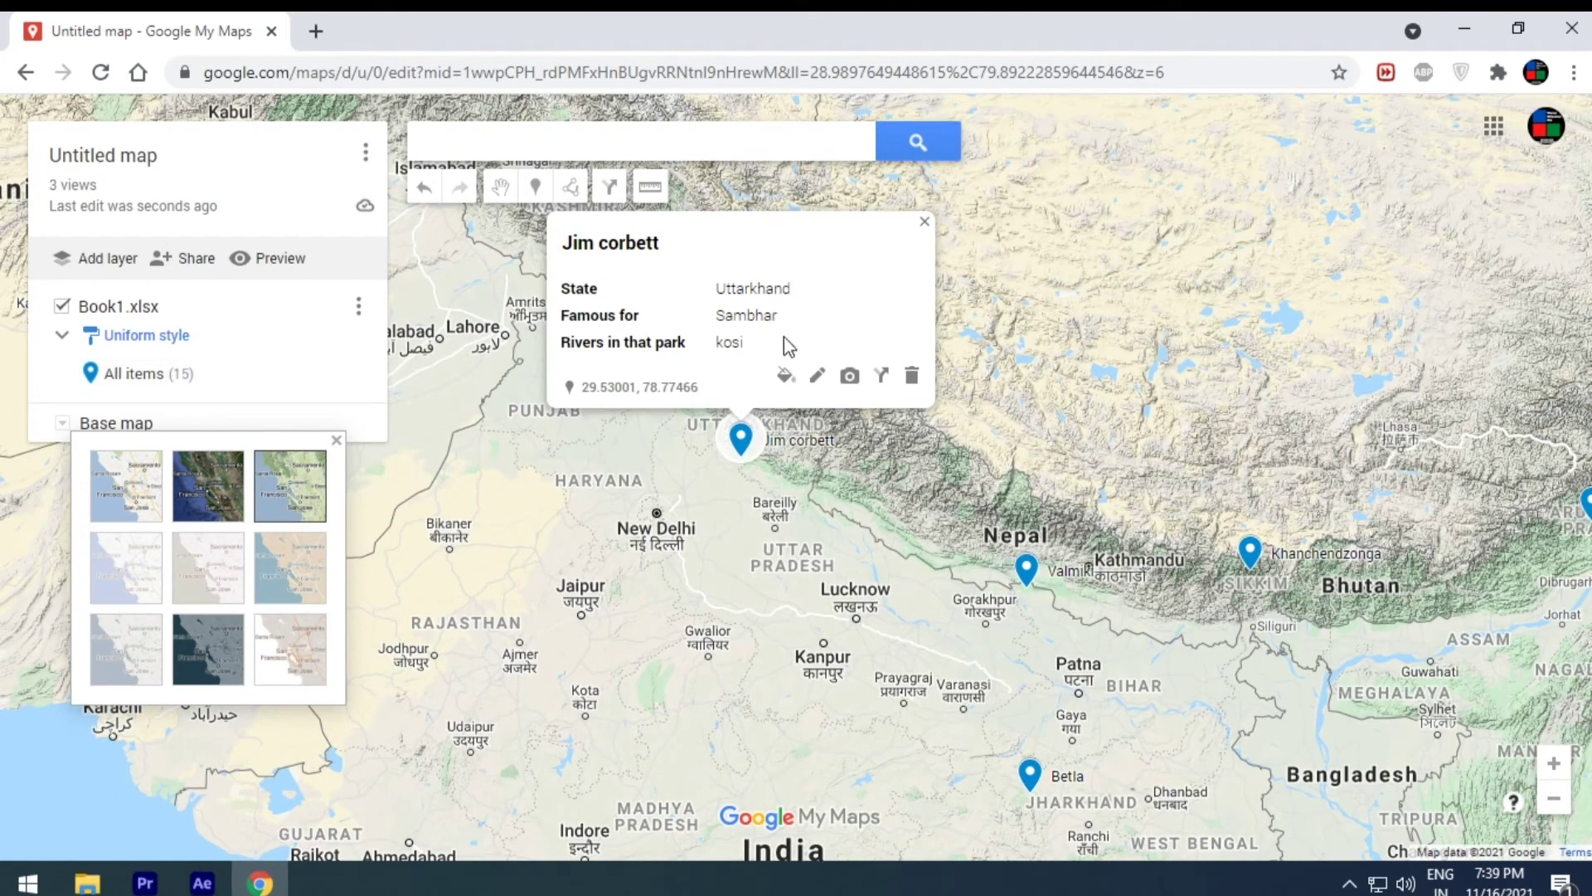
left_click(925, 221)
left_click(148, 337)
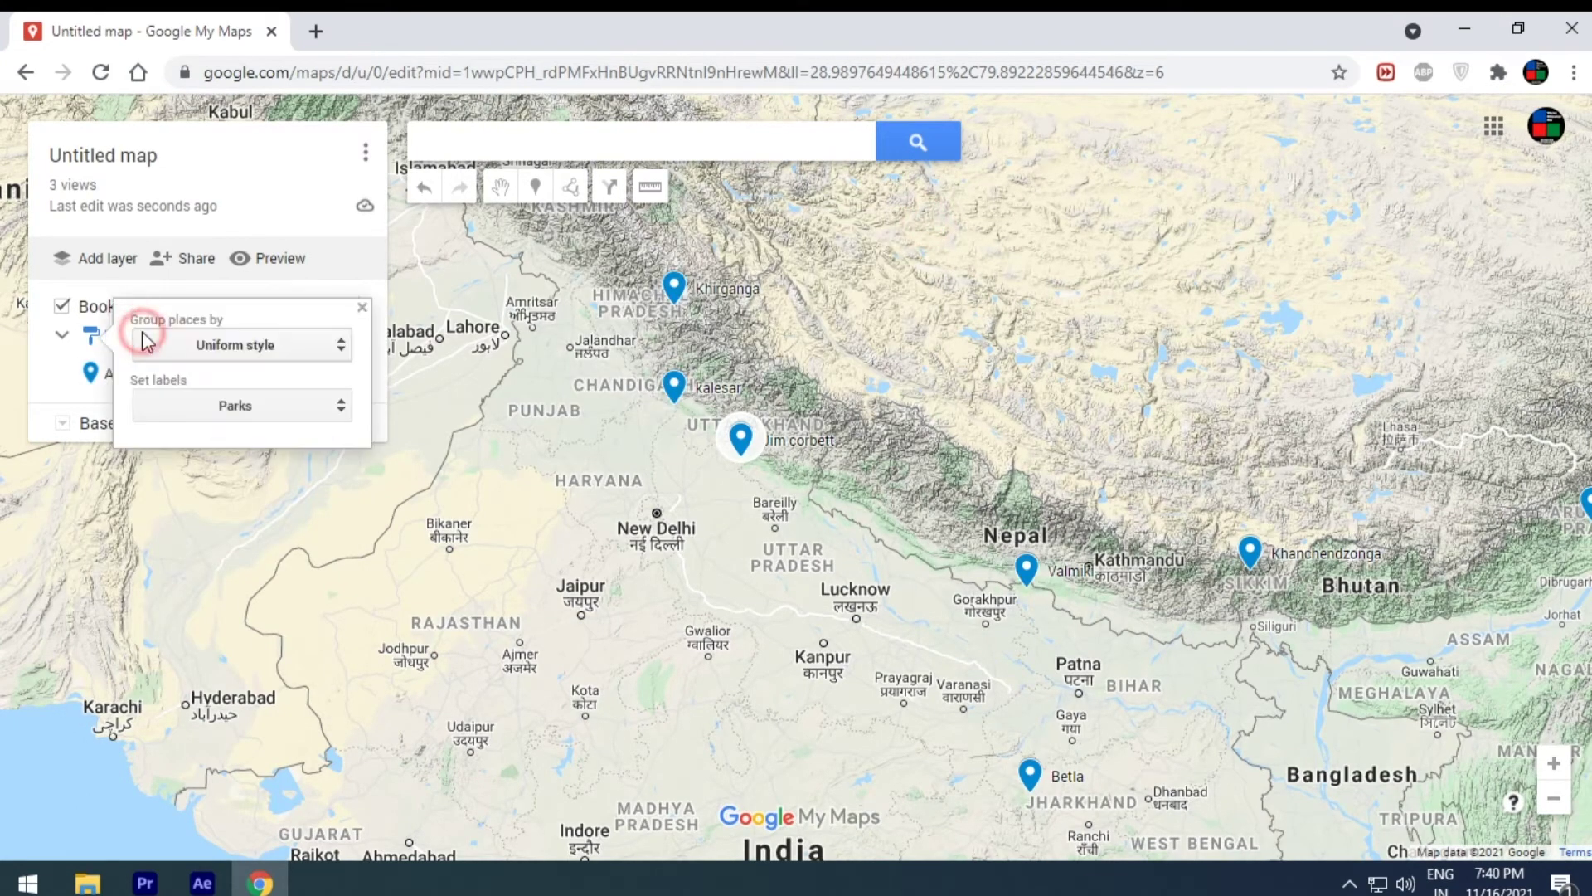
- Group the layer's places by the Parks column and zoom out so every park marker shows
left_click(320, 355)
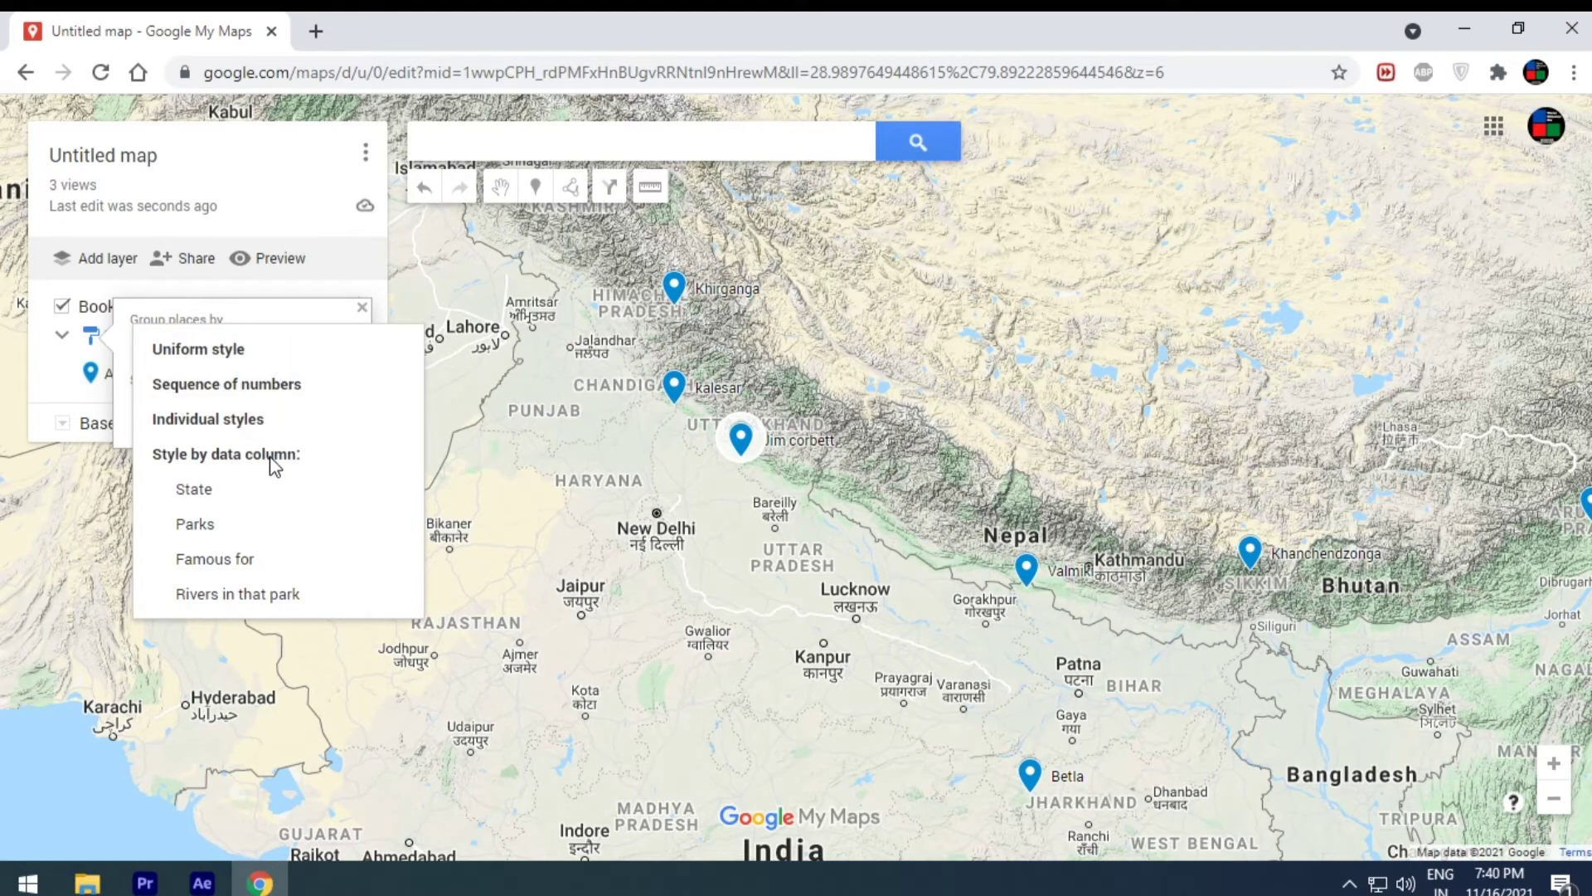
left_click(247, 523)
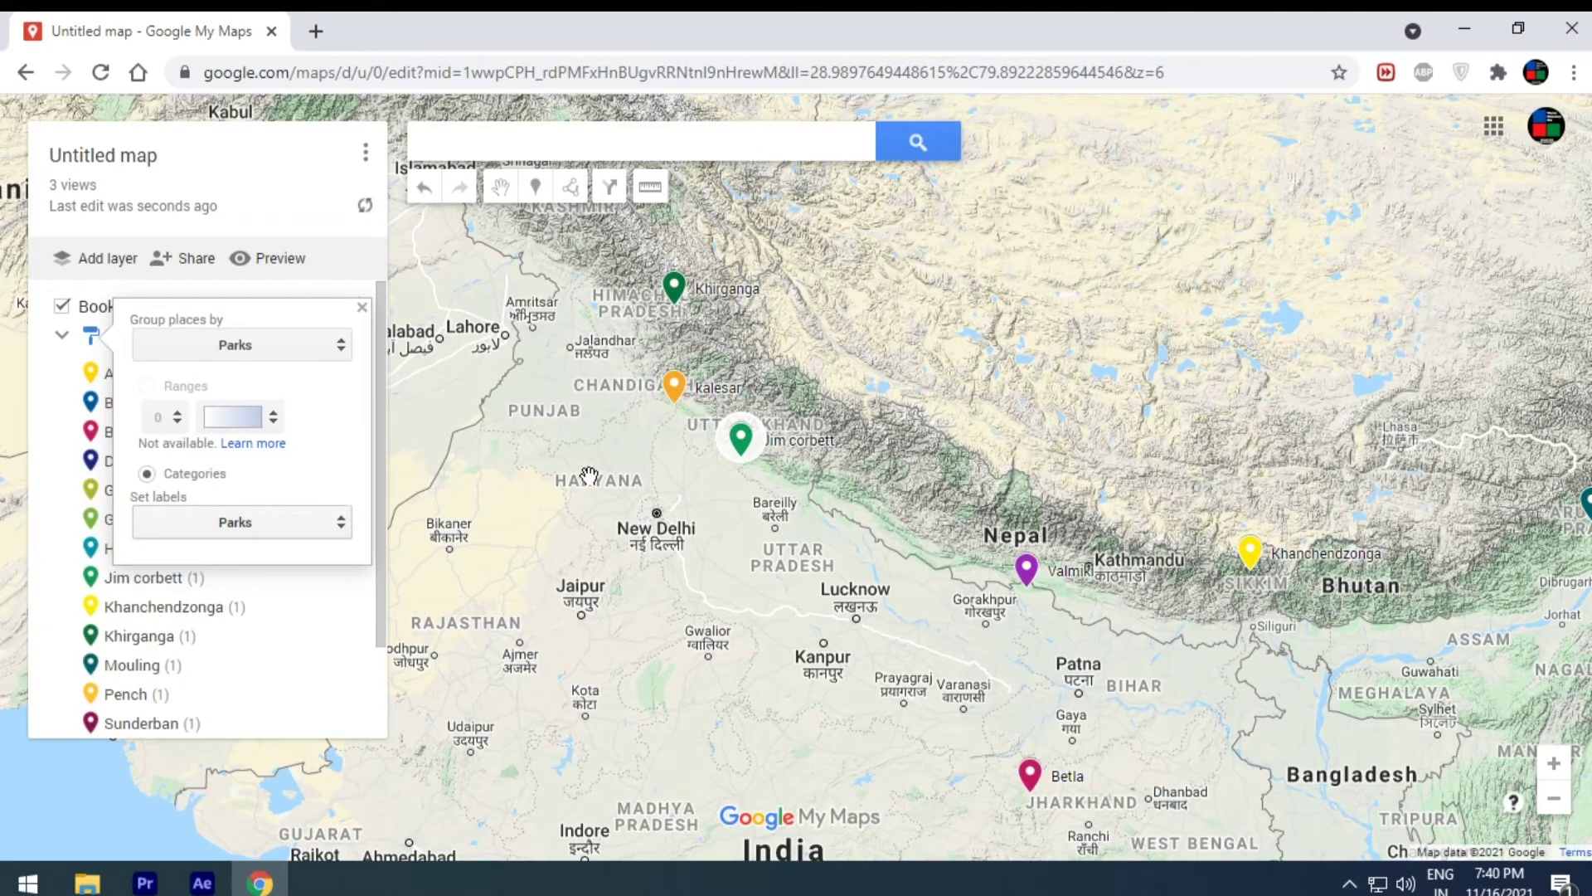
left_click_drag(716, 560, 988, 480)
scroll(912, 448, "down", 2)
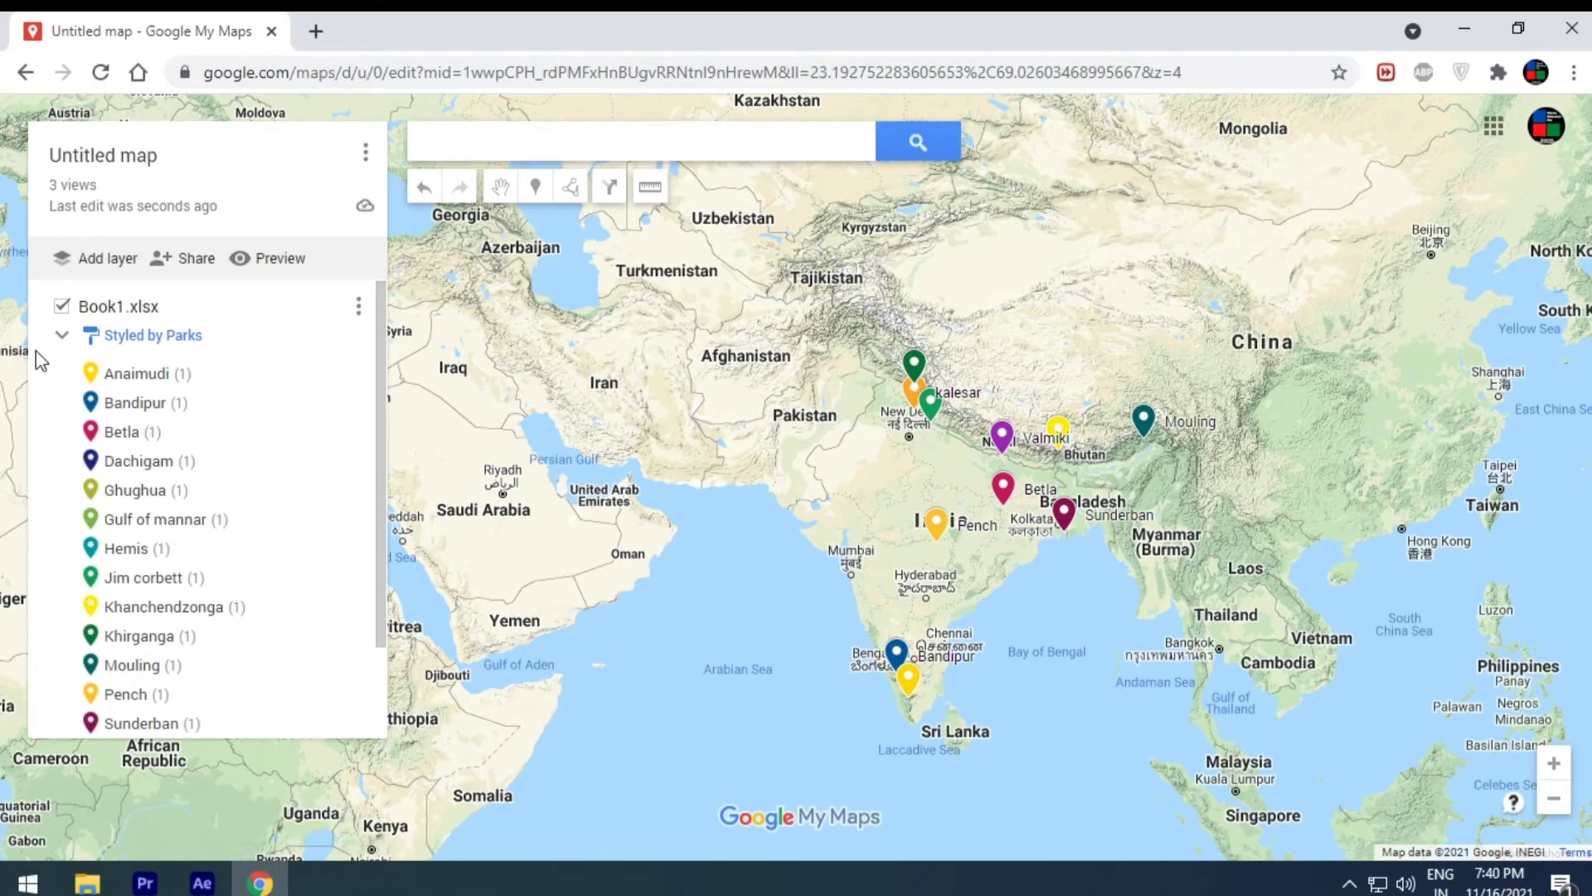
left_click(62, 336)
- Change the Bandipur legend entry's marker colour to dark green
left_click(62, 336)
left_click(727, 411)
mouse_move(186, 432)
left_click(350, 402)
left_click(254, 471)
left_click(443, 448)
- Inspect the Jim corbett and Kalesar park details in northern India
left_click(929, 408)
scroll(929, 415, "up", 1)
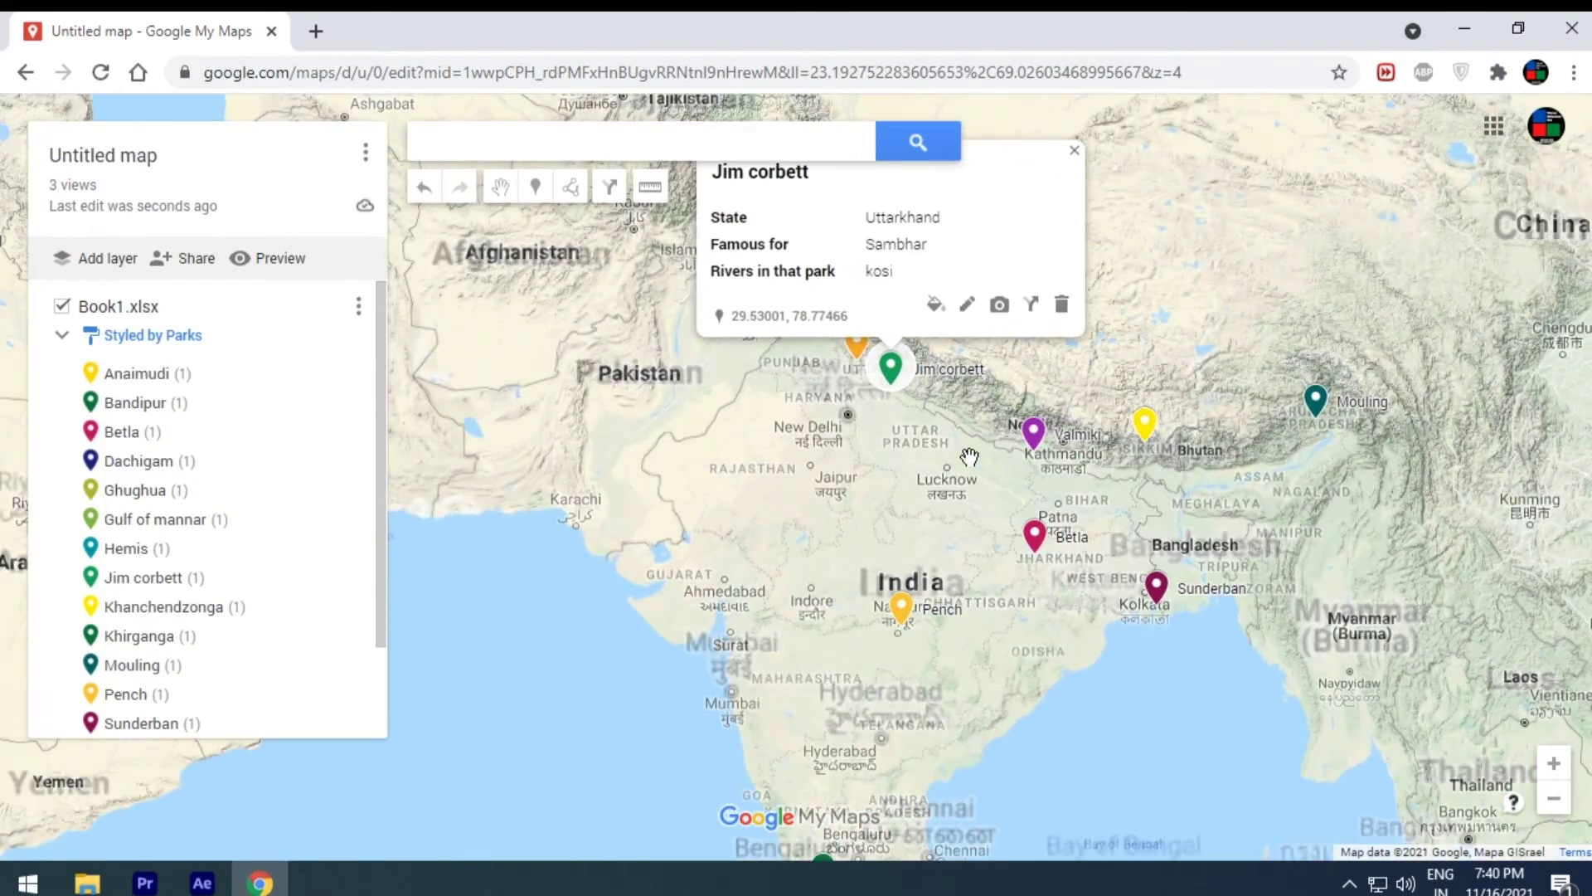
mouse_move(880, 460)
left_mouse_down()
mouse_move(840, 520)
mouse_move(821, 638)
left_mouse_up()
scroll(840, 520, "up", 1)
left_click(1005, 254)
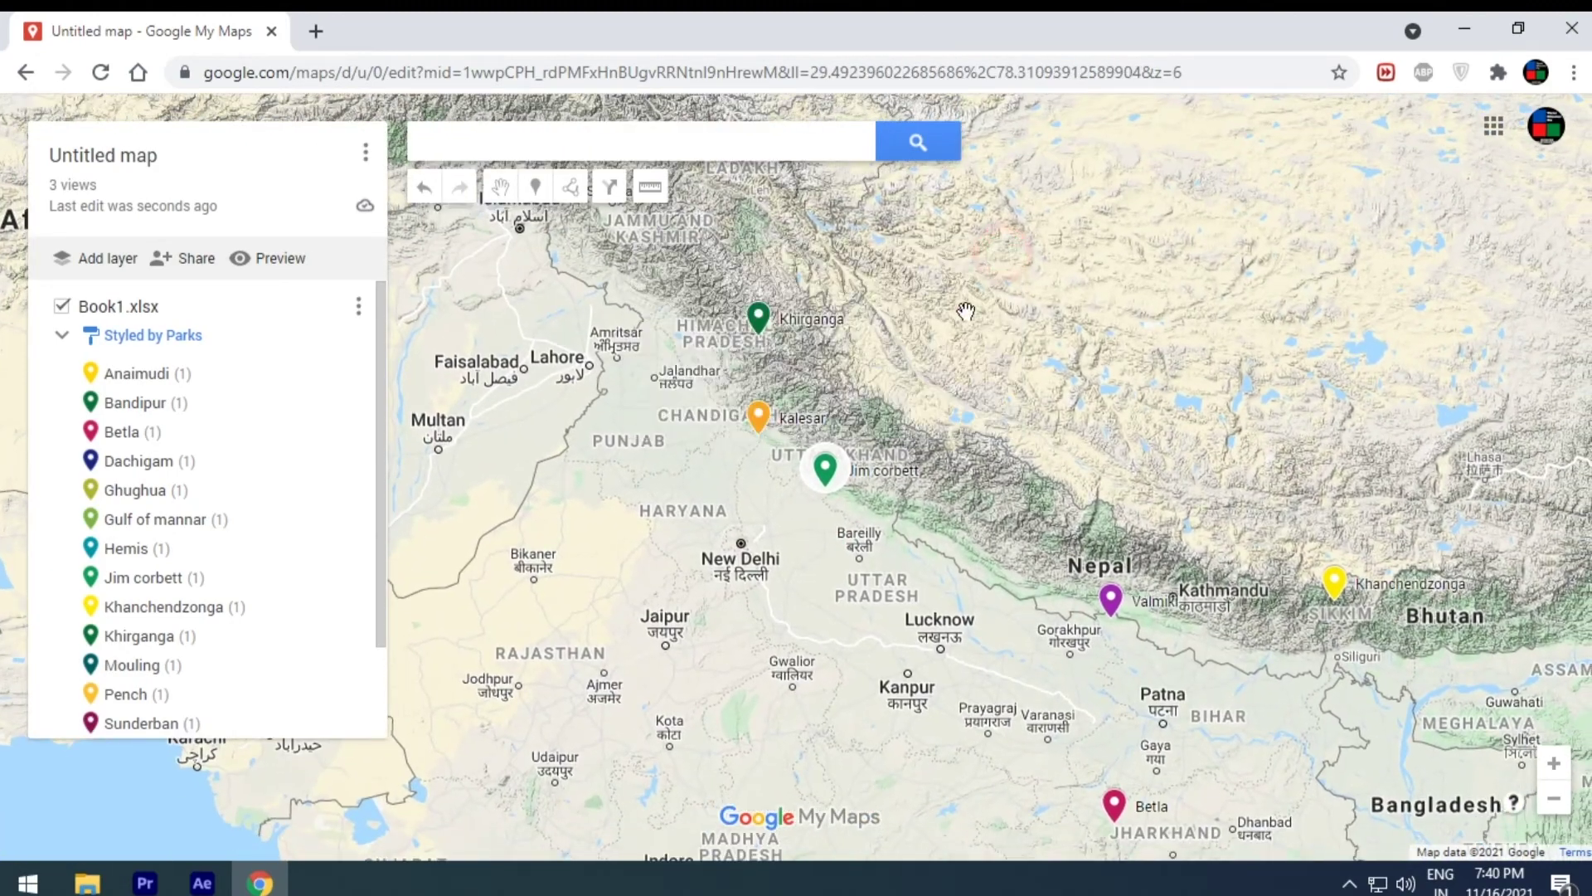
left_click(759, 419)
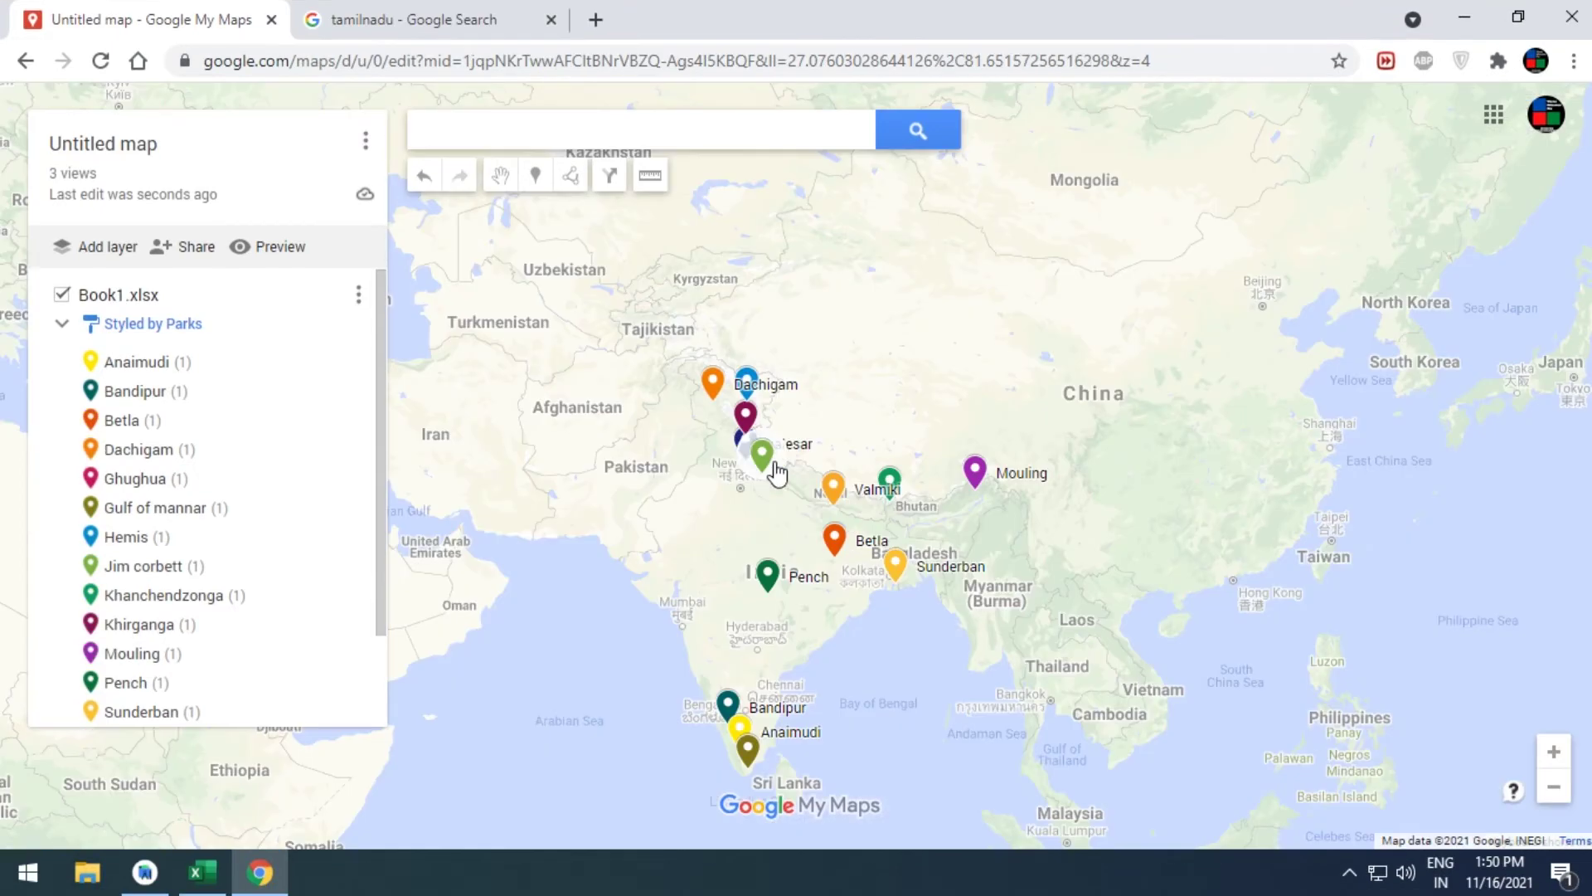
left_click(833, 498)
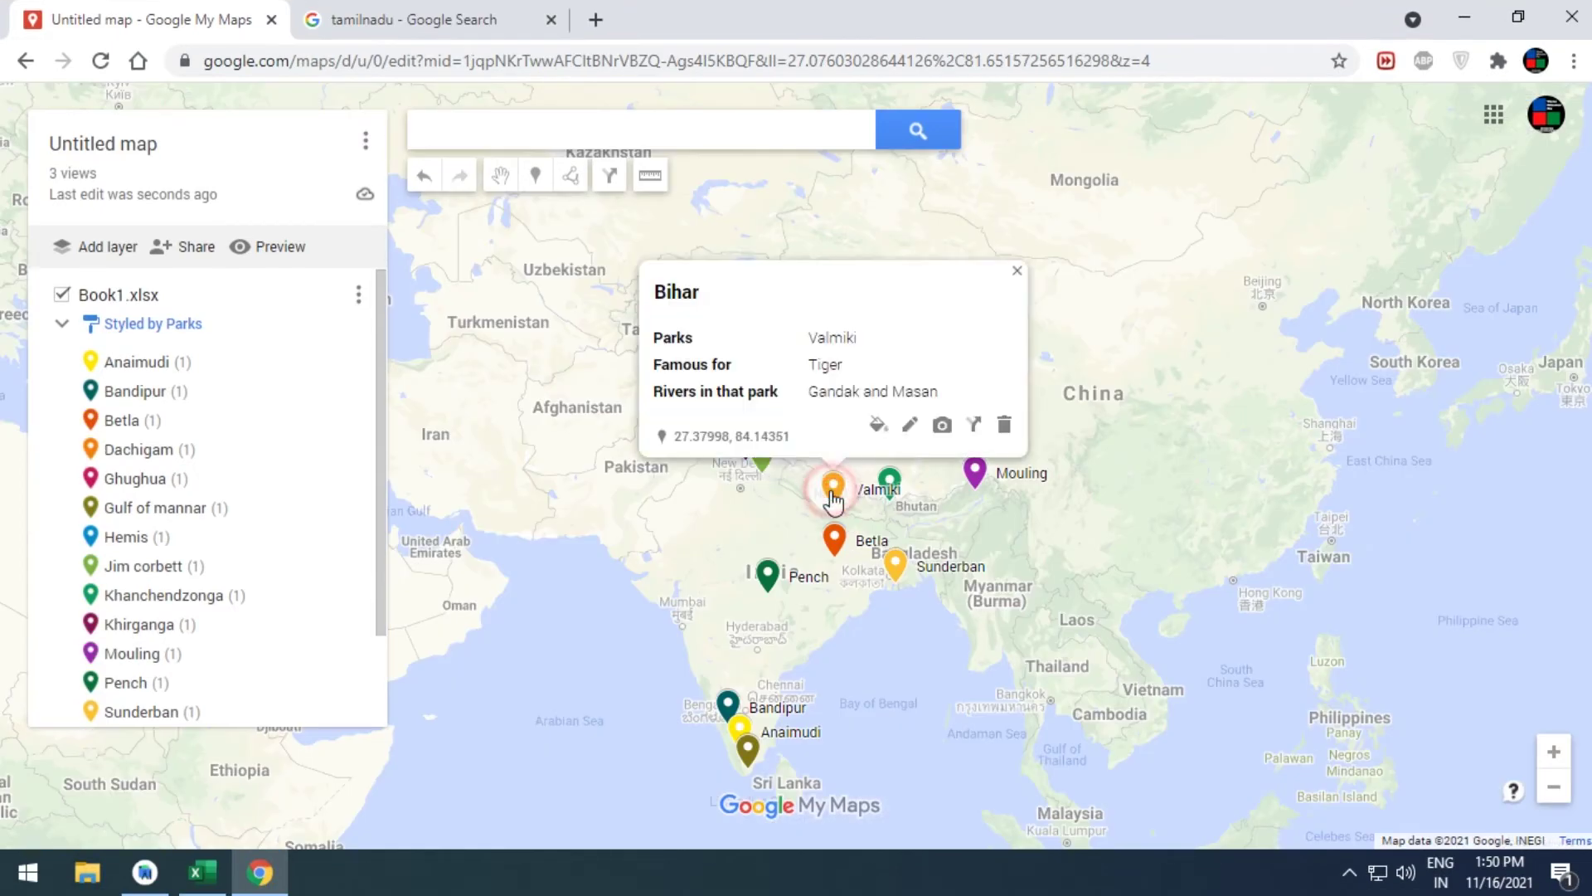
left_click(888, 481)
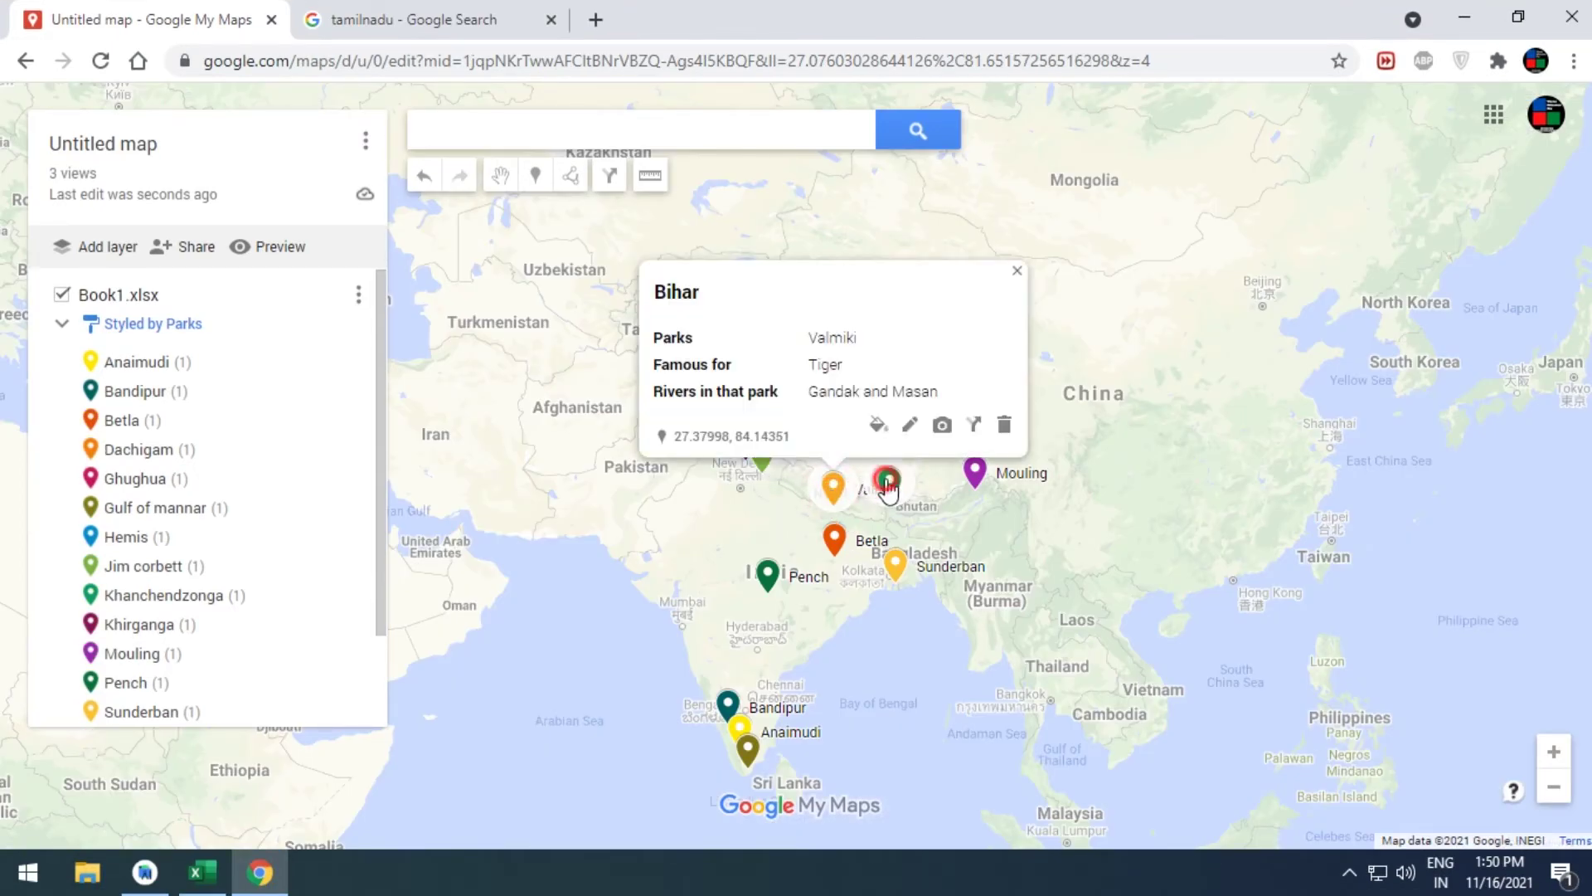
left_click(829, 485)
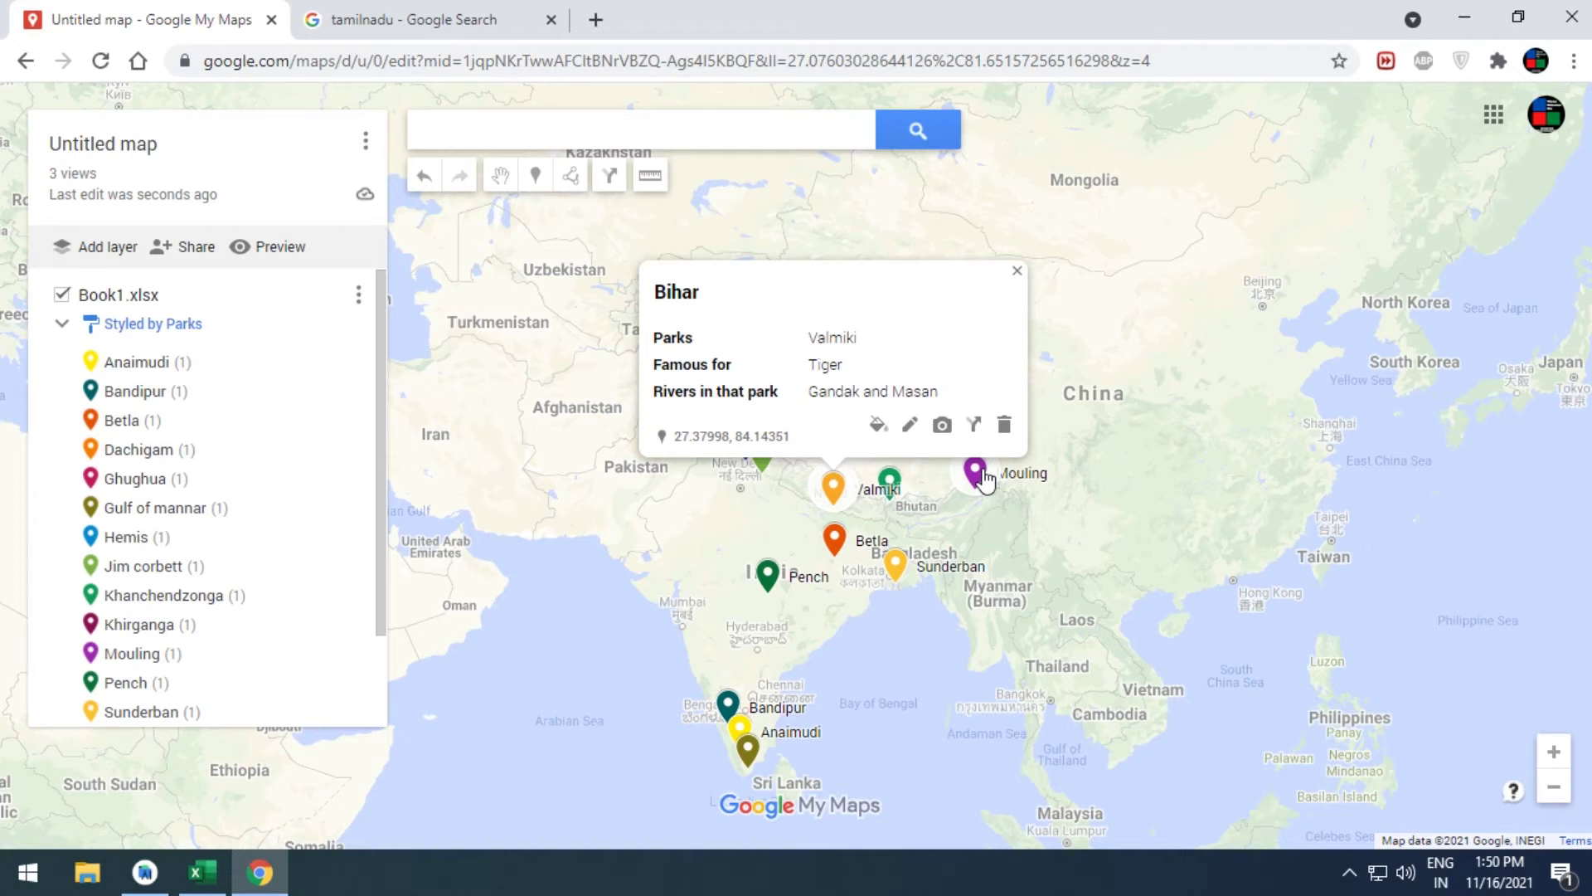
left_click(762, 459)
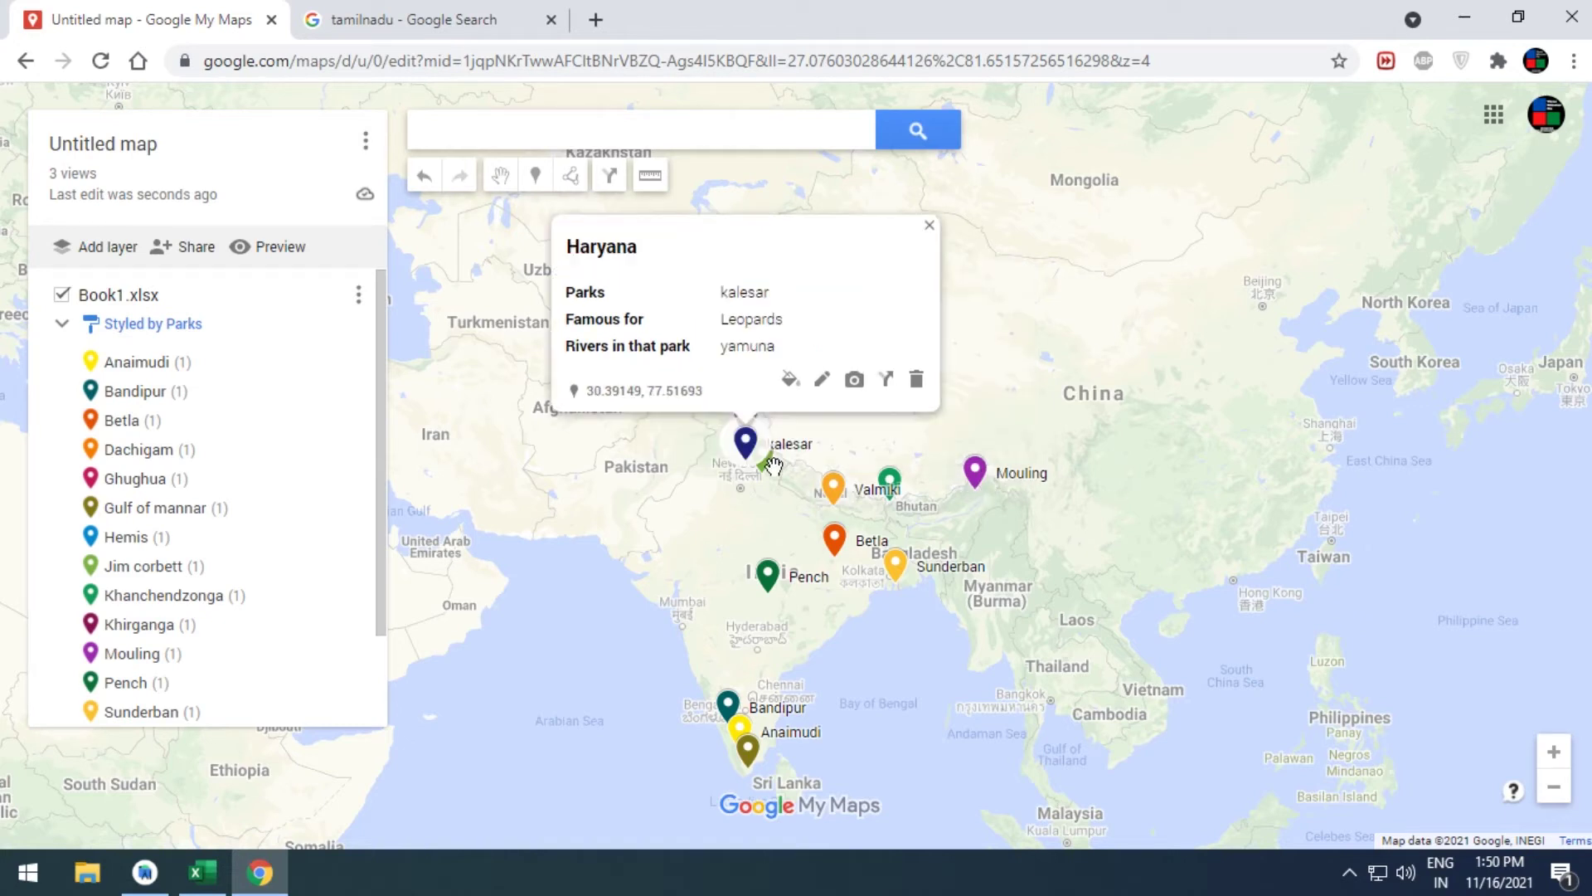
left_click(833, 486)
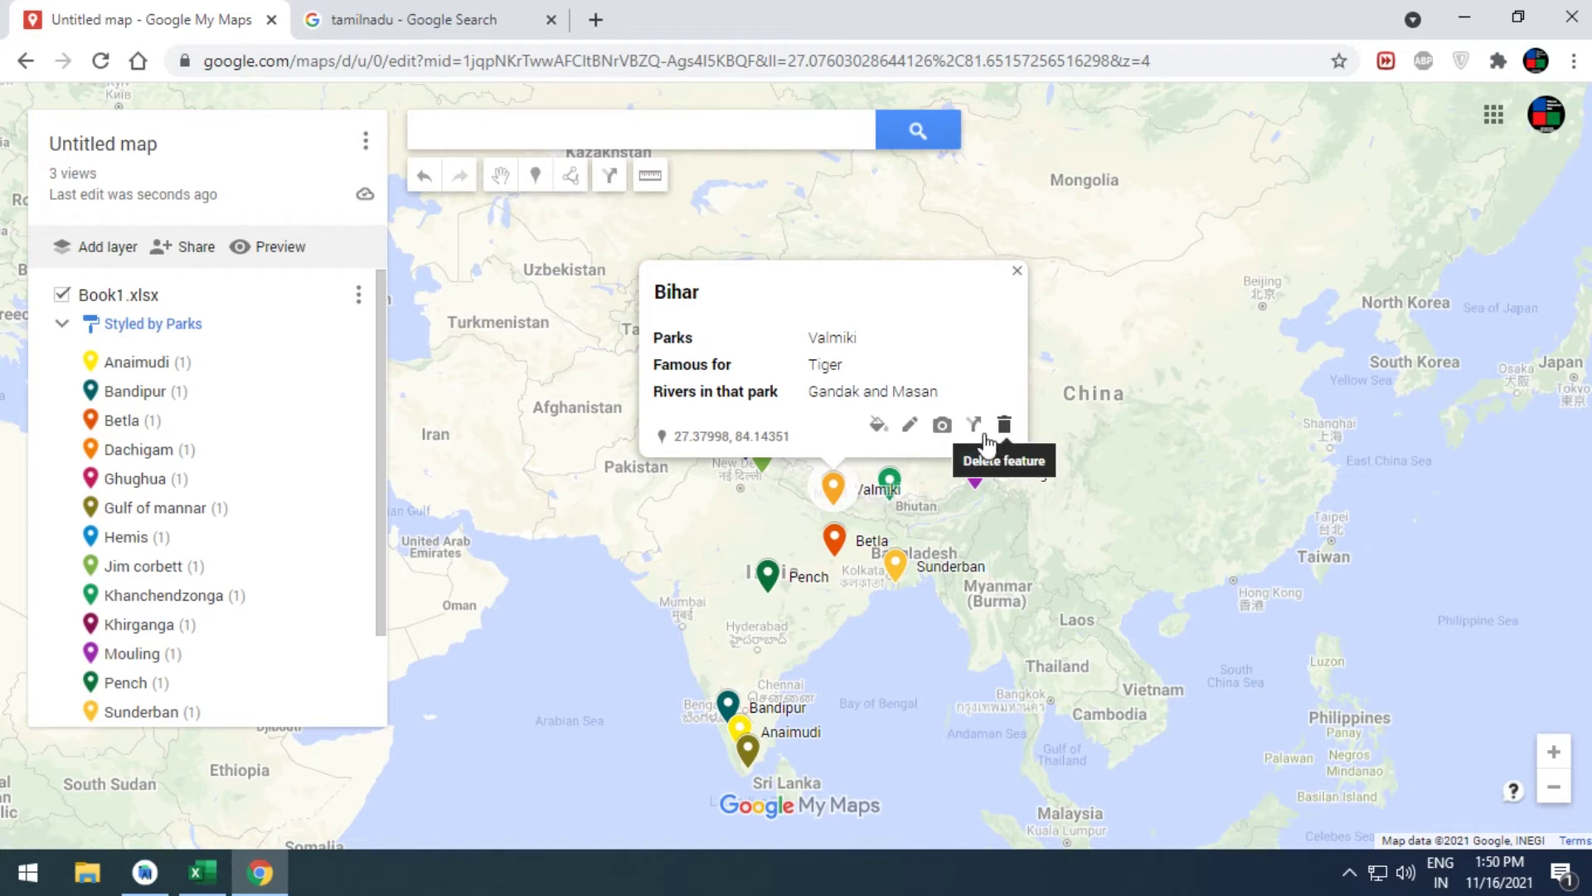
left_click(975, 471)
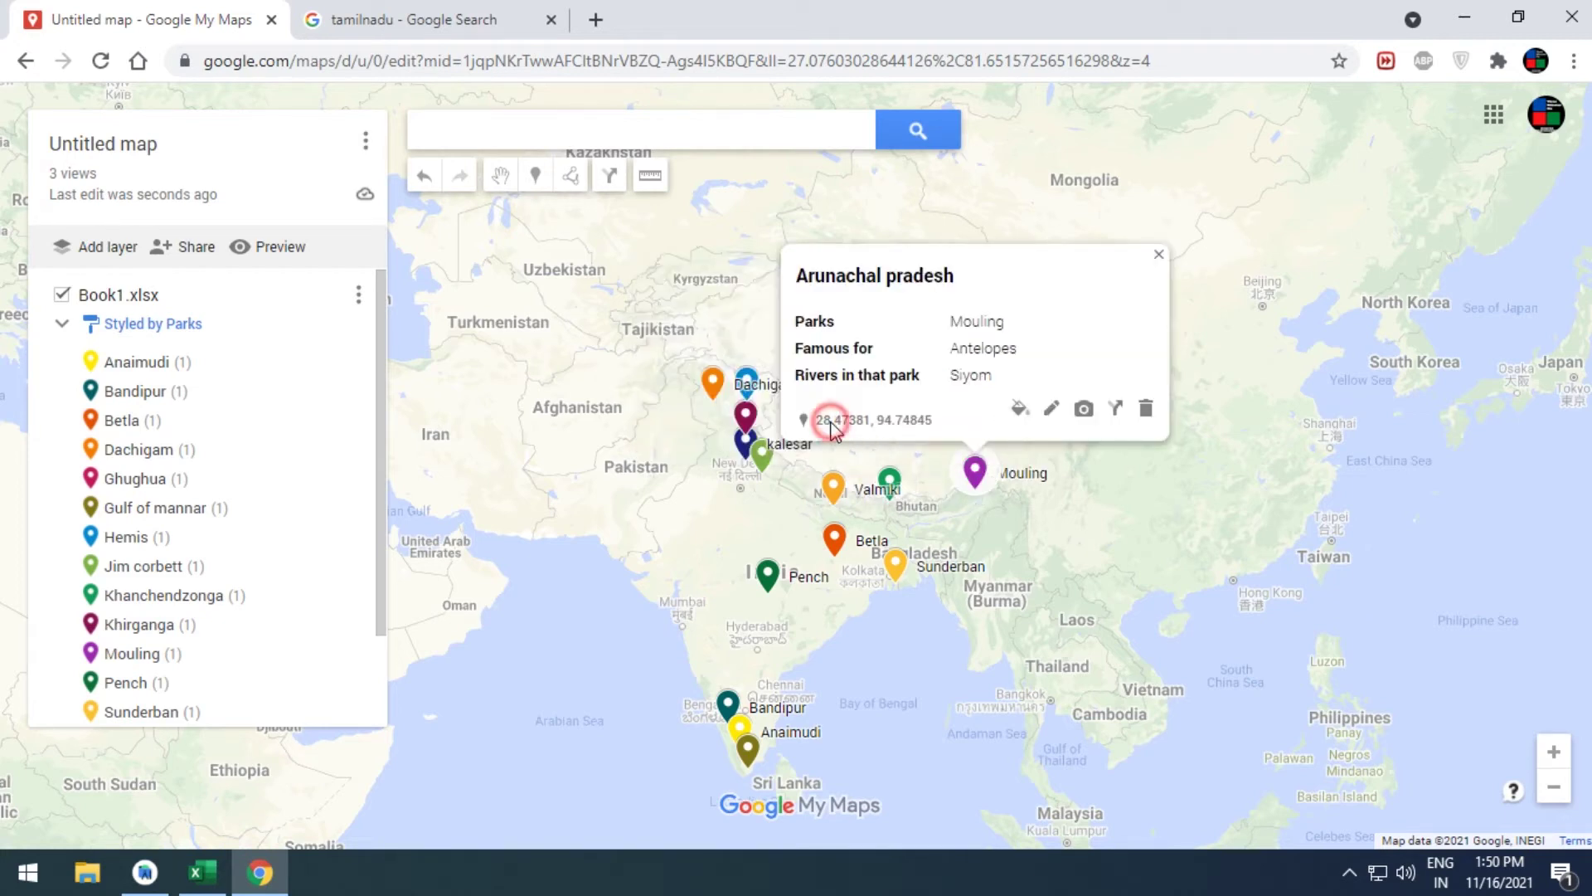
left_click(915, 419)
left_click(748, 749)
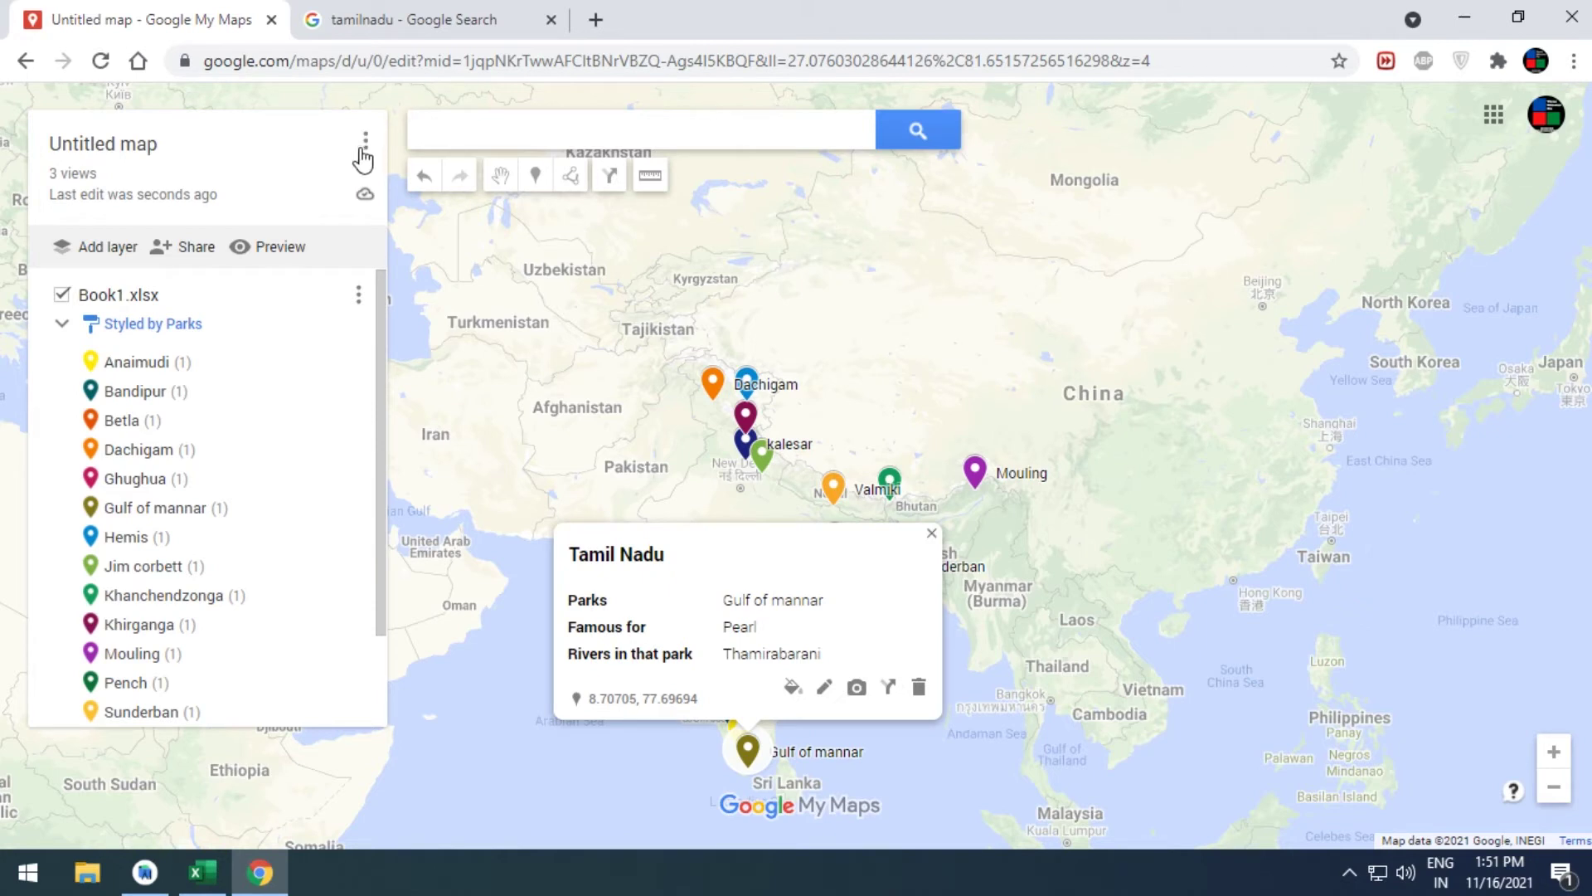
left_click(599, 454)
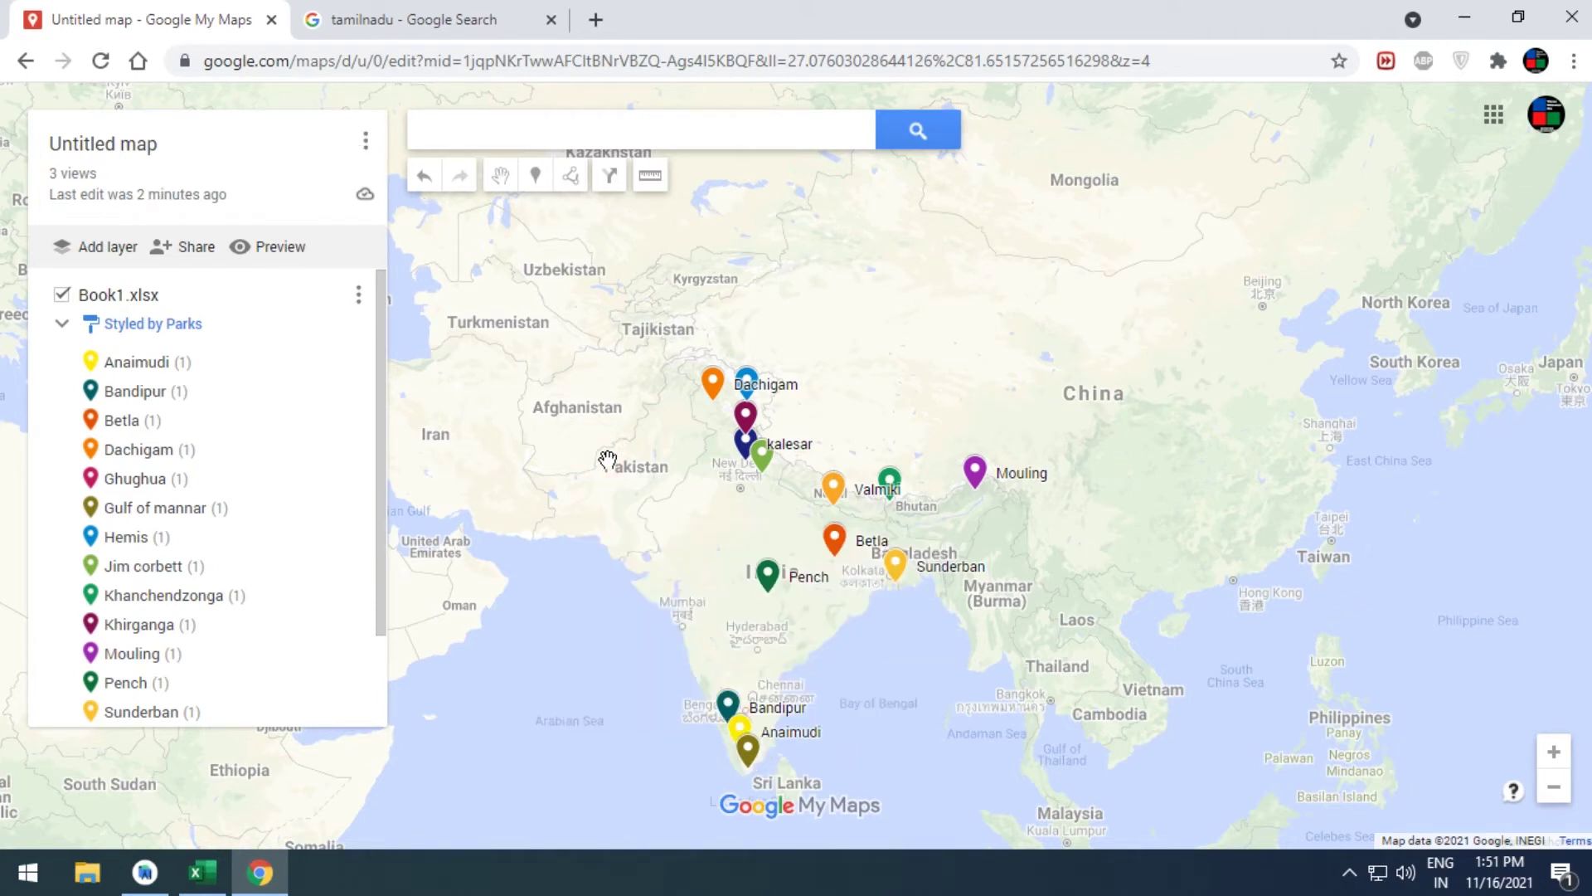
left_click(610, 176)
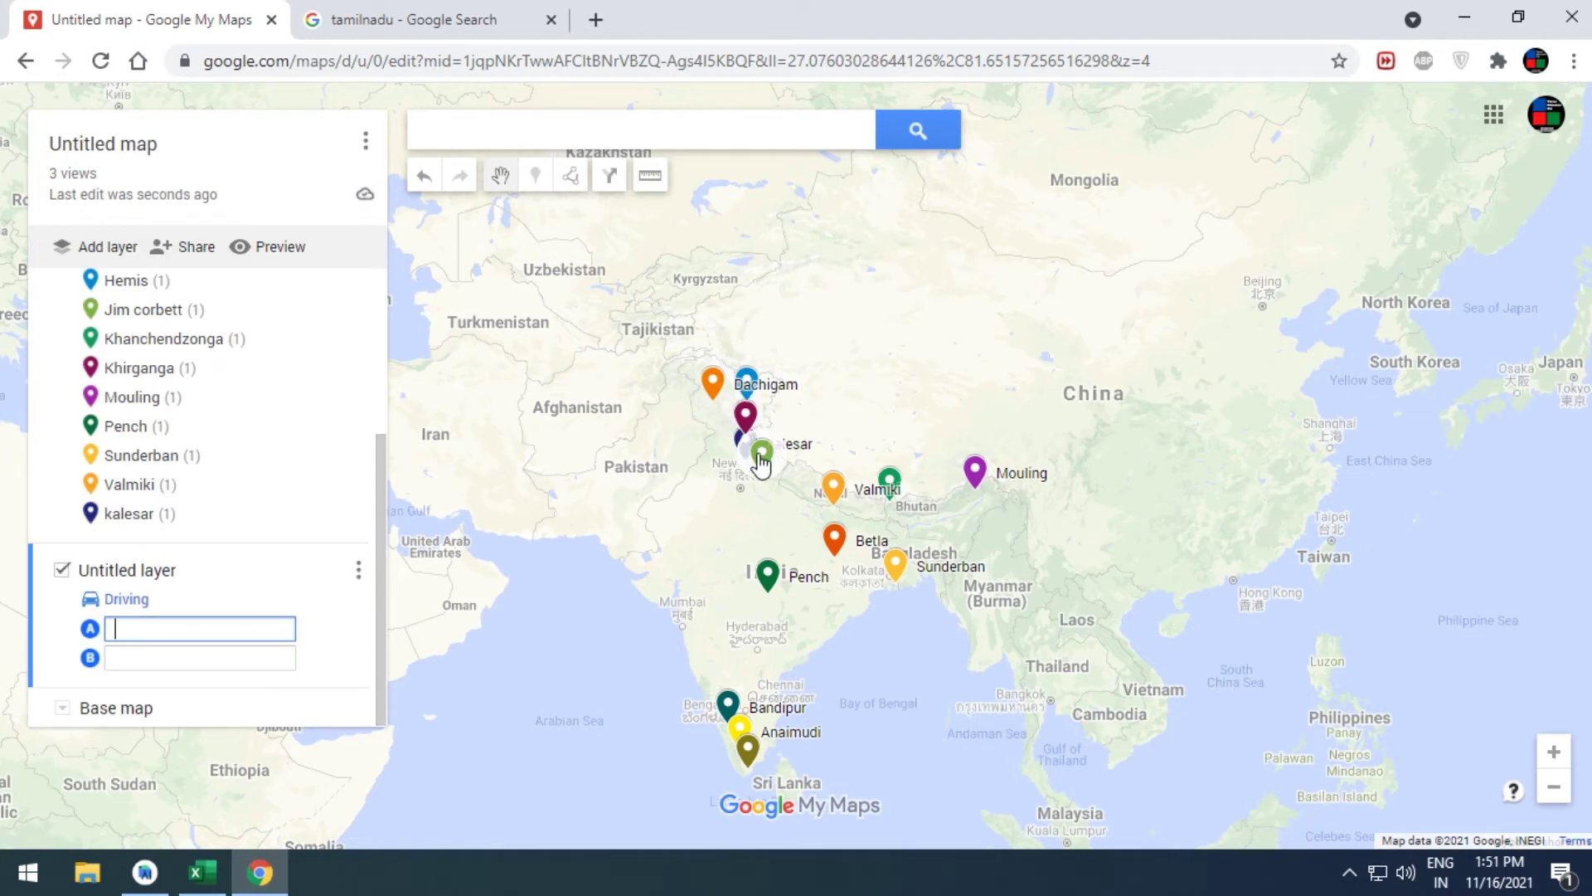
- Create a driving route with Uttarkhand as point A and Westbengal as point B
type("Uttarkhand")
key("Tab")
mouse_move(199, 657)
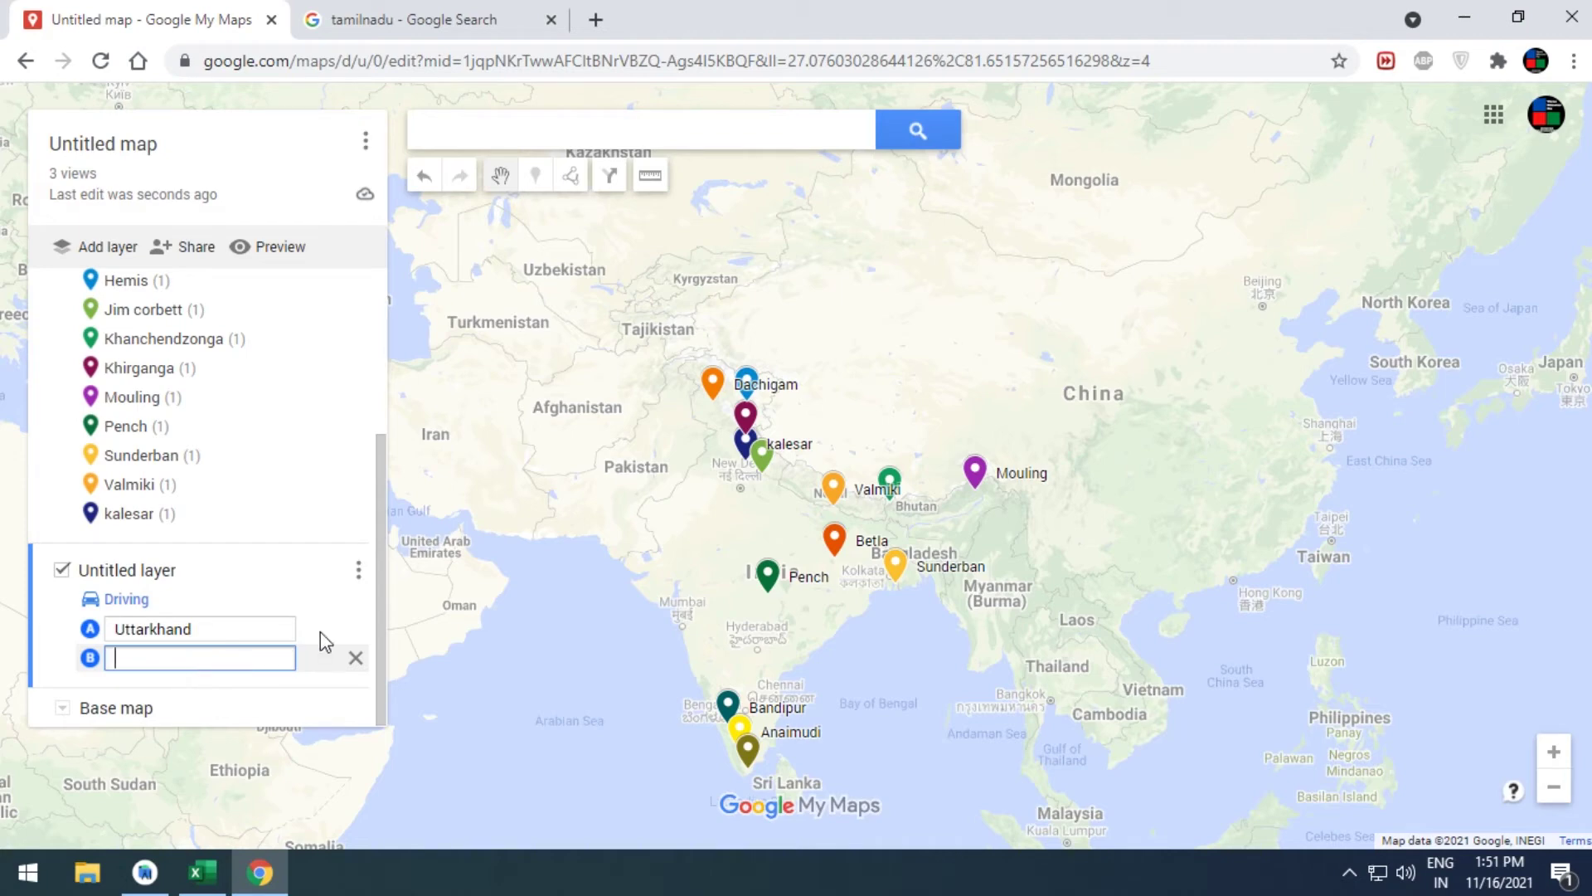
type("Westbengal")
key("Return")
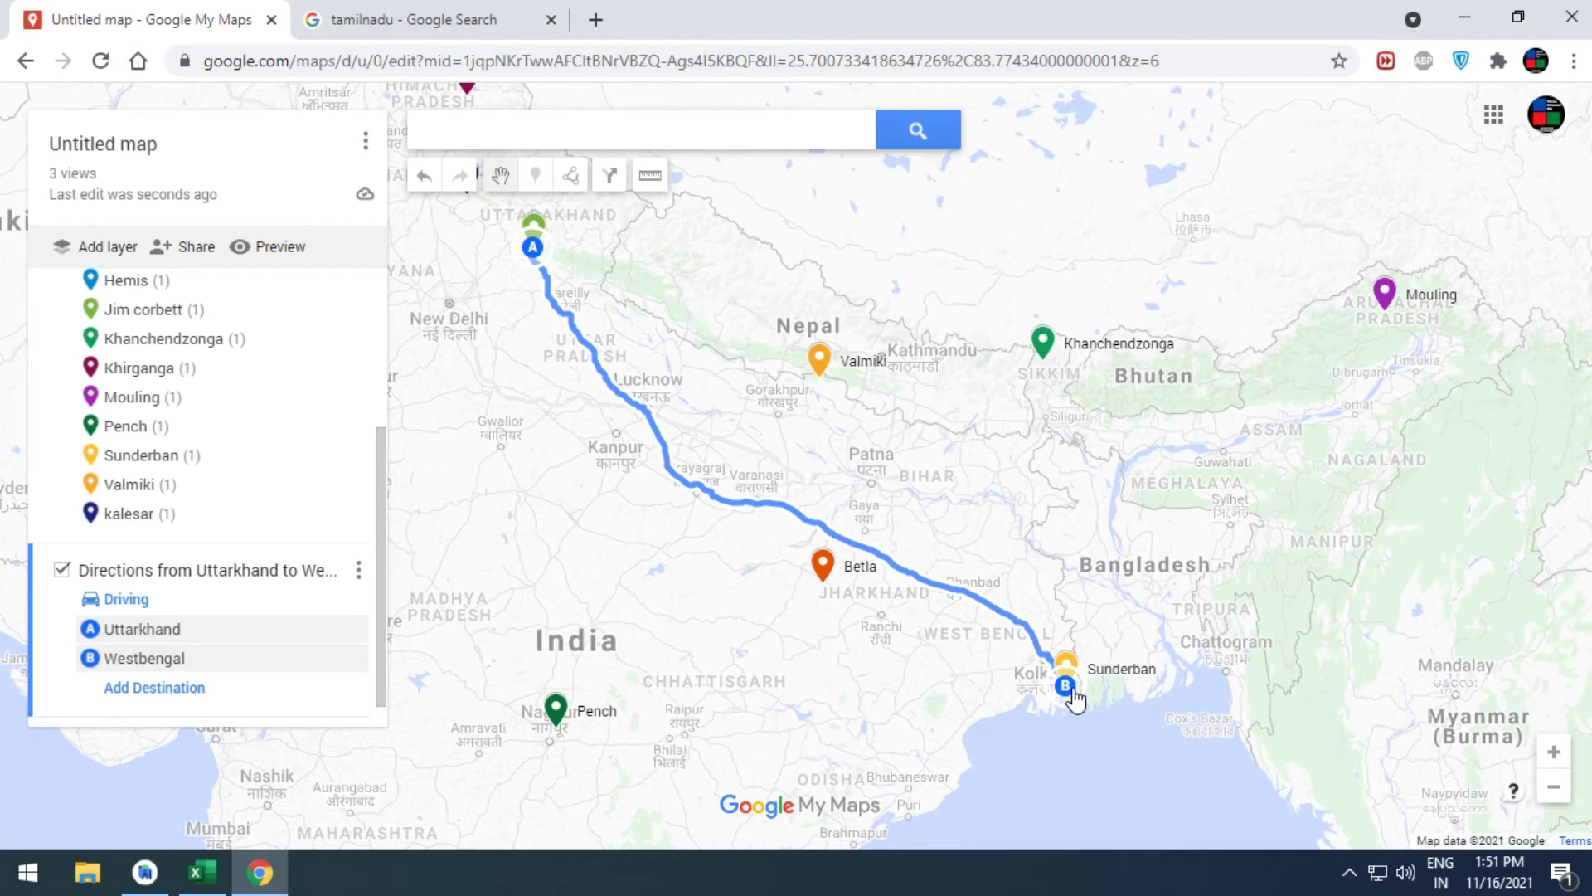
scroll(952, 654, "up", 2)
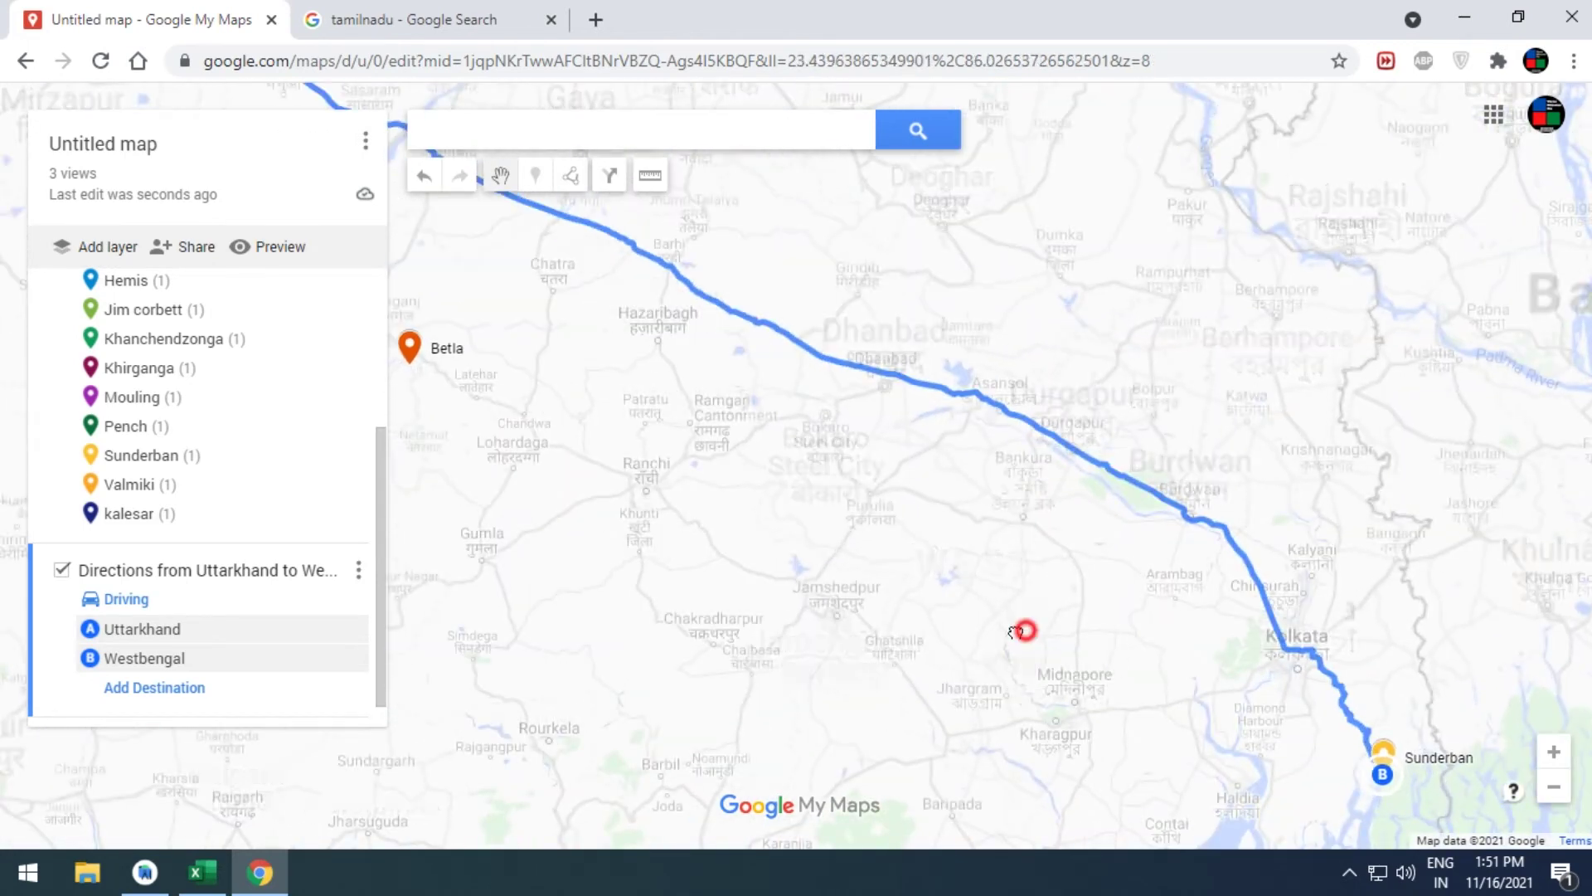
- Follow the Uttarkhand–Westbengal route past Varanasi, Patna and Lucknow
scroll(879, 616, "down", 1)
scroll(851, 564, "up", 1)
left_click_drag(536, 462, 853, 580)
mouse_move(597, 356)
left_mouse_down()
mouse_move(953, 517)
mouse_move(1201, 833)
left_mouse_up()
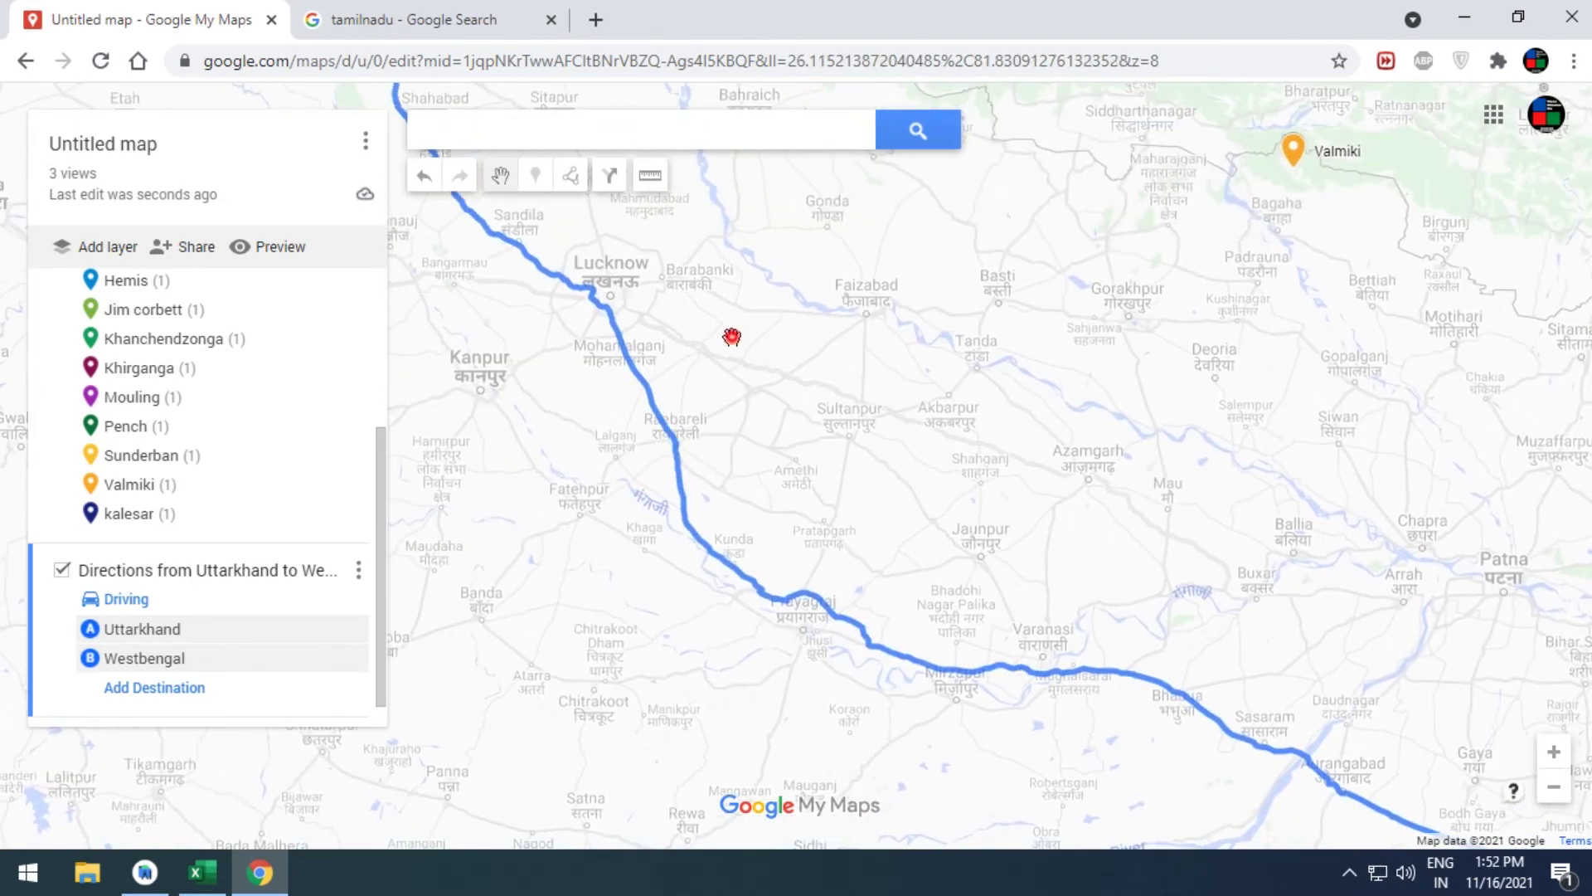
left_click_drag(730, 336, 827, 489)
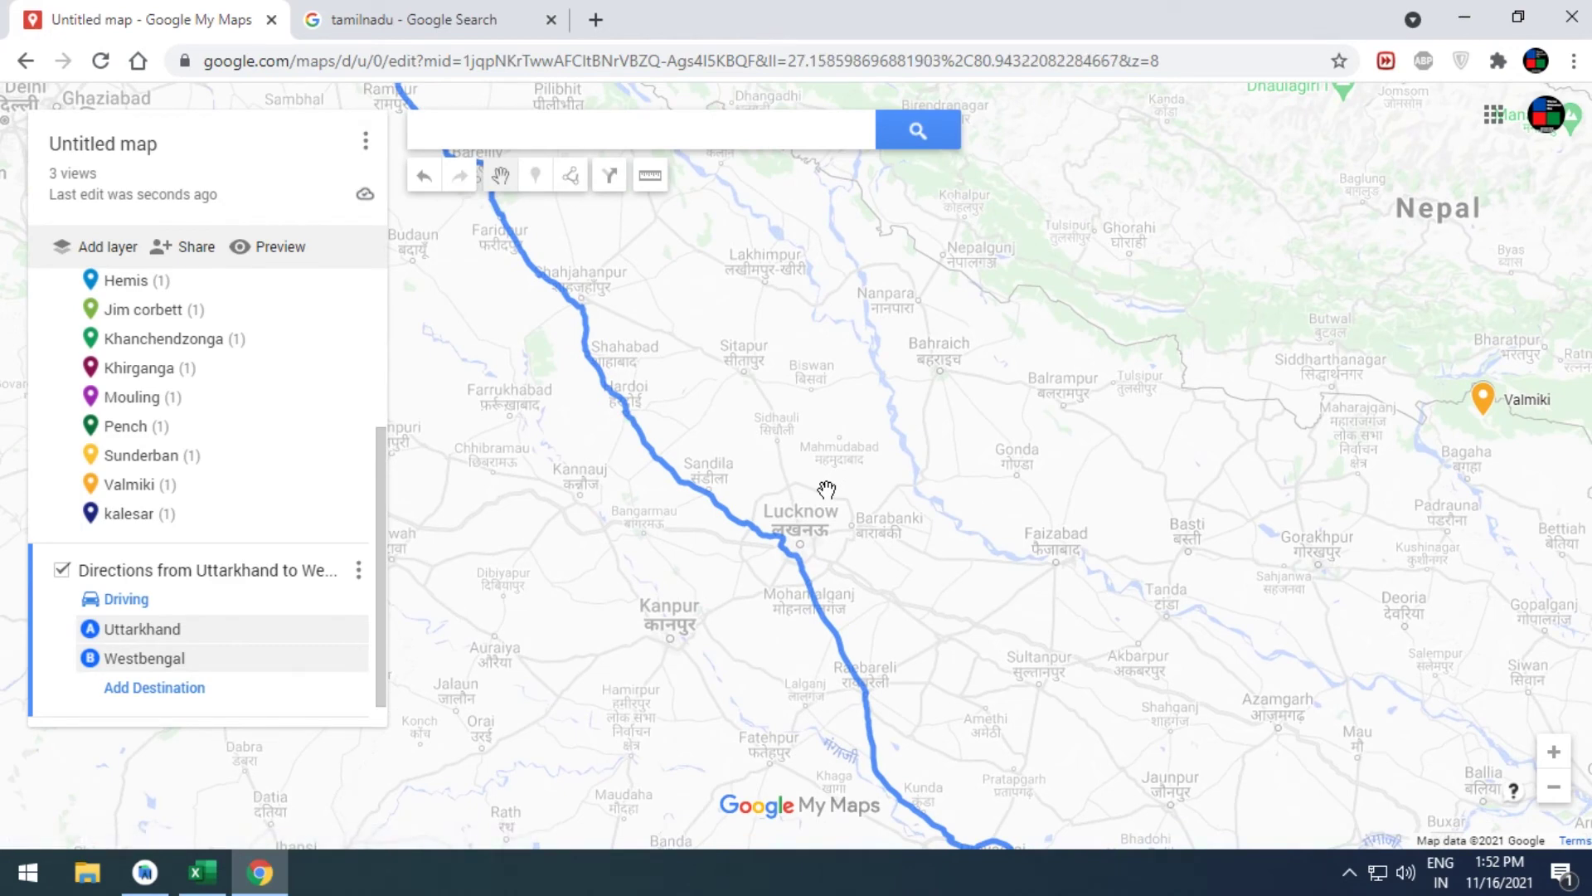
- Navigate to southern Tamil Nadu and open the Gulf of mannar park's details
scroll(827, 489, "down", 3)
left_click_drag(830, 788, 633, 466)
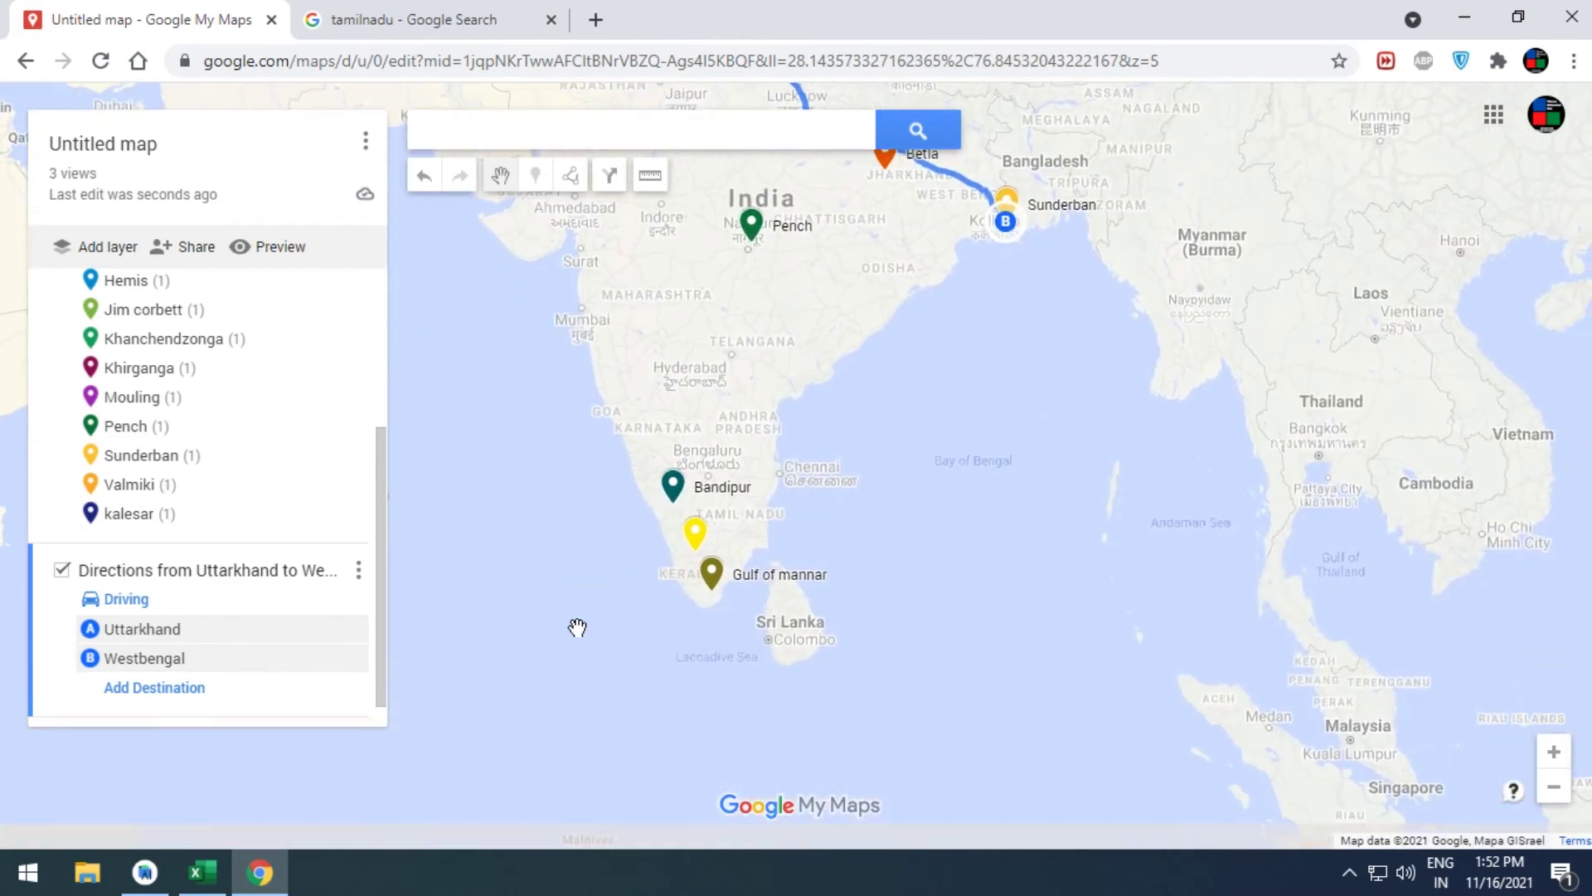
scroll(728, 515, "up", 1)
scroll(728, 515, "up", 1)
scroll(847, 507, "up", 1)
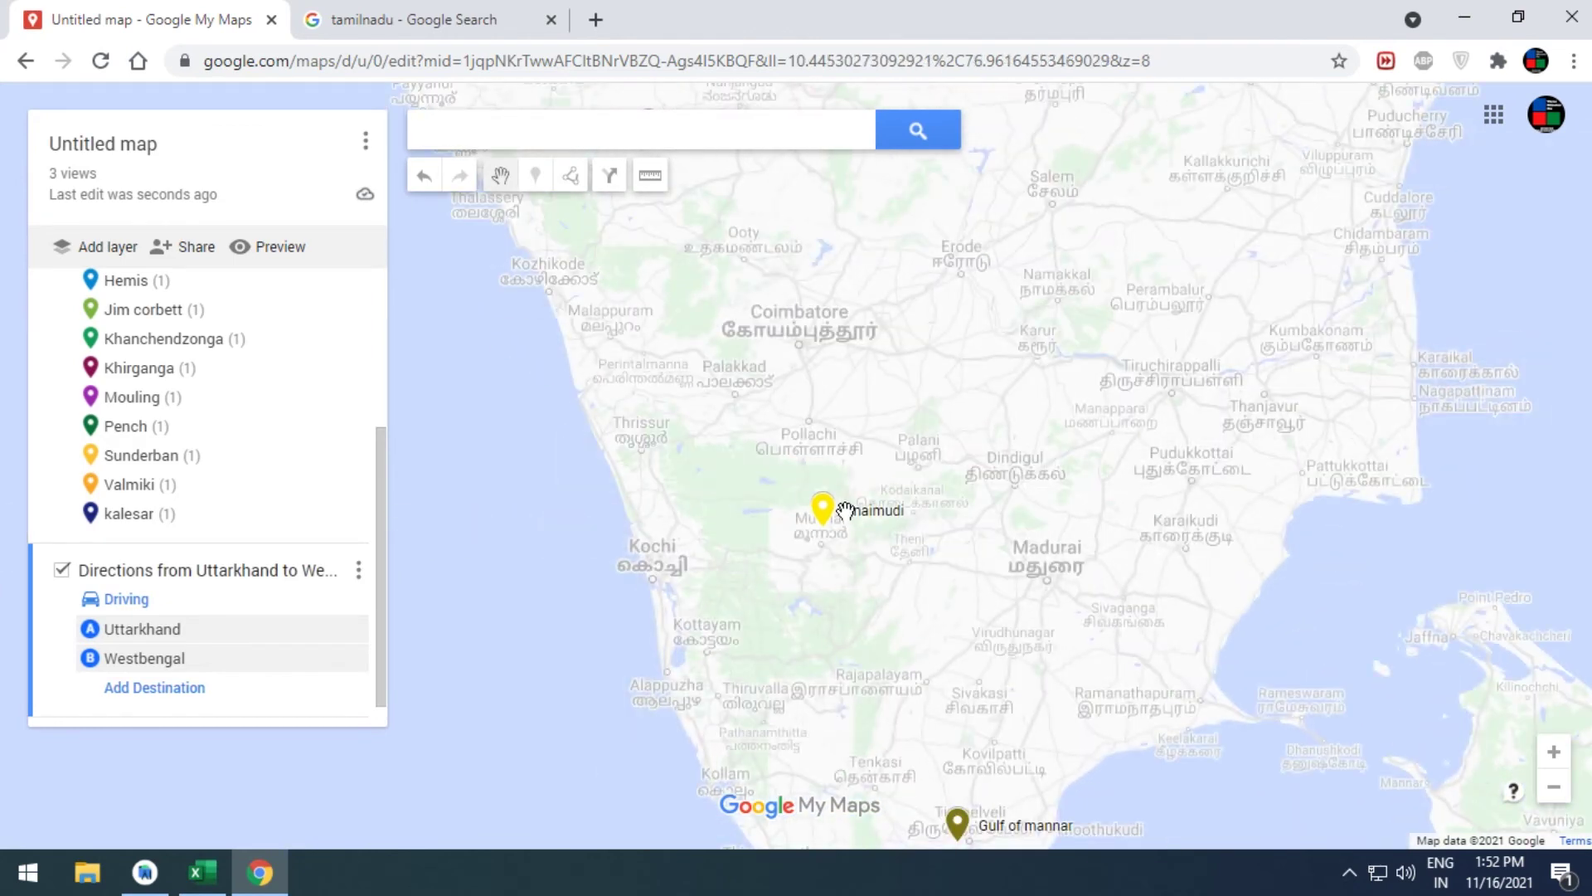
left_click_drag(885, 707, 860, 604)
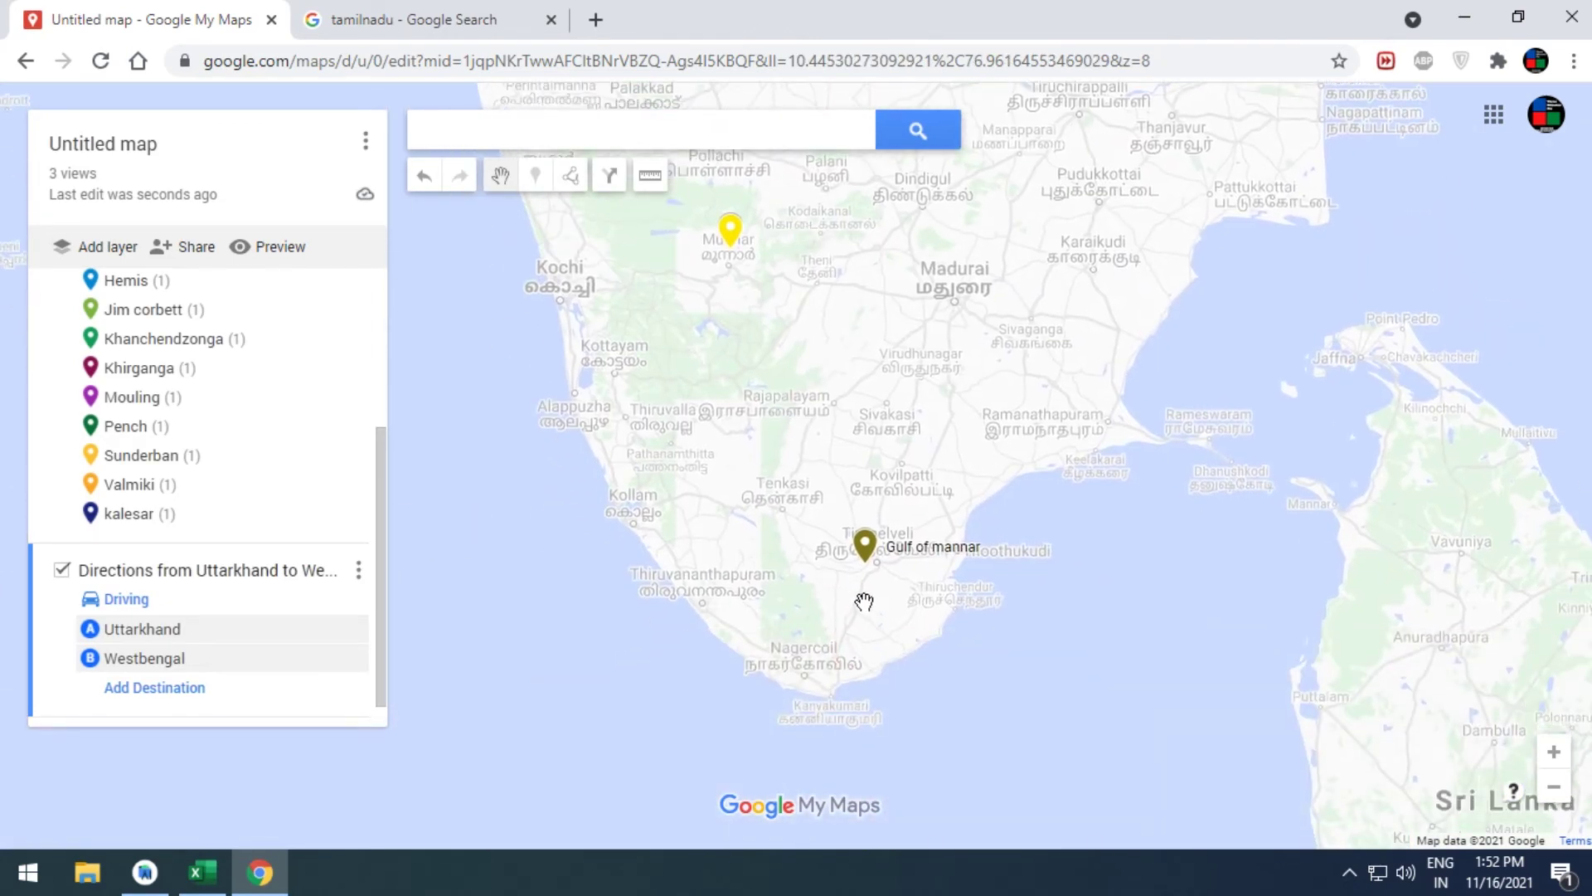
scroll(858, 581, "up", 1)
left_click(866, 505)
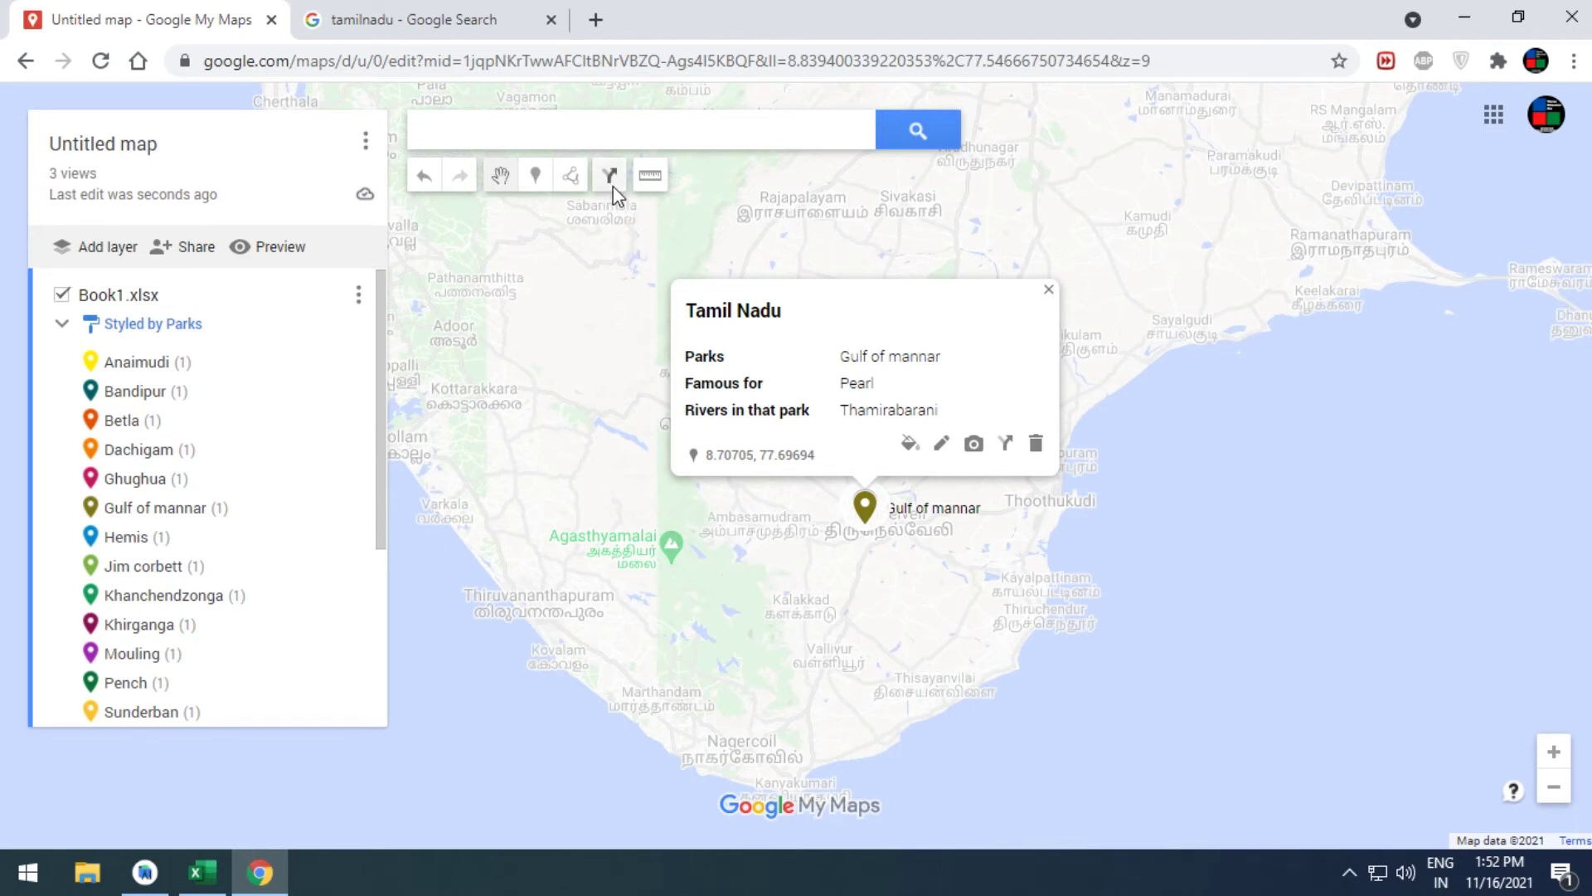
- Start driving directions from Gulf of mannar and set the Anaimudi marker in Kerala as destination
left_click(866, 504)
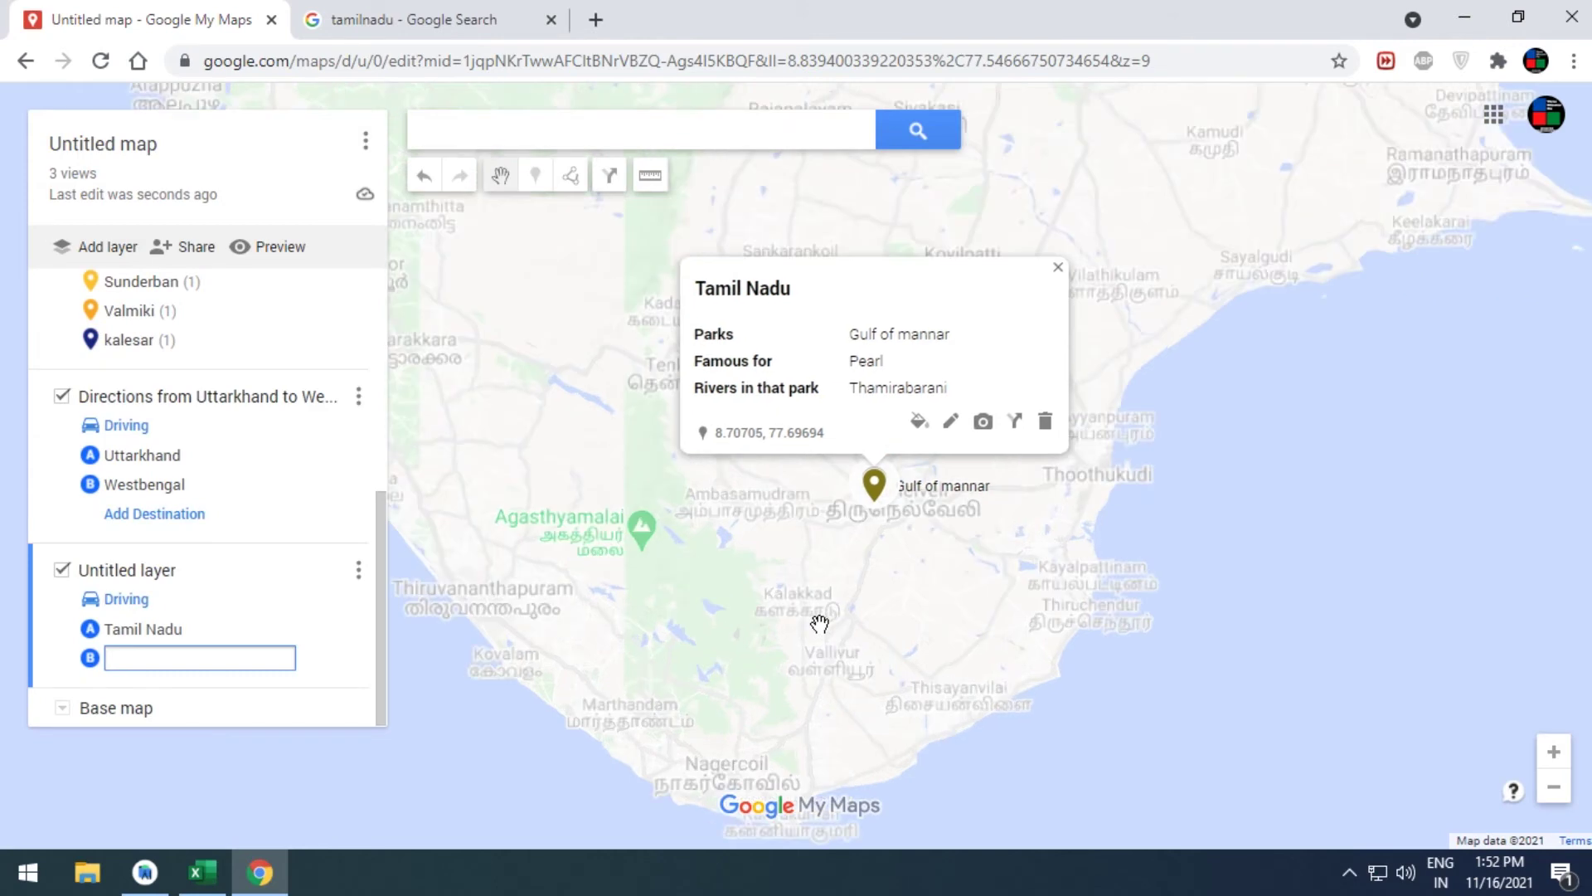
left_click(571, 413)
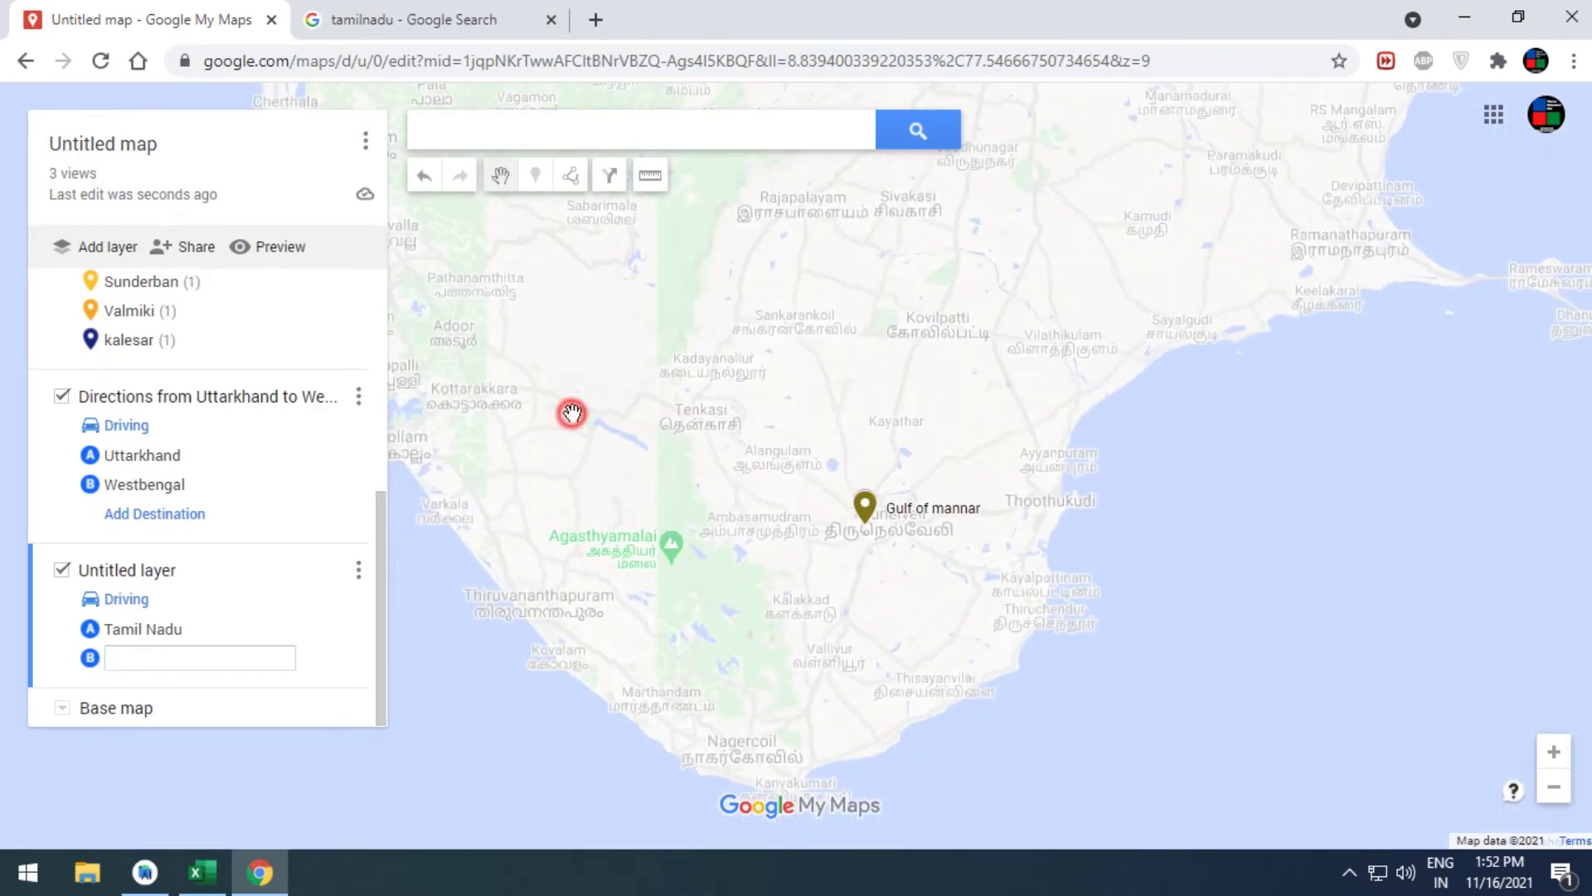
left_click_drag(700, 395, 746, 796)
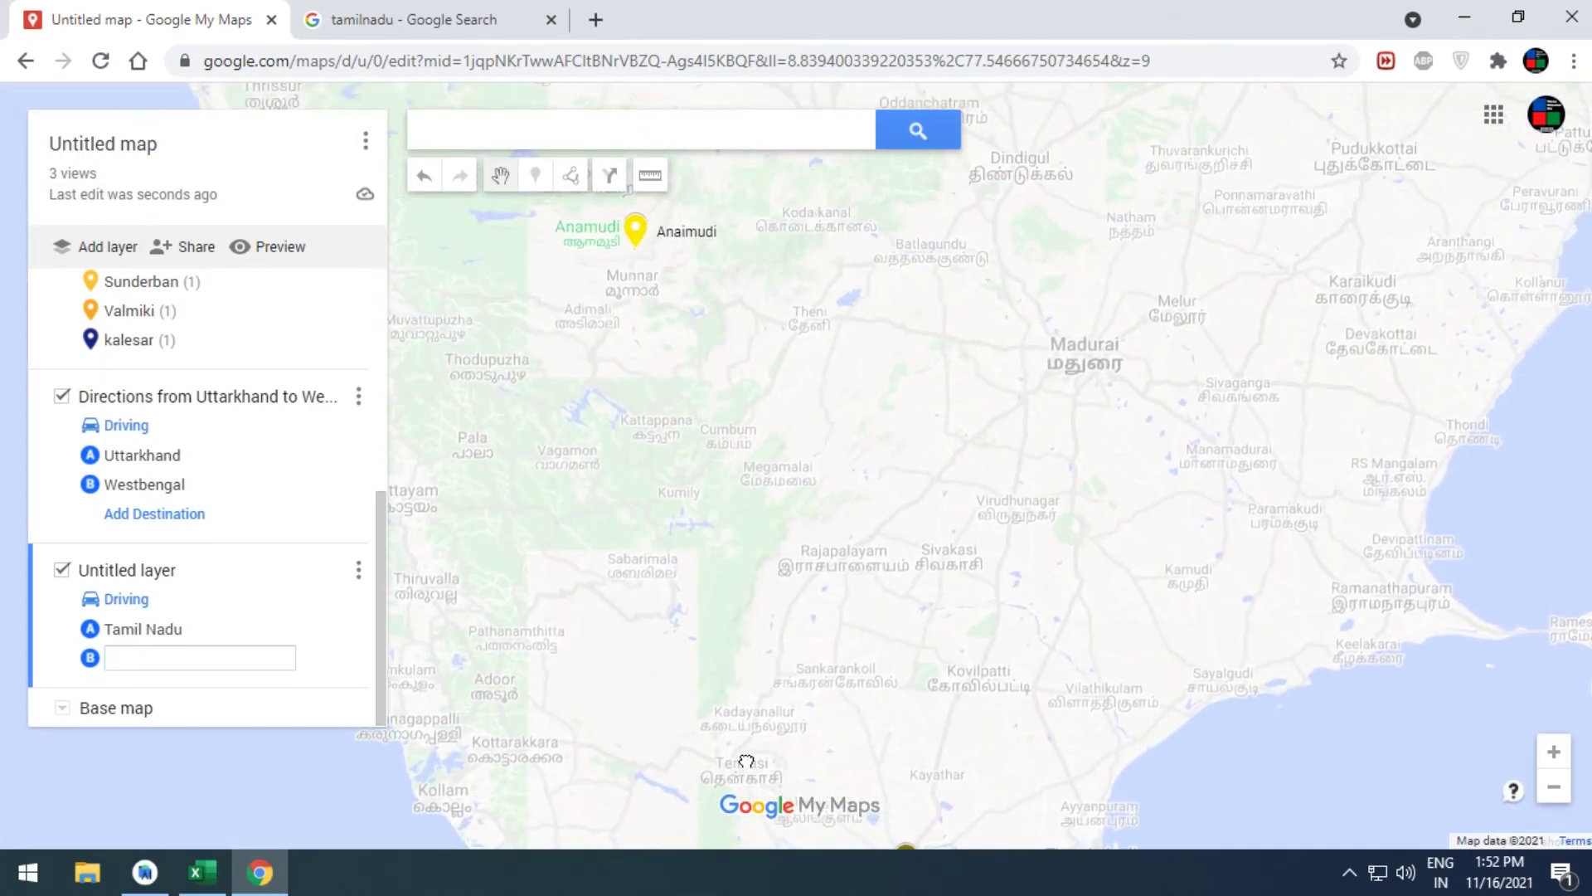
left_click_drag(637, 266, 830, 419)
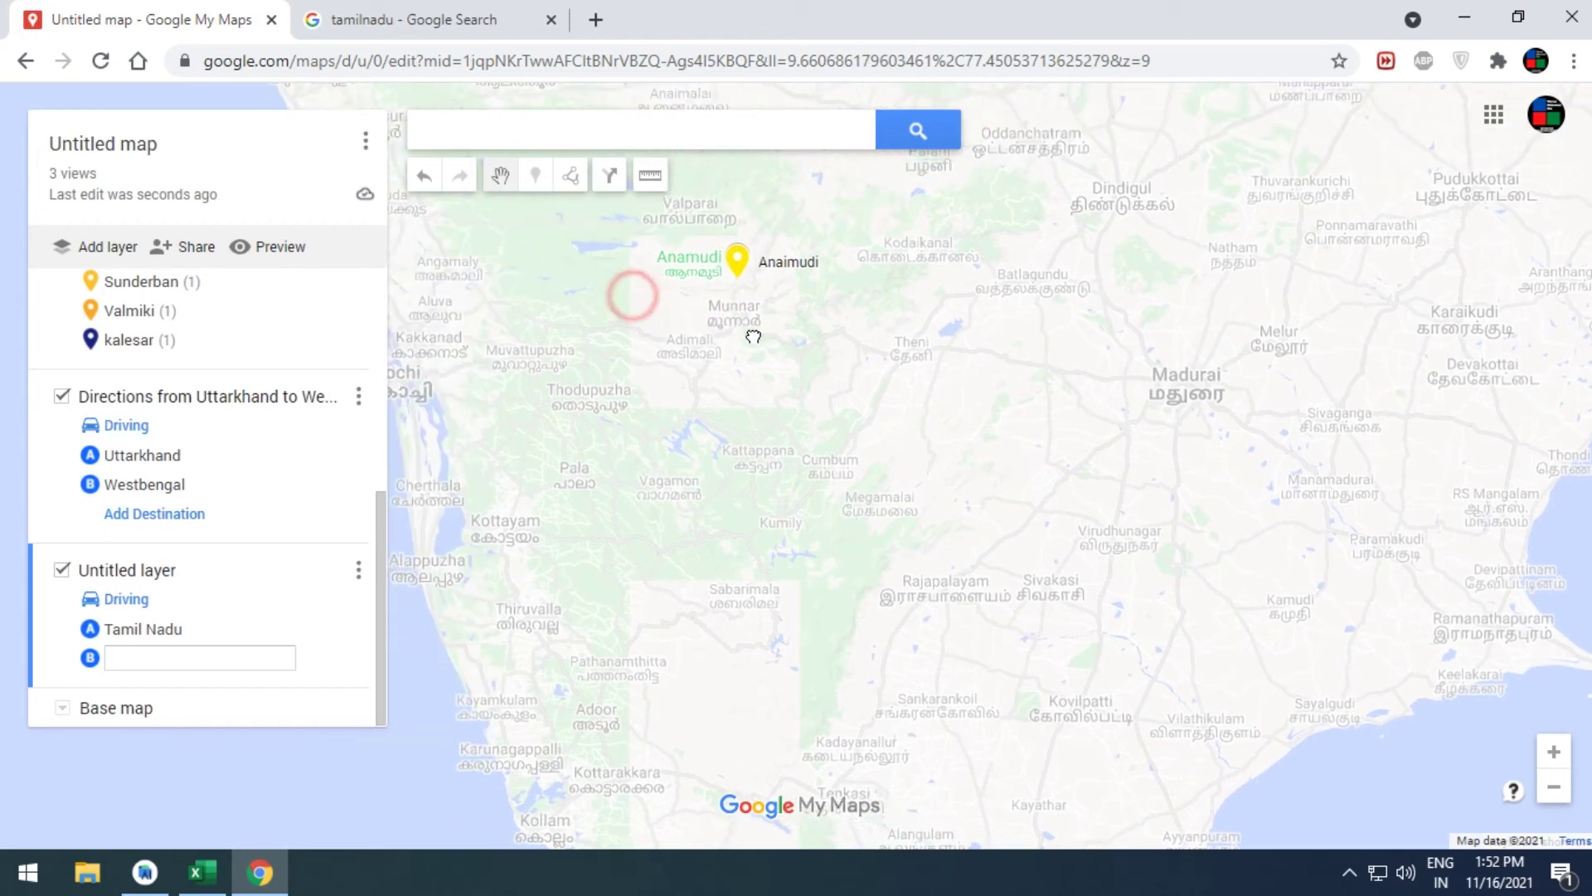
left_click(834, 352)
mouse_move(200, 630)
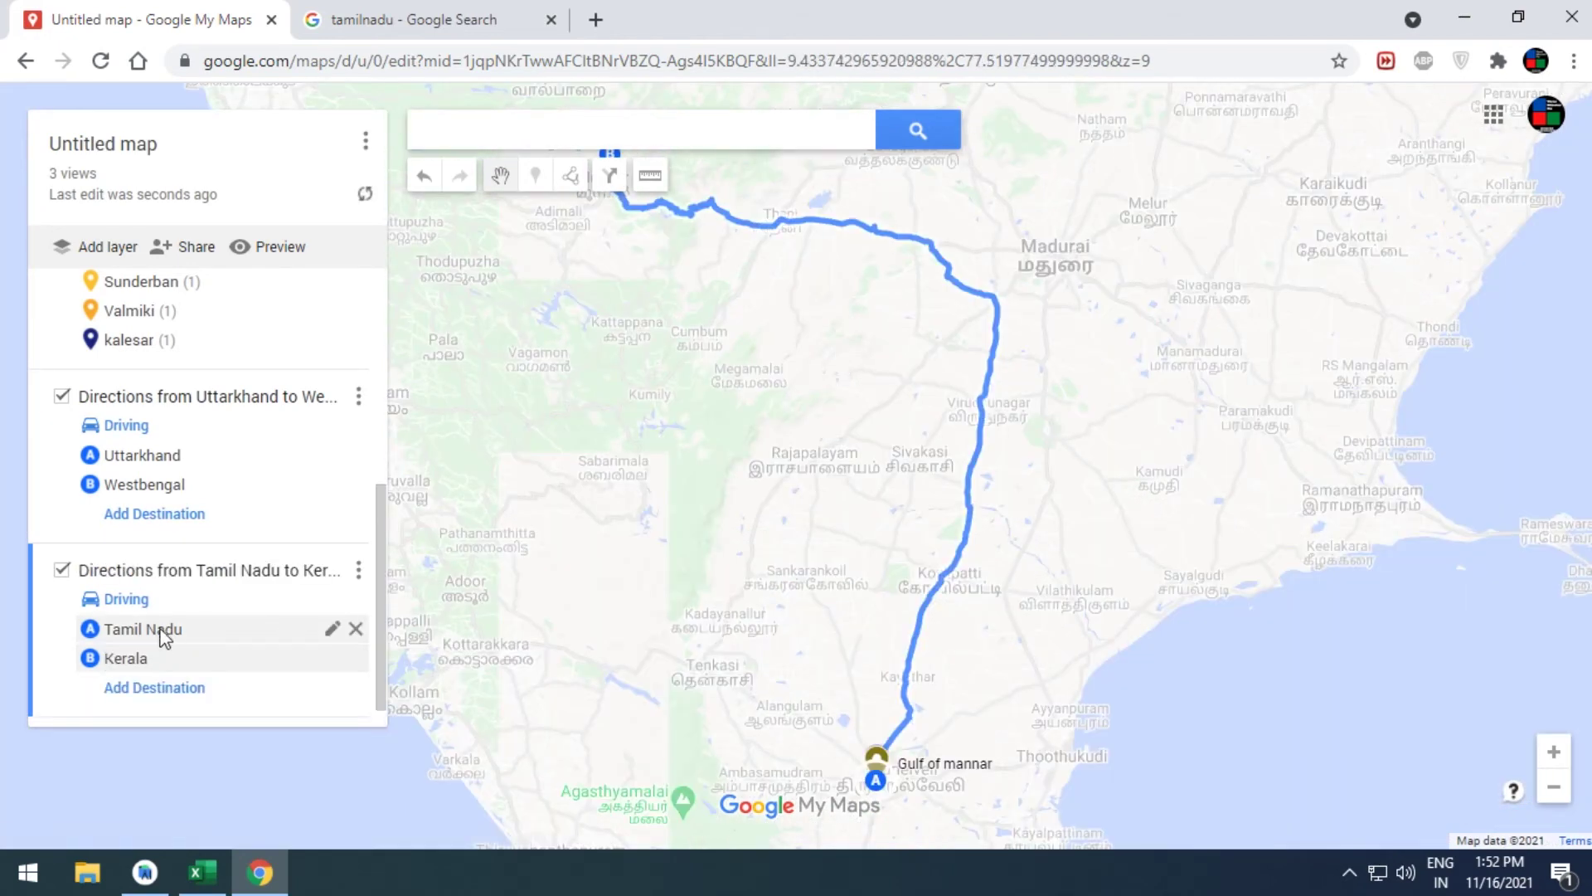
- Follow the new route past Munnar toward Theni and add a third stop C
left_click_drag(627, 331, 691, 562)
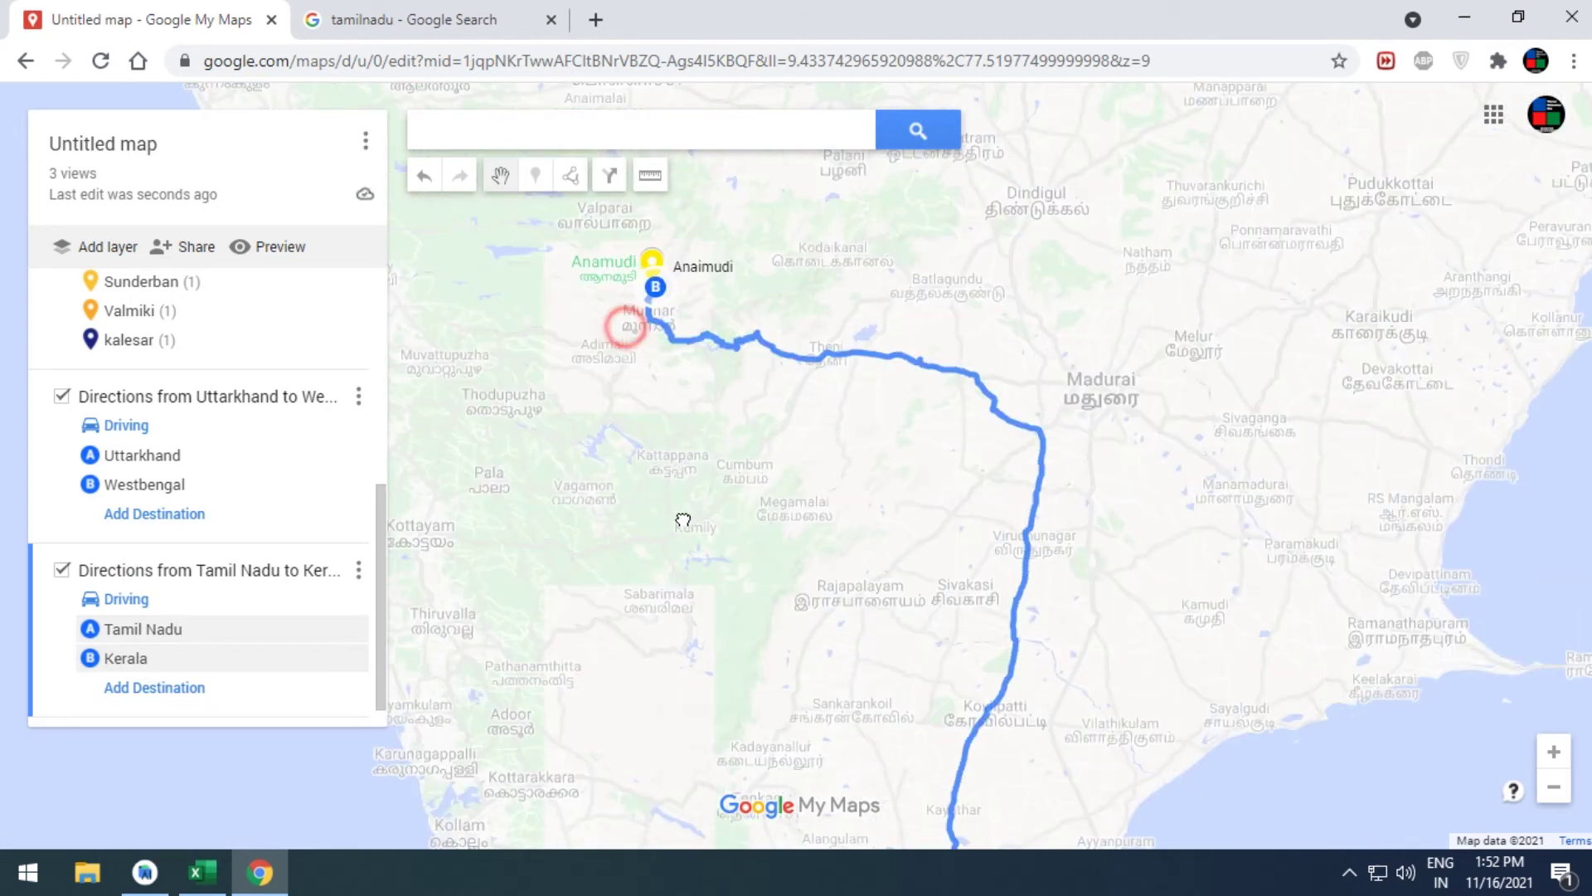
scroll(672, 411, "up", 3)
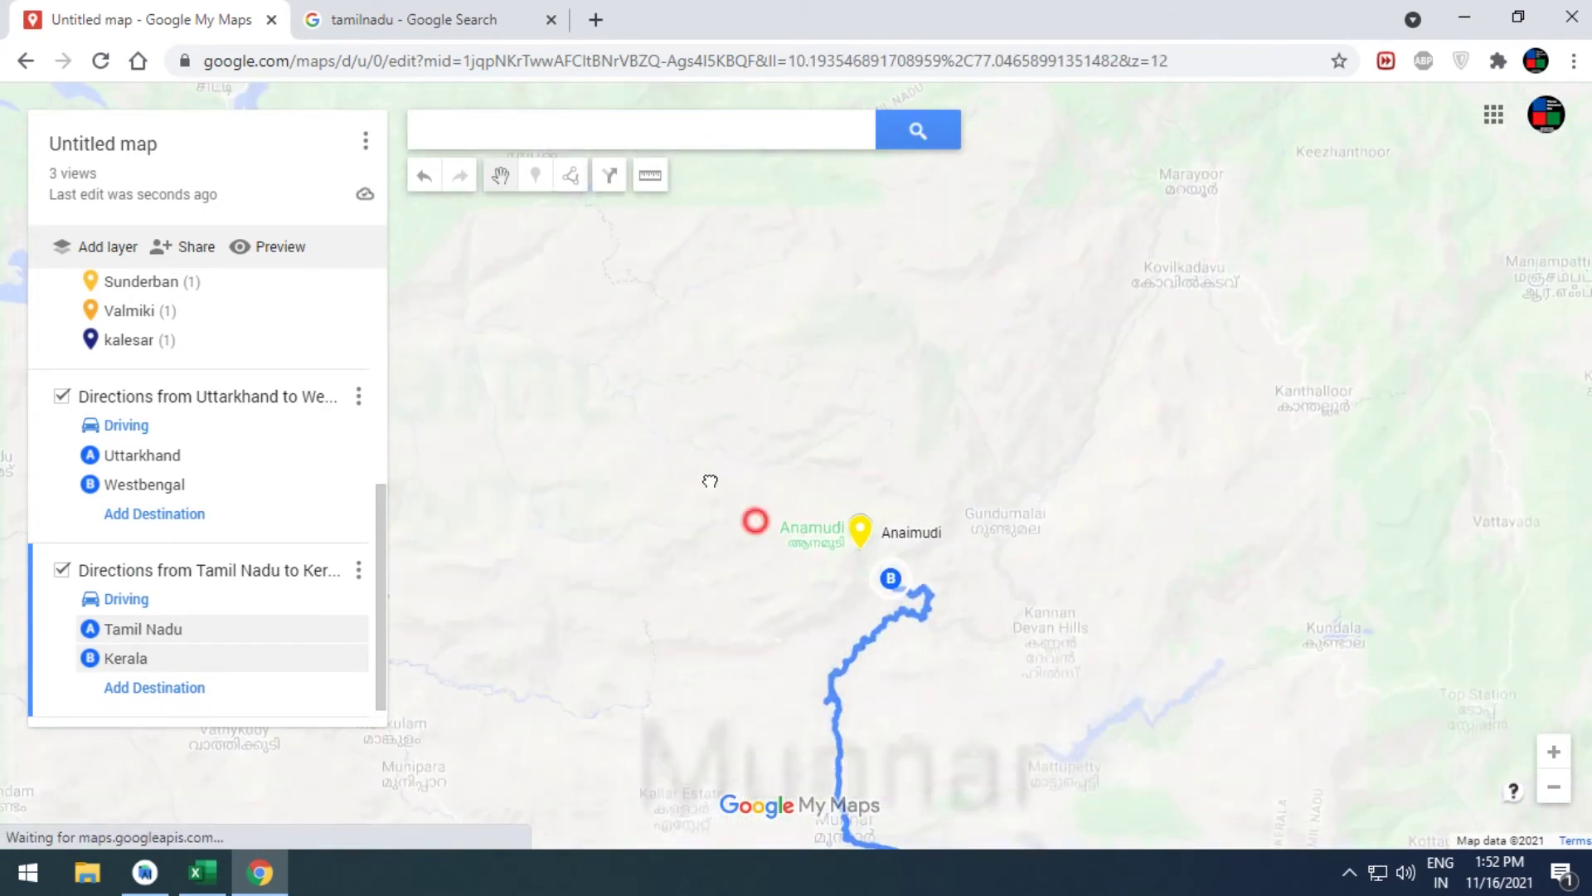
left_click_drag(751, 605, 718, 544)
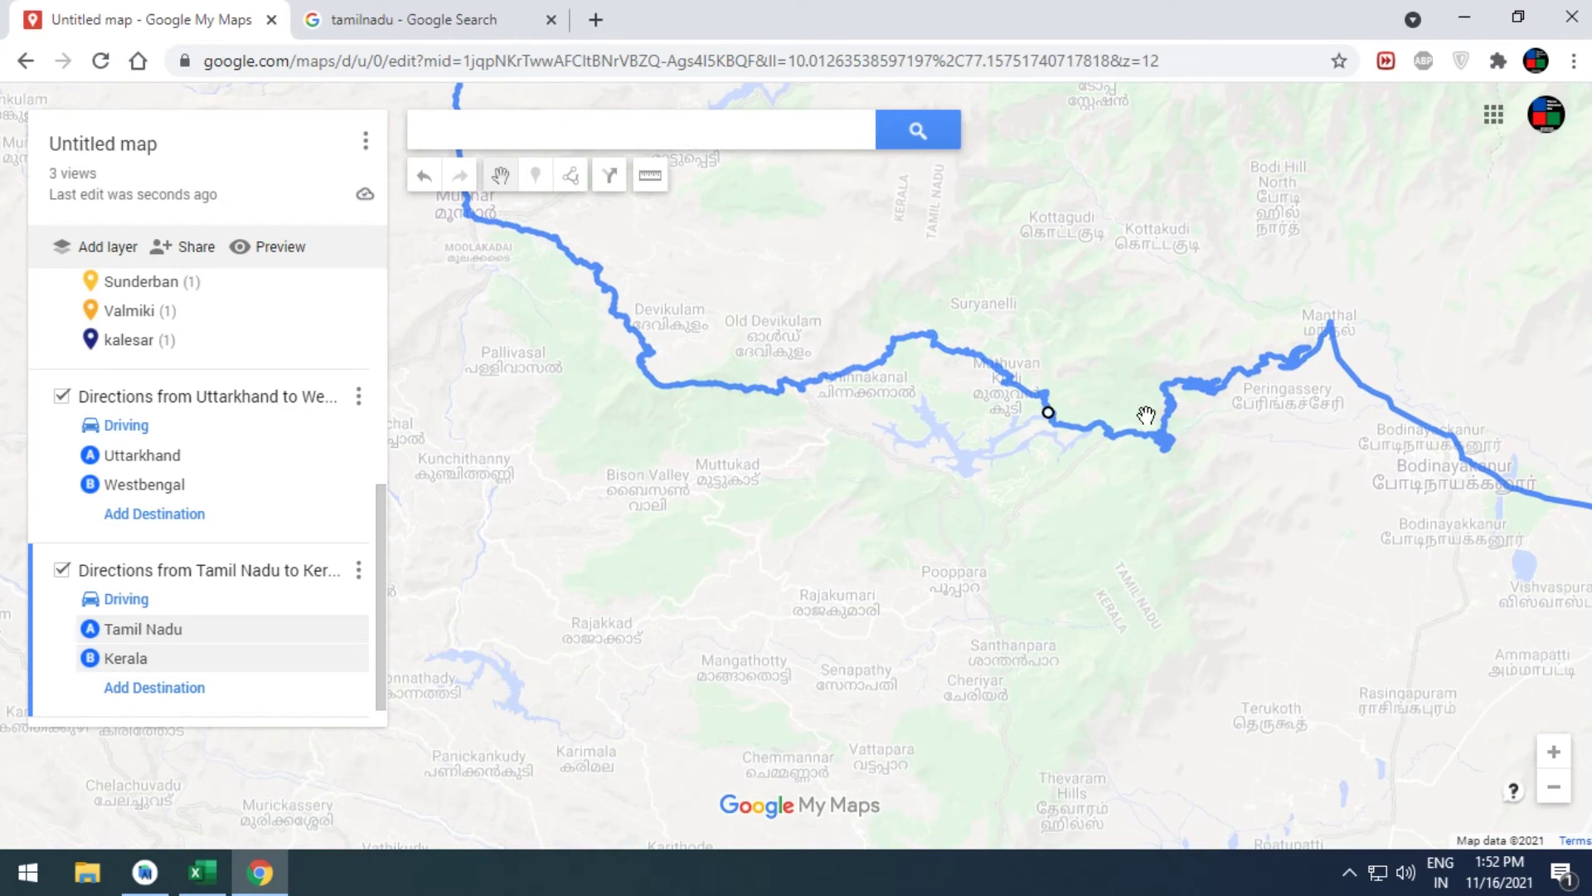
mouse_move(1294, 462)
left_mouse_down()
mouse_move(728, 380)
mouse_move(686, 337)
left_mouse_up()
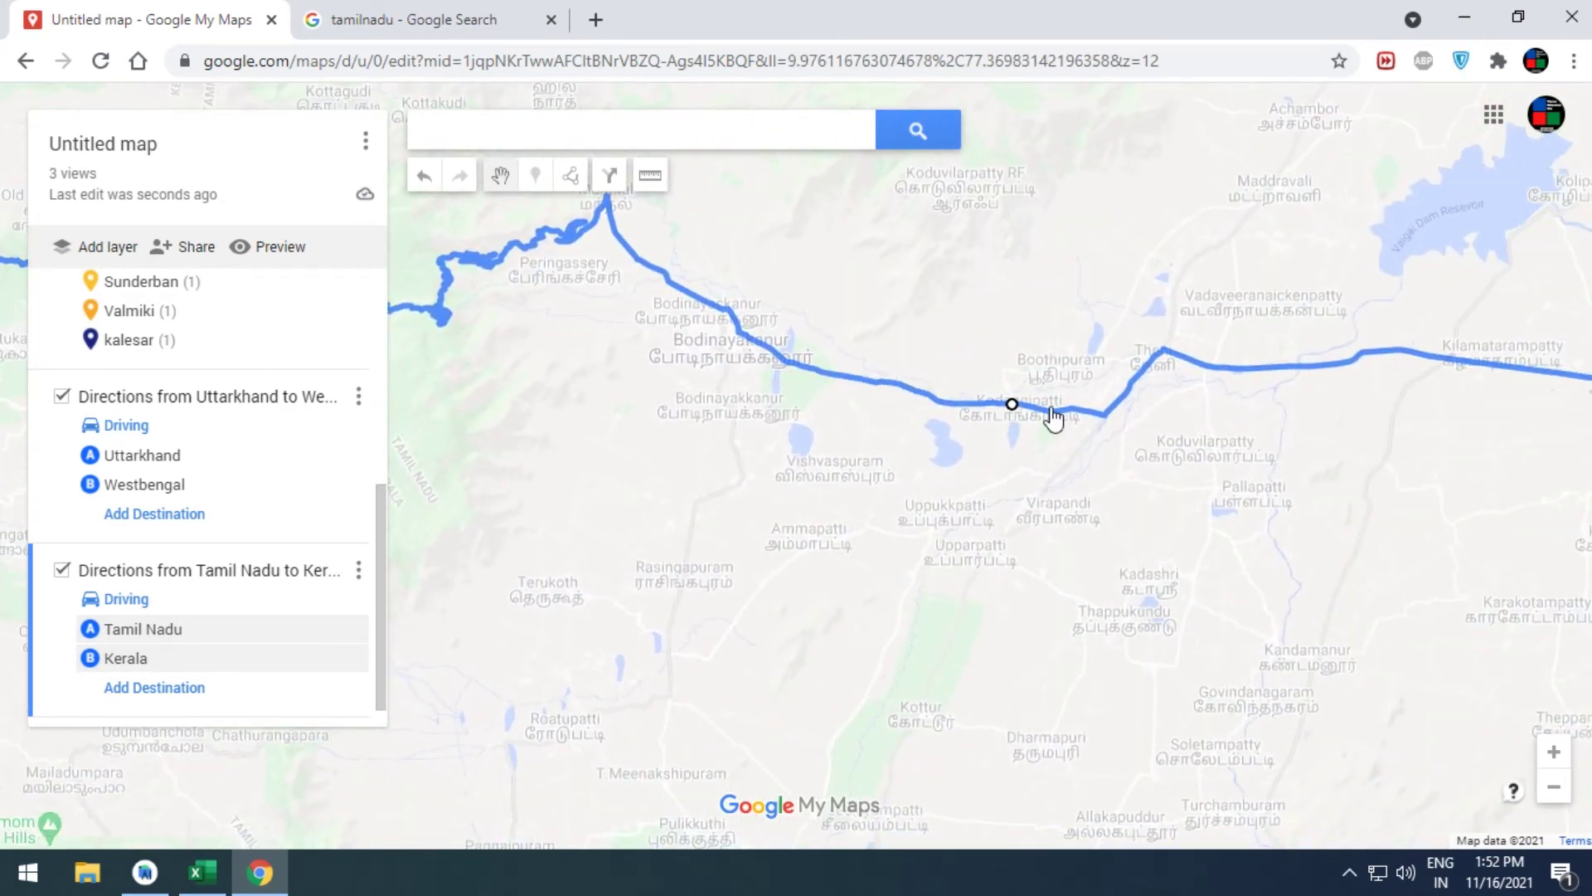
left_click(154, 687)
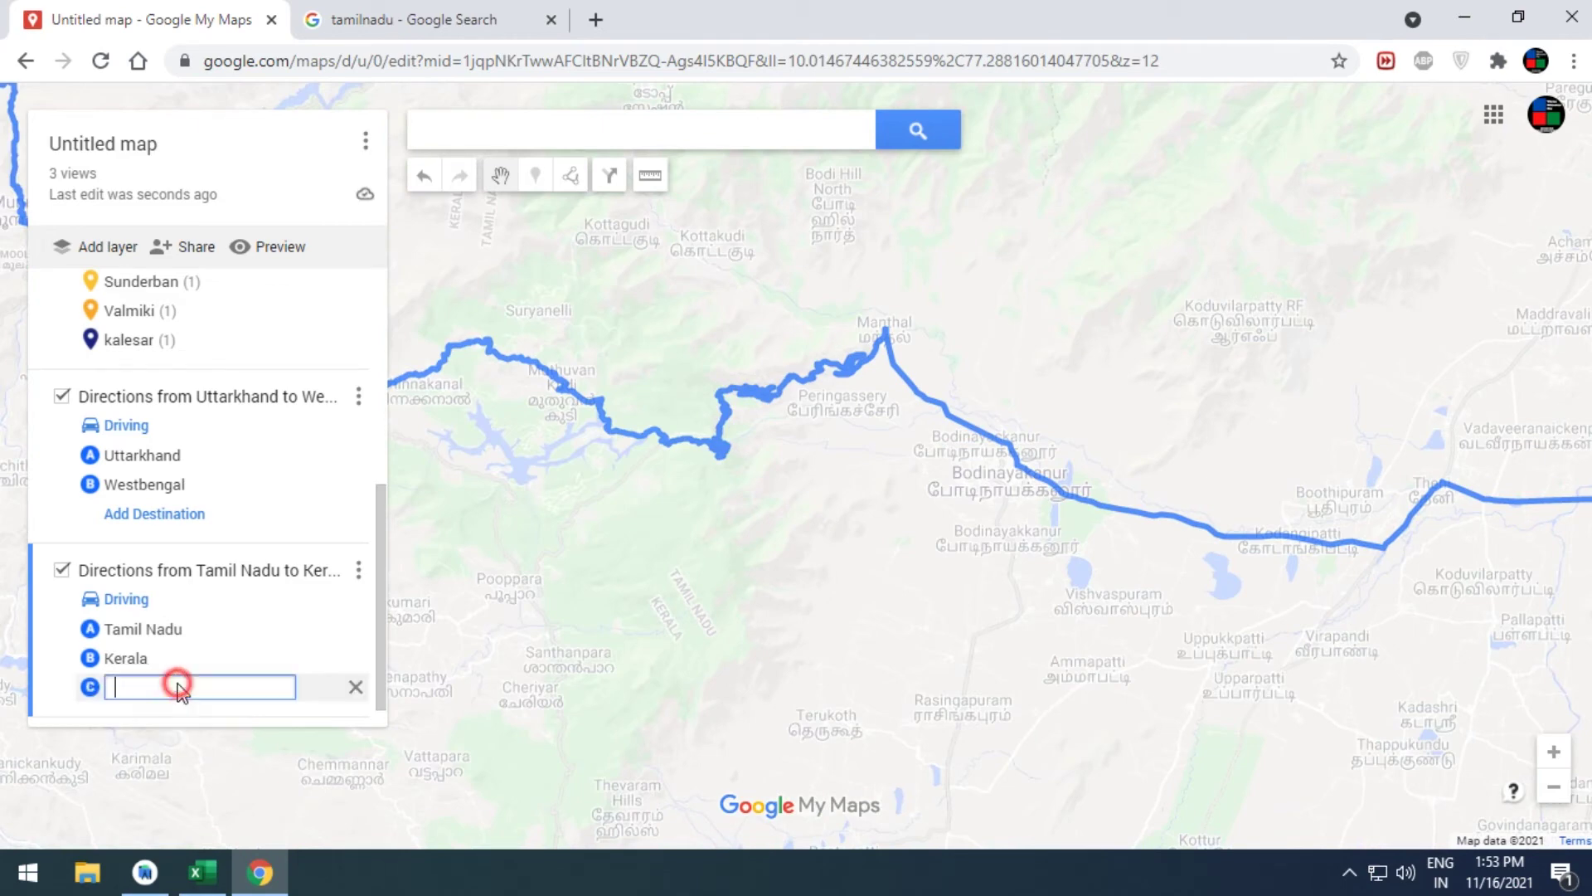
- Drag the route's third leg past Palani and Coimbatore to end at the Bandipur marker
left_click_drag(696, 540, 1034, 605)
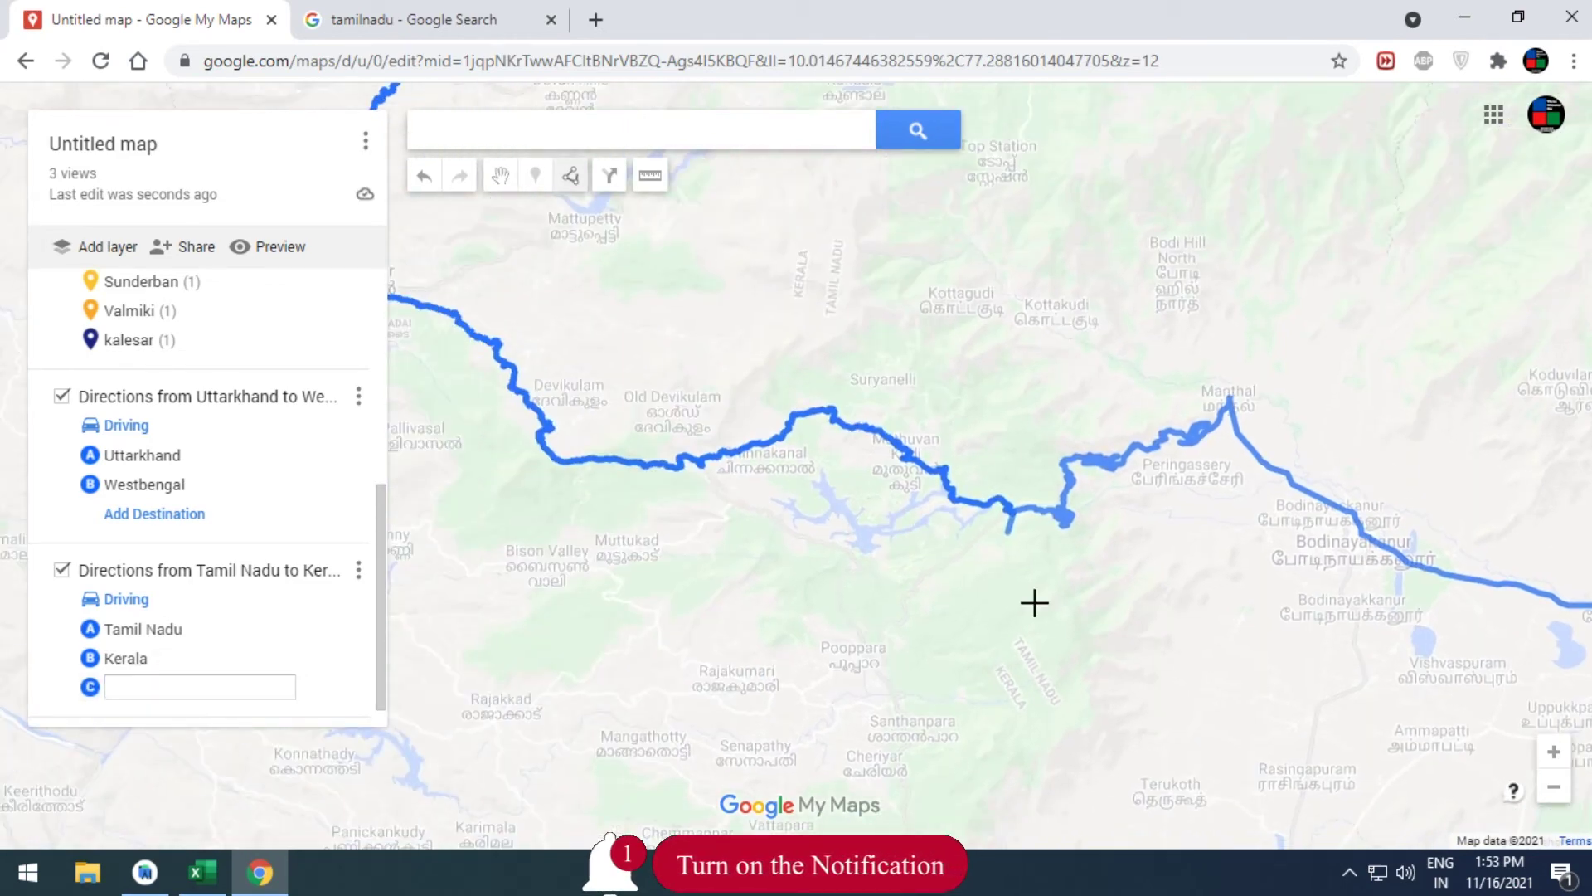
scroll(562, 323, "down", 2)
scroll(718, 310, "down", 2)
left_click_drag(700, 262, 705, 389)
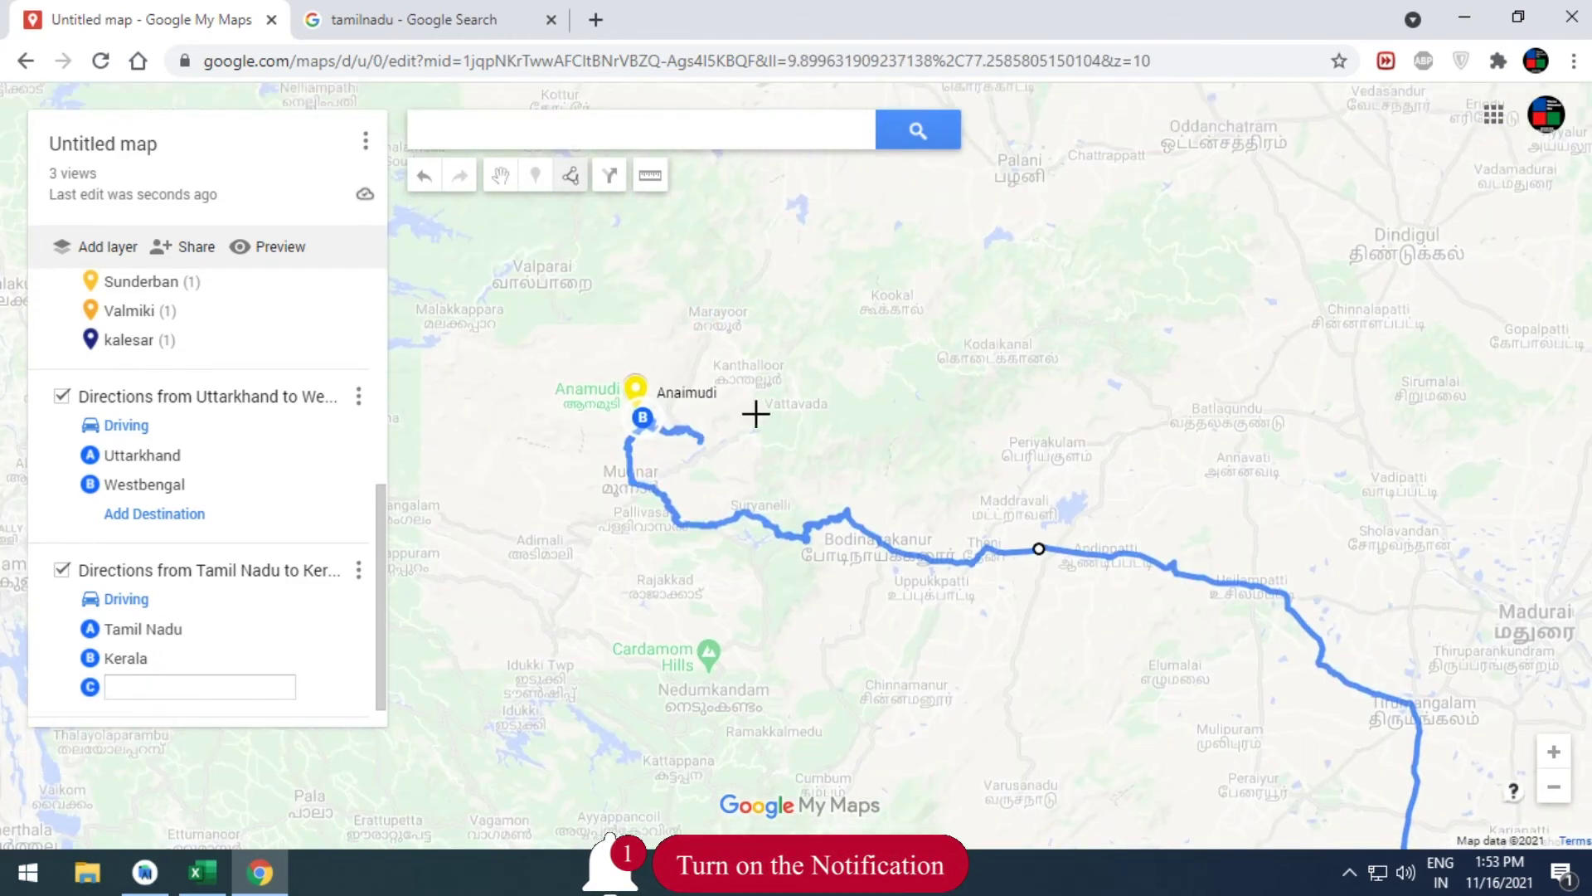
mouse_move(946, 305)
left_mouse_down()
mouse_move(895, 419)
mouse_move(824, 480)
mouse_move(655, 526)
left_mouse_up()
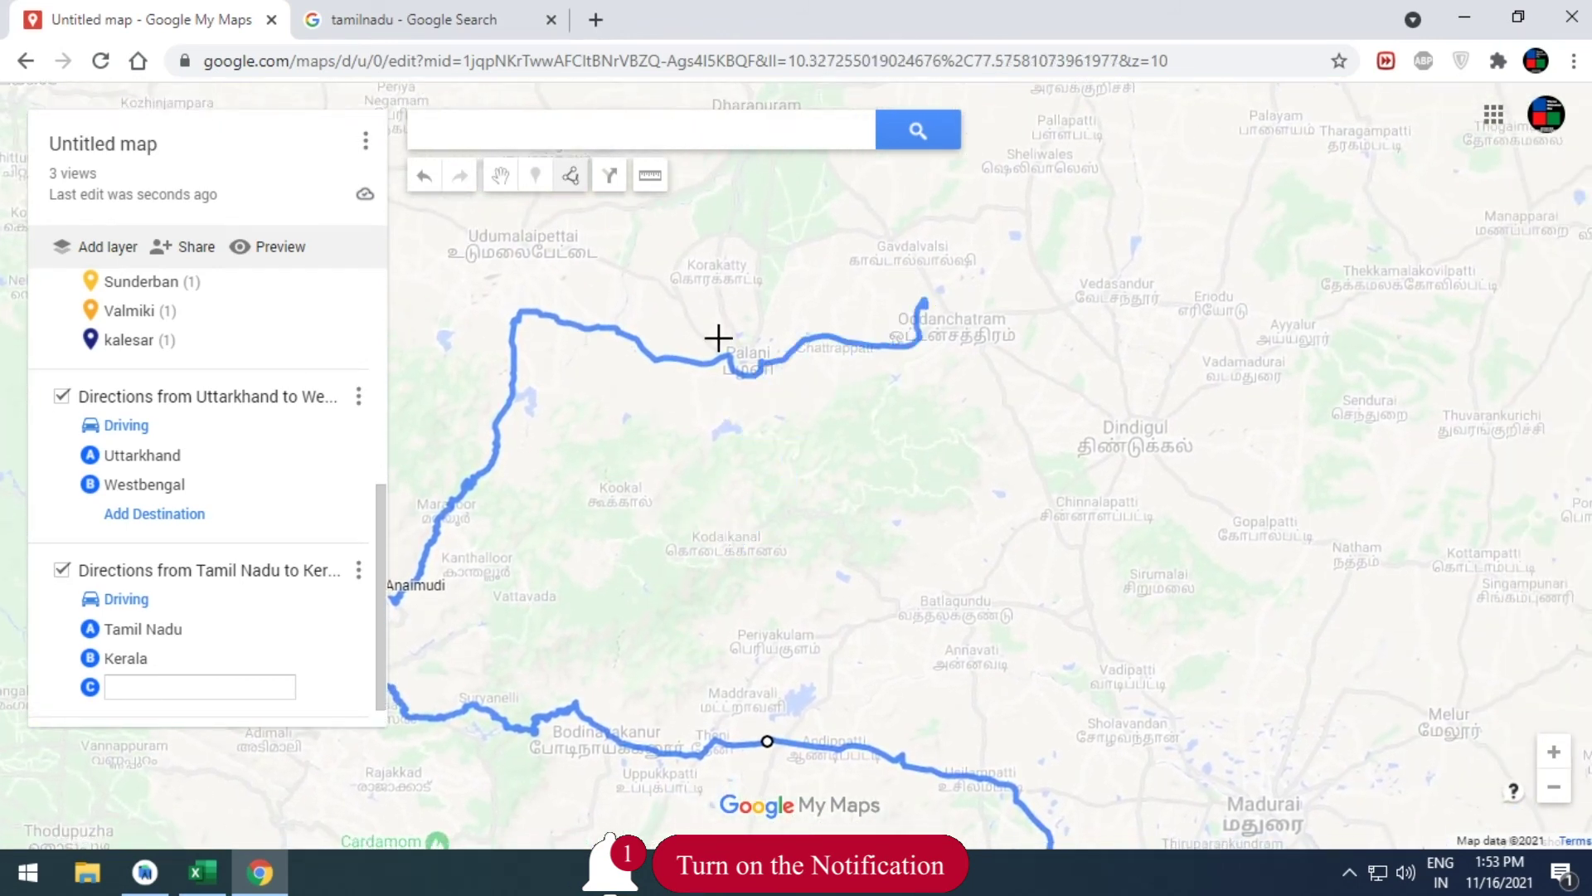
scroll(704, 471, "down", 2)
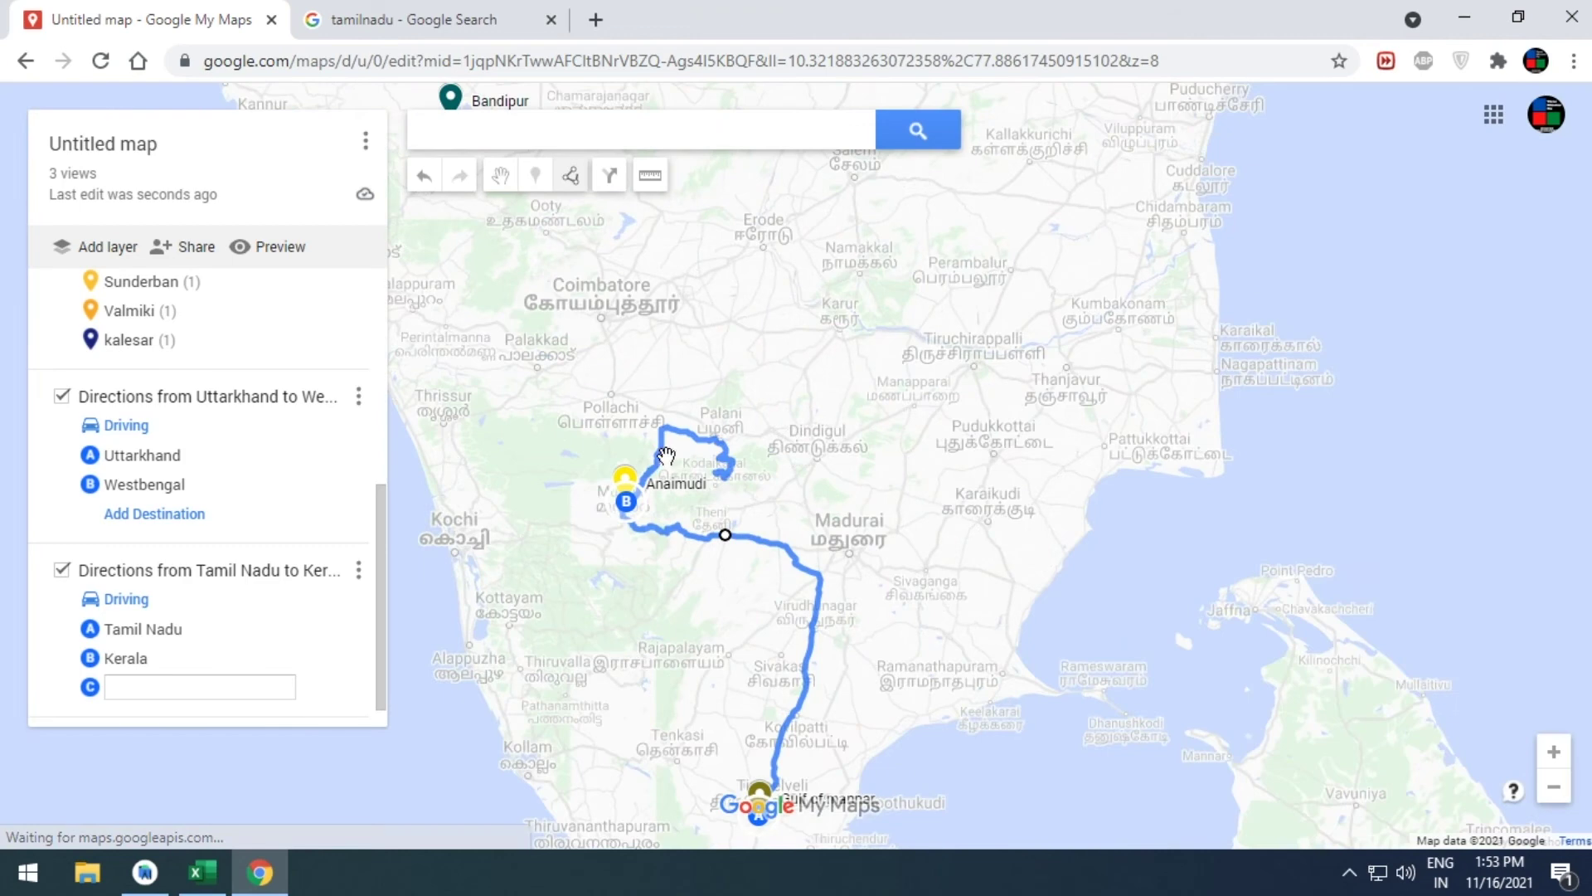
scroll(721, 440, "down", 2)
left_click_drag(701, 498, 635, 352)
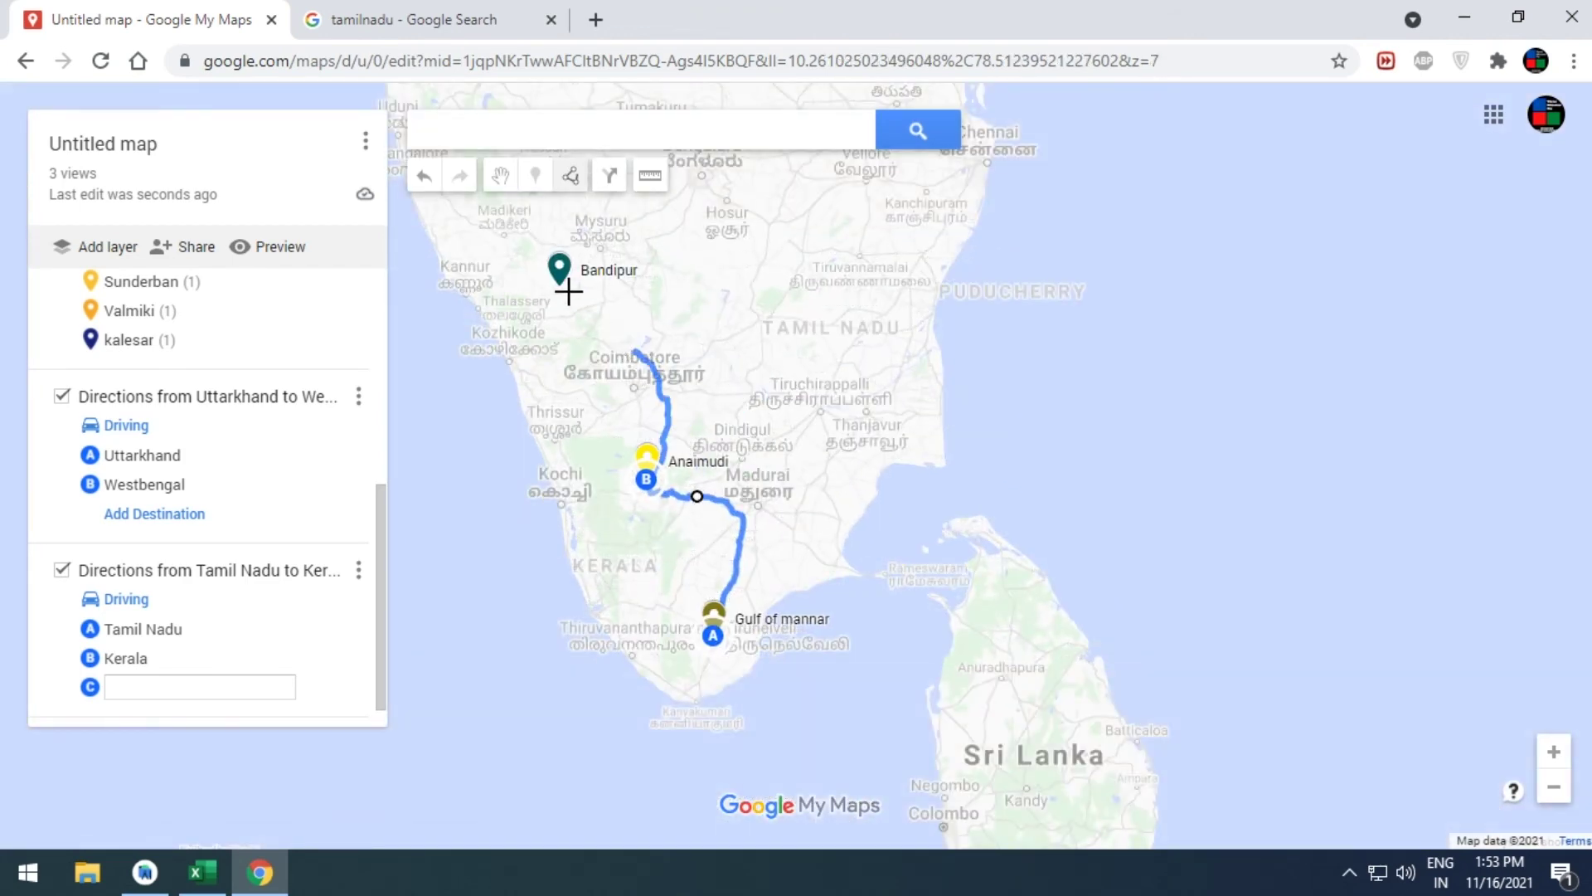
left_click_drag(569, 291, 573, 290)
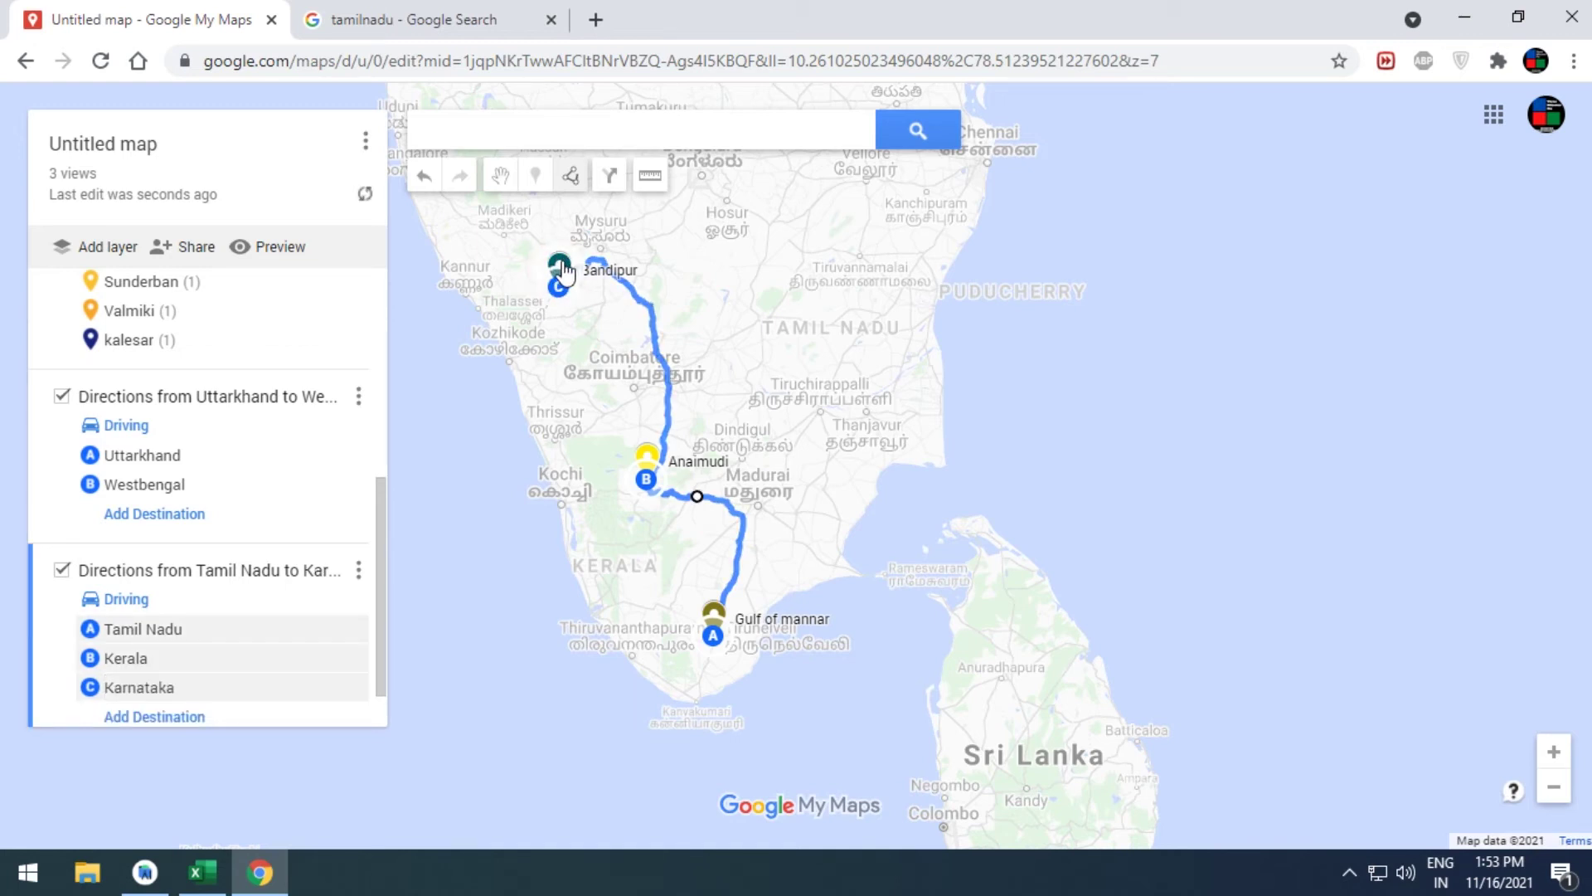
- Check the Bandipur park's details, then start a distance measurement from Bandipur
left_click(560, 269)
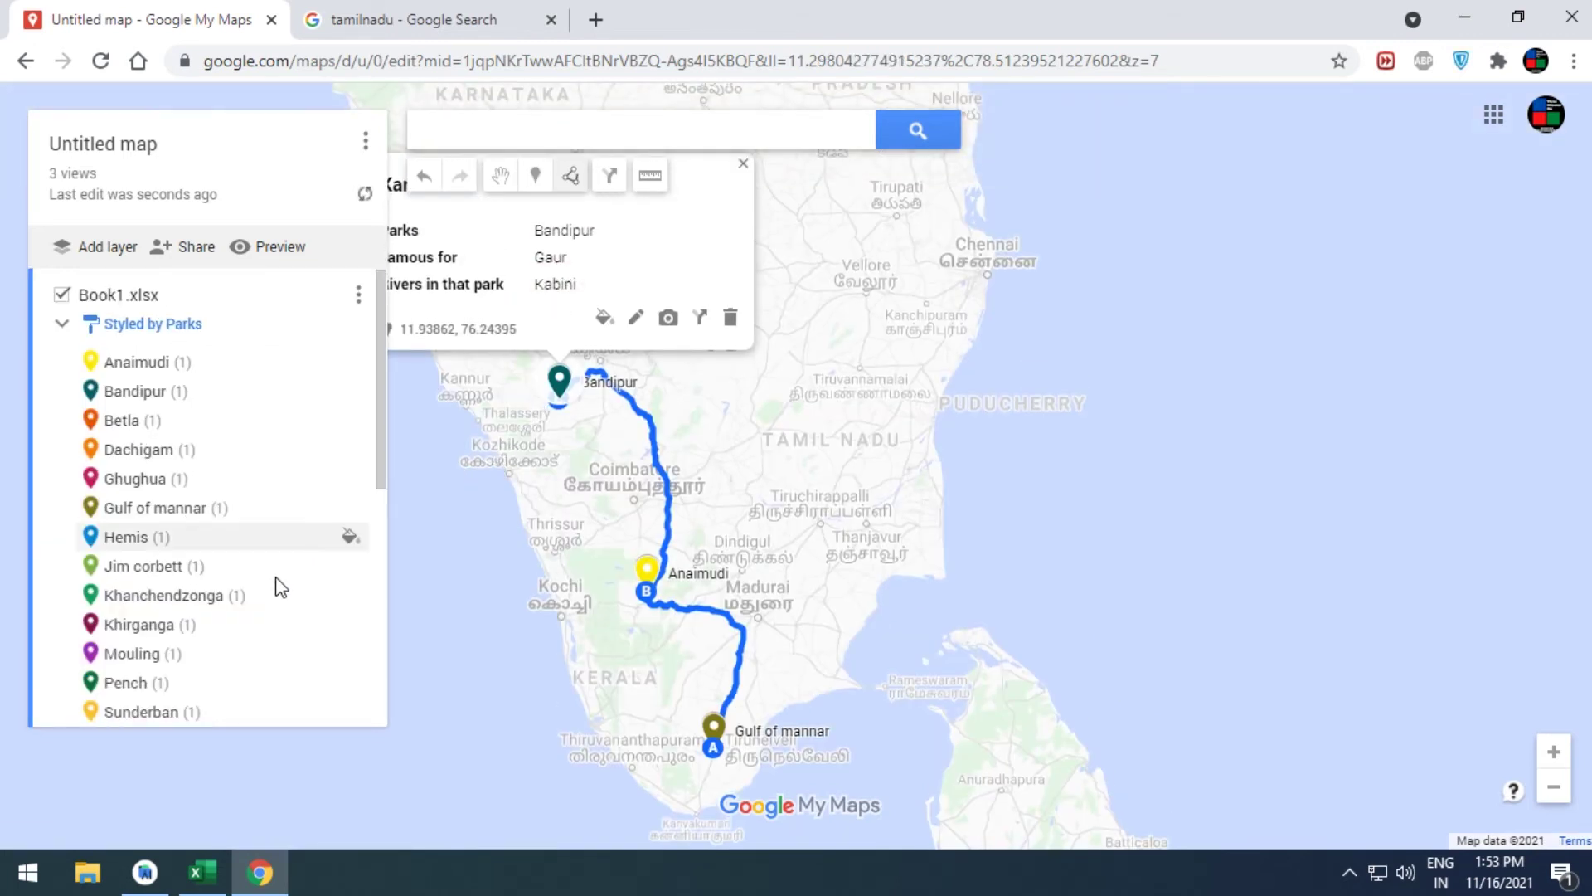
scroll(278, 581, "down", 5)
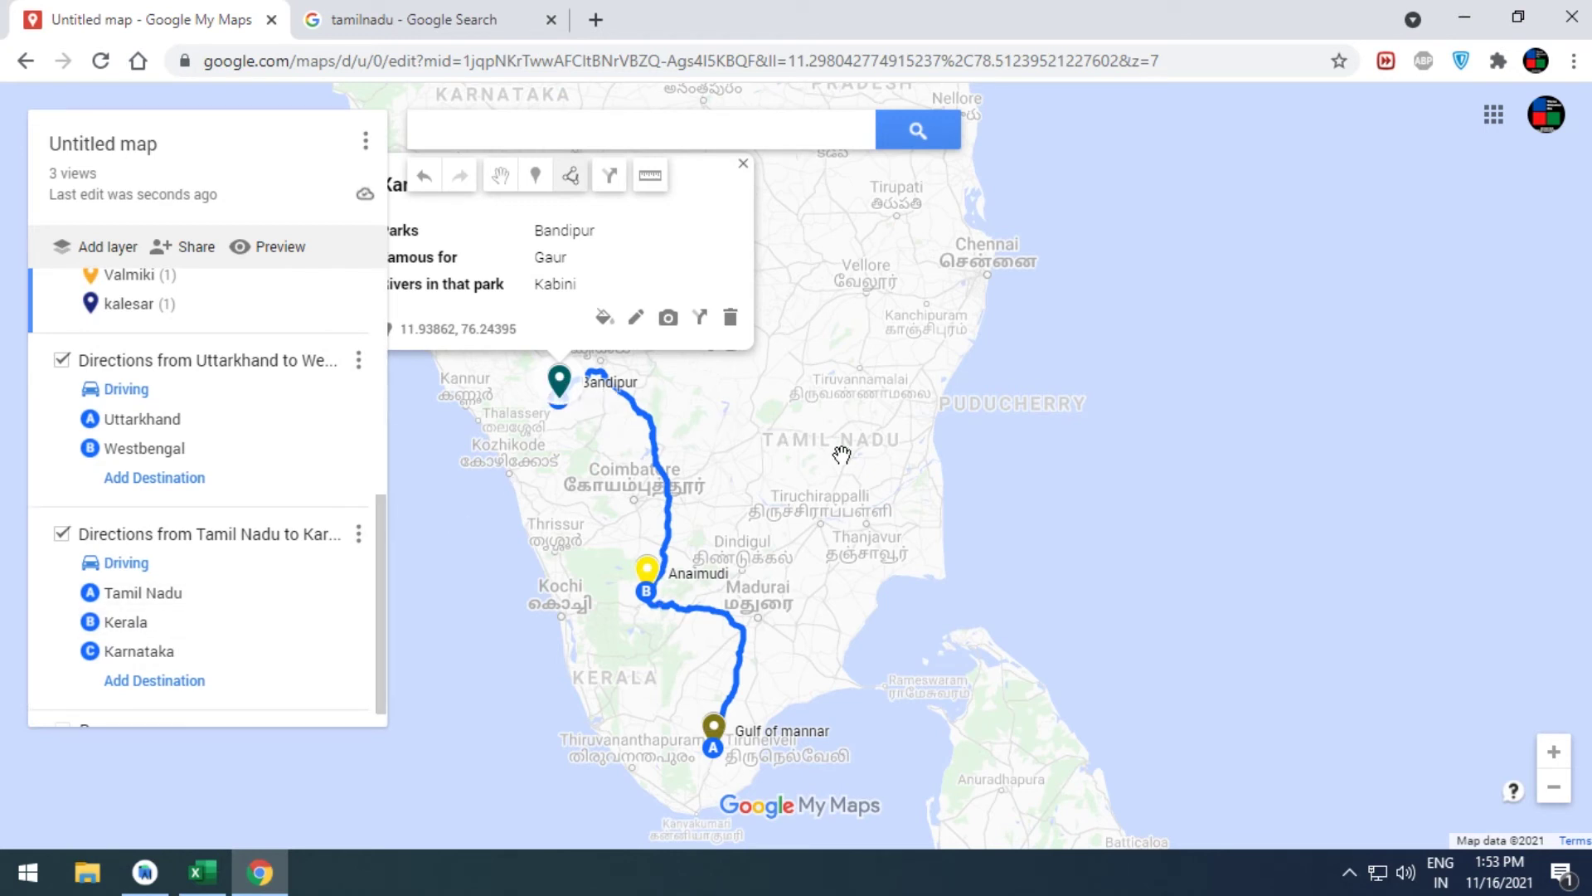
left_click(1032, 439)
scroll(843, 356, "down", 2)
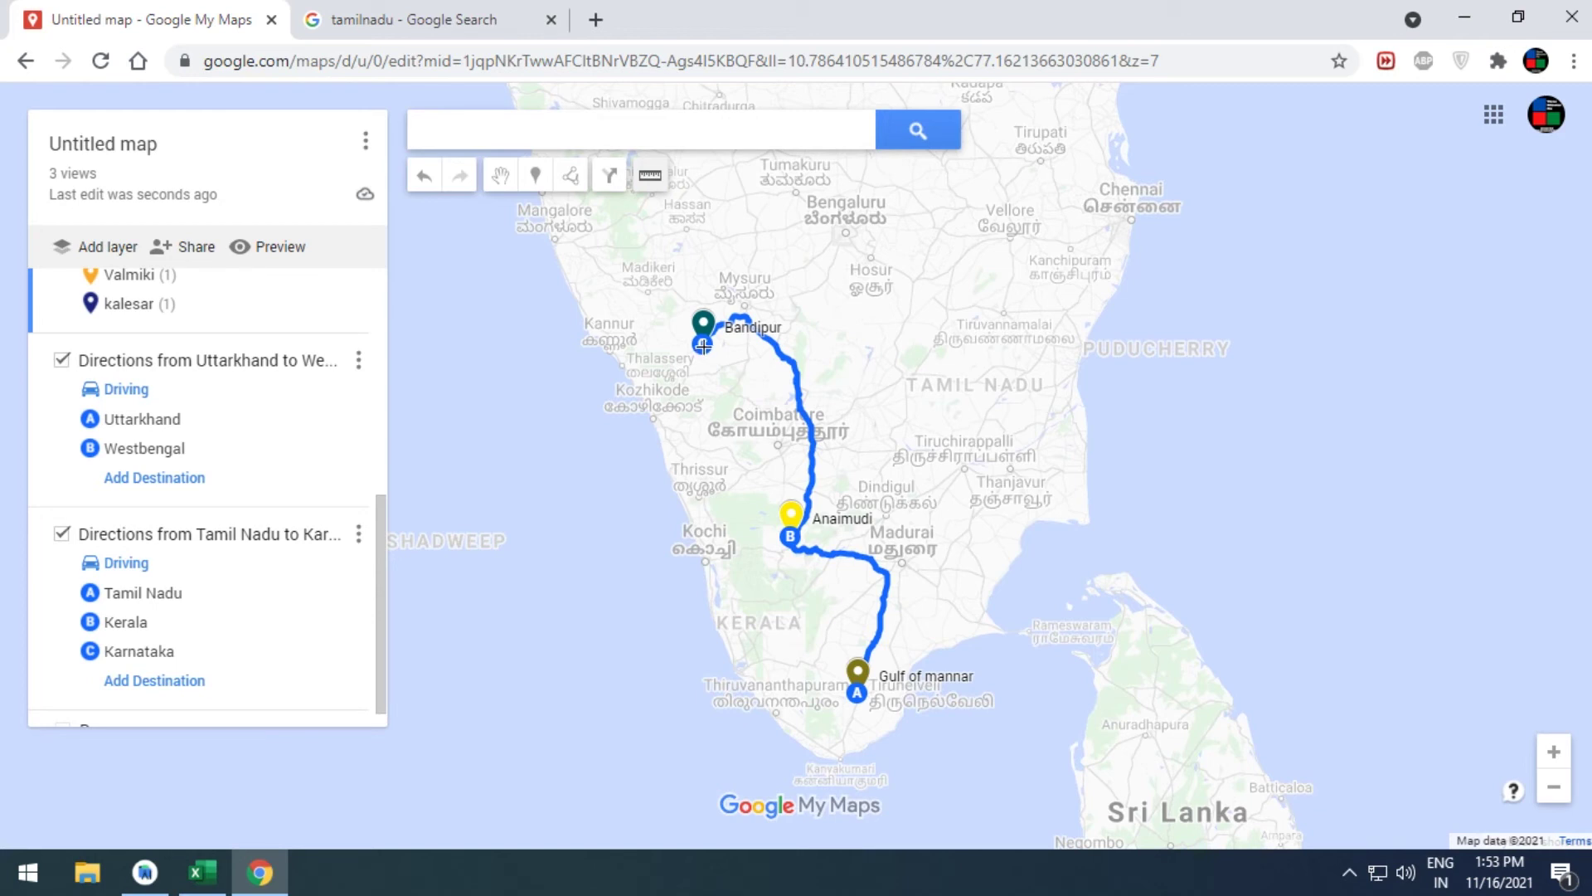
left_click(705, 348)
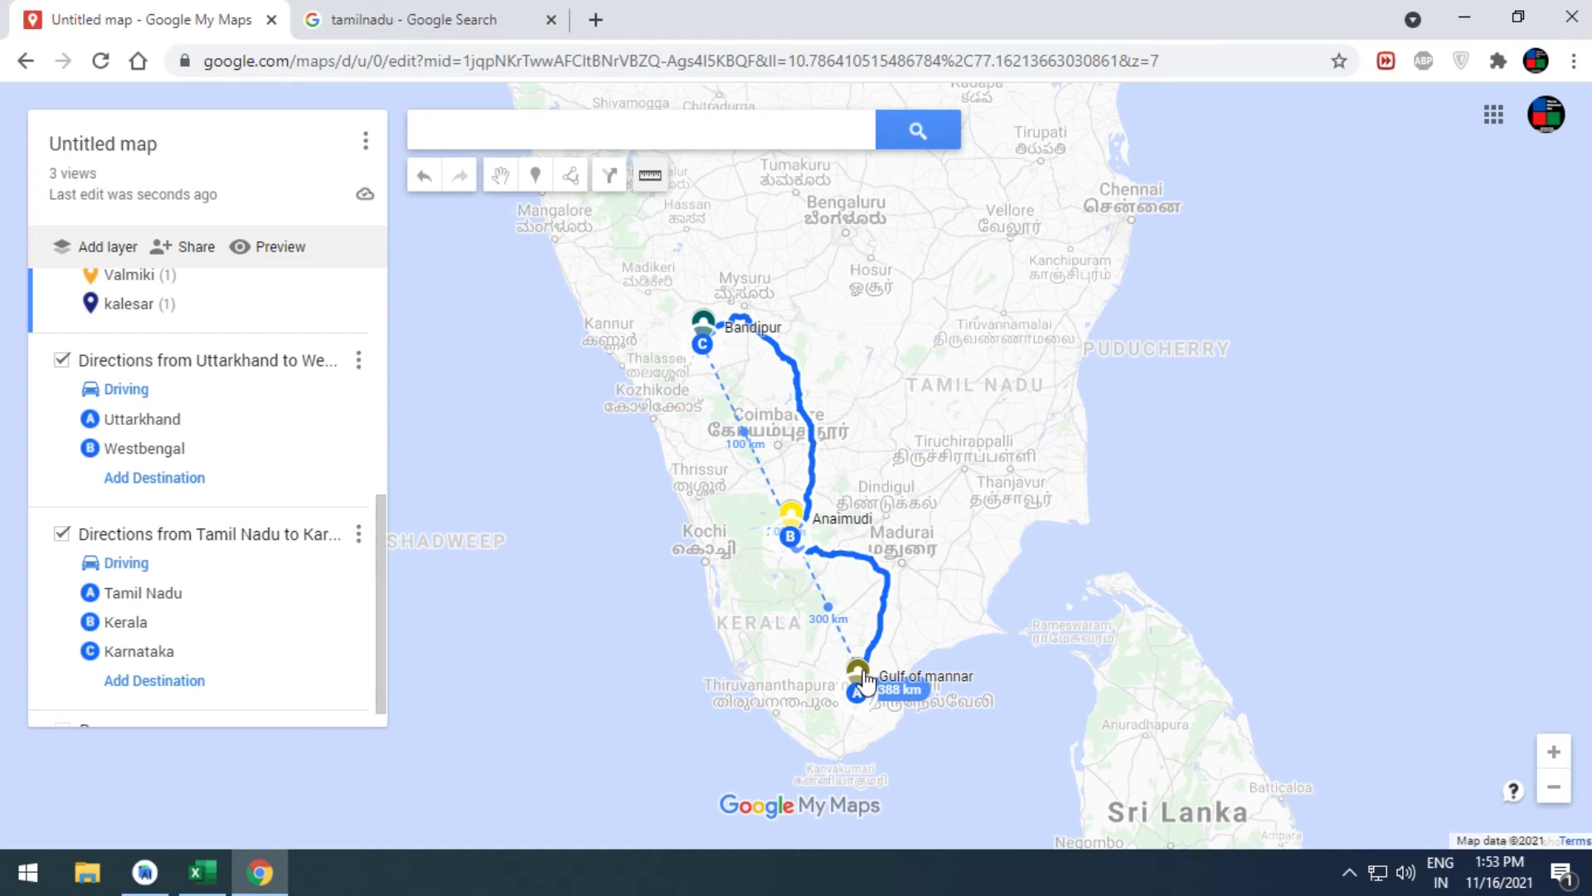
- Clear the Bandipur distance measurement and select the Measure distances ruler again
key("Escape")
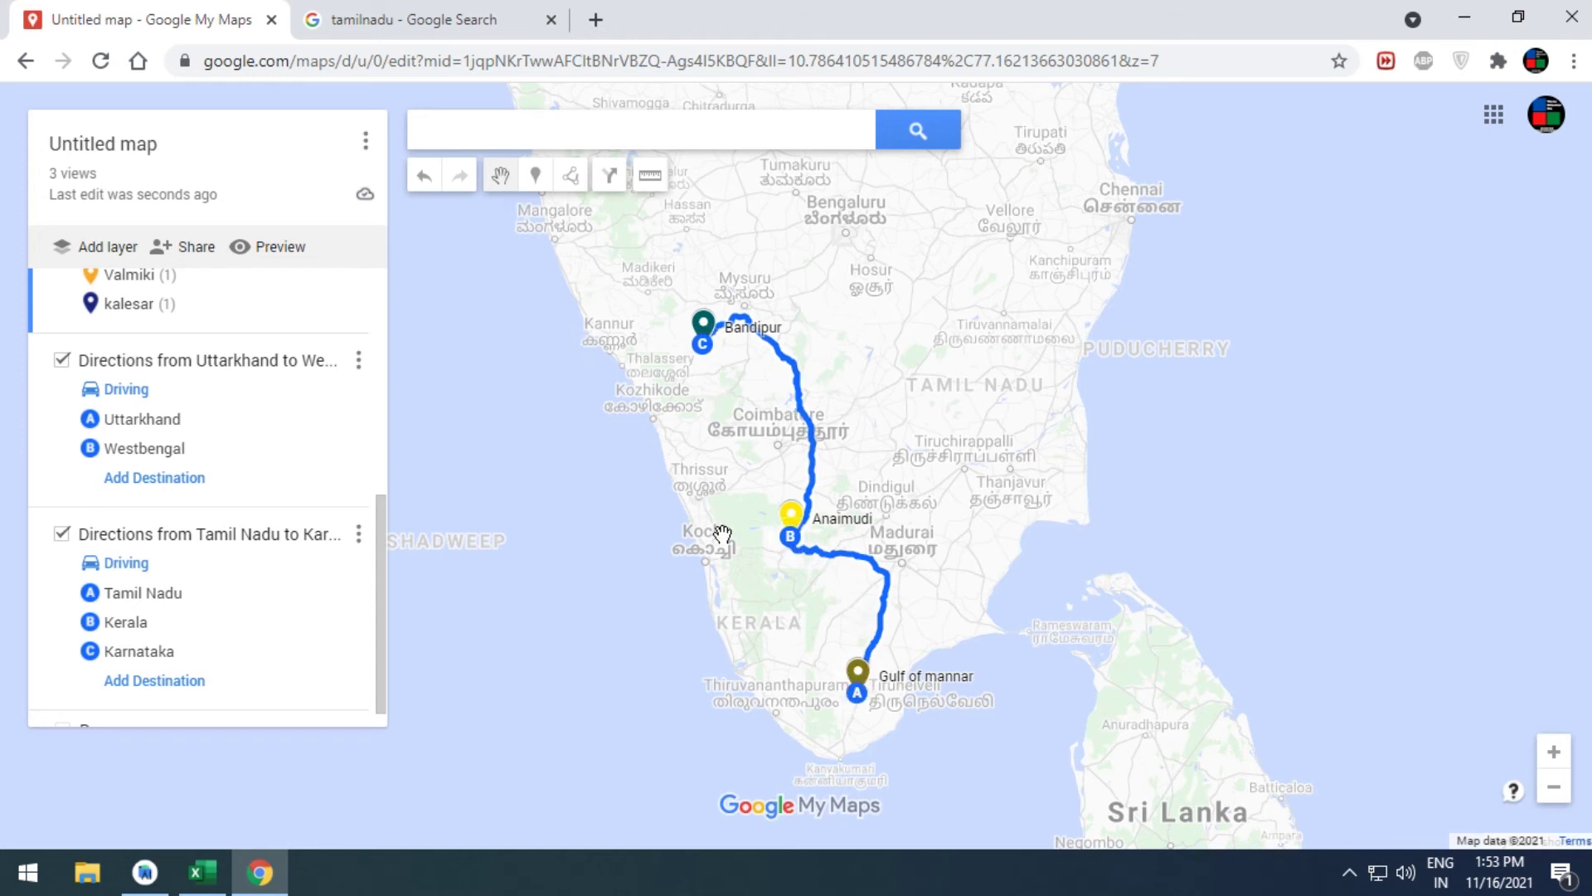
left_click(649, 177)
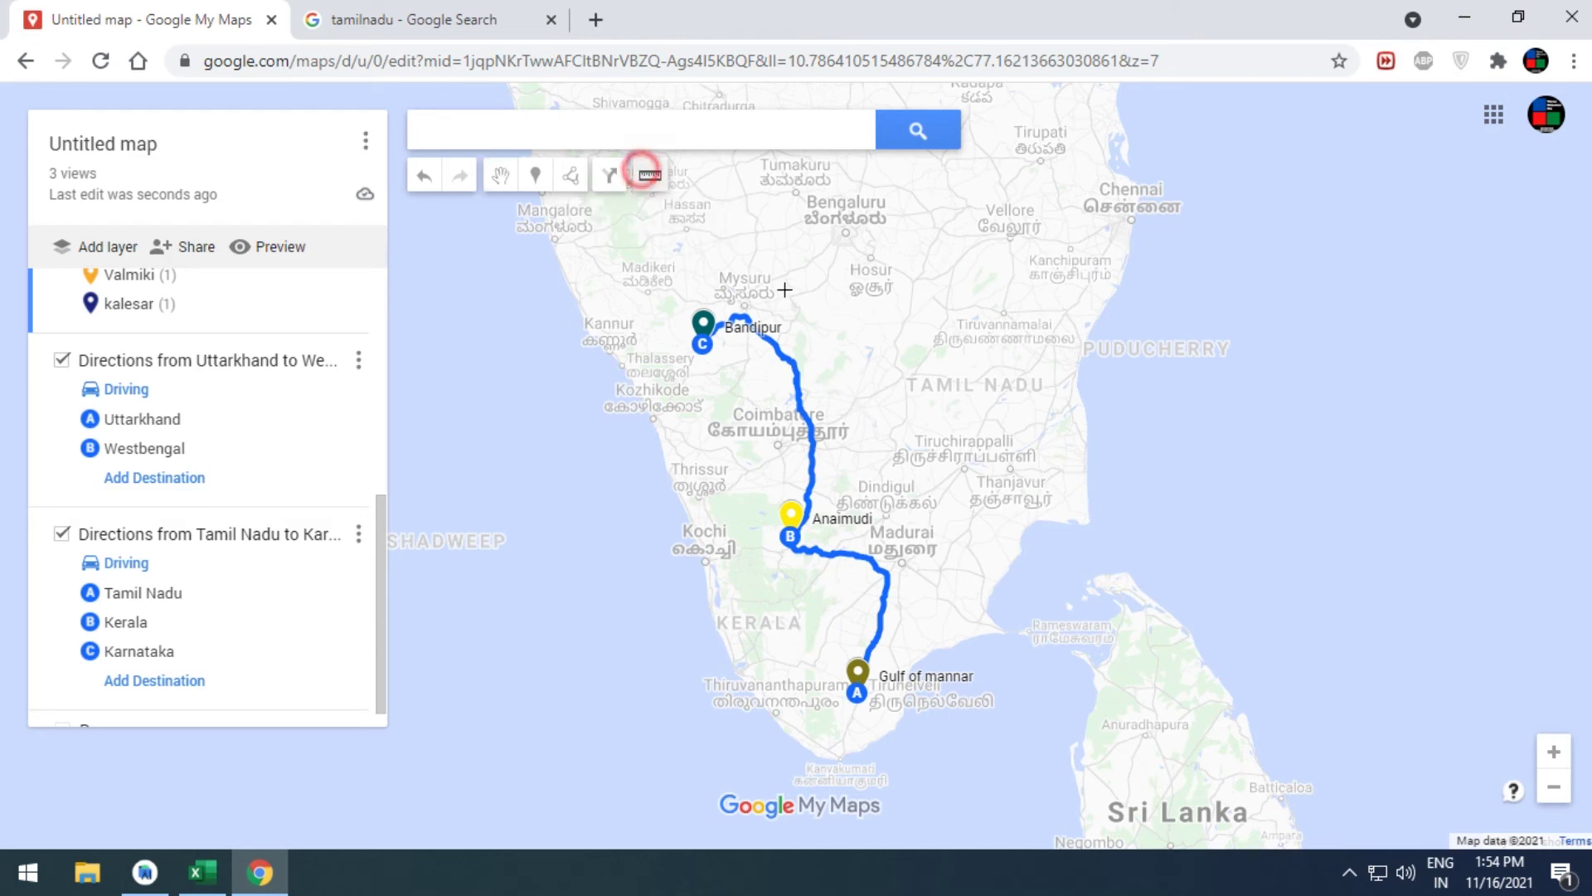
- Measure from Bandipur toward Gulf of mannar and glance at the Dachigam park's details
left_click(710, 322)
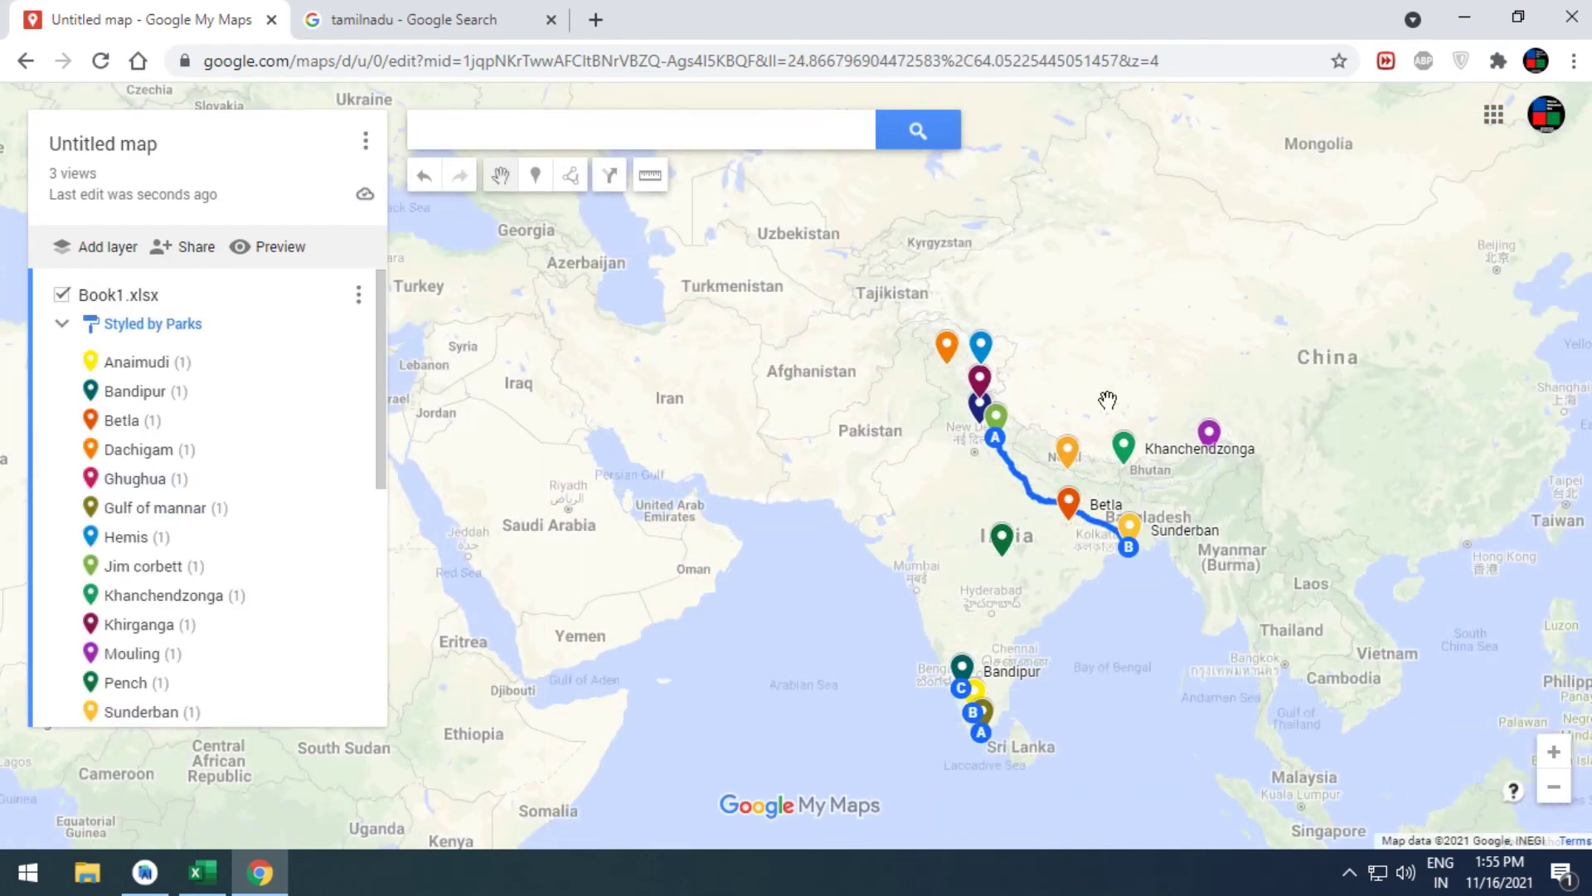
left_click(946, 355)
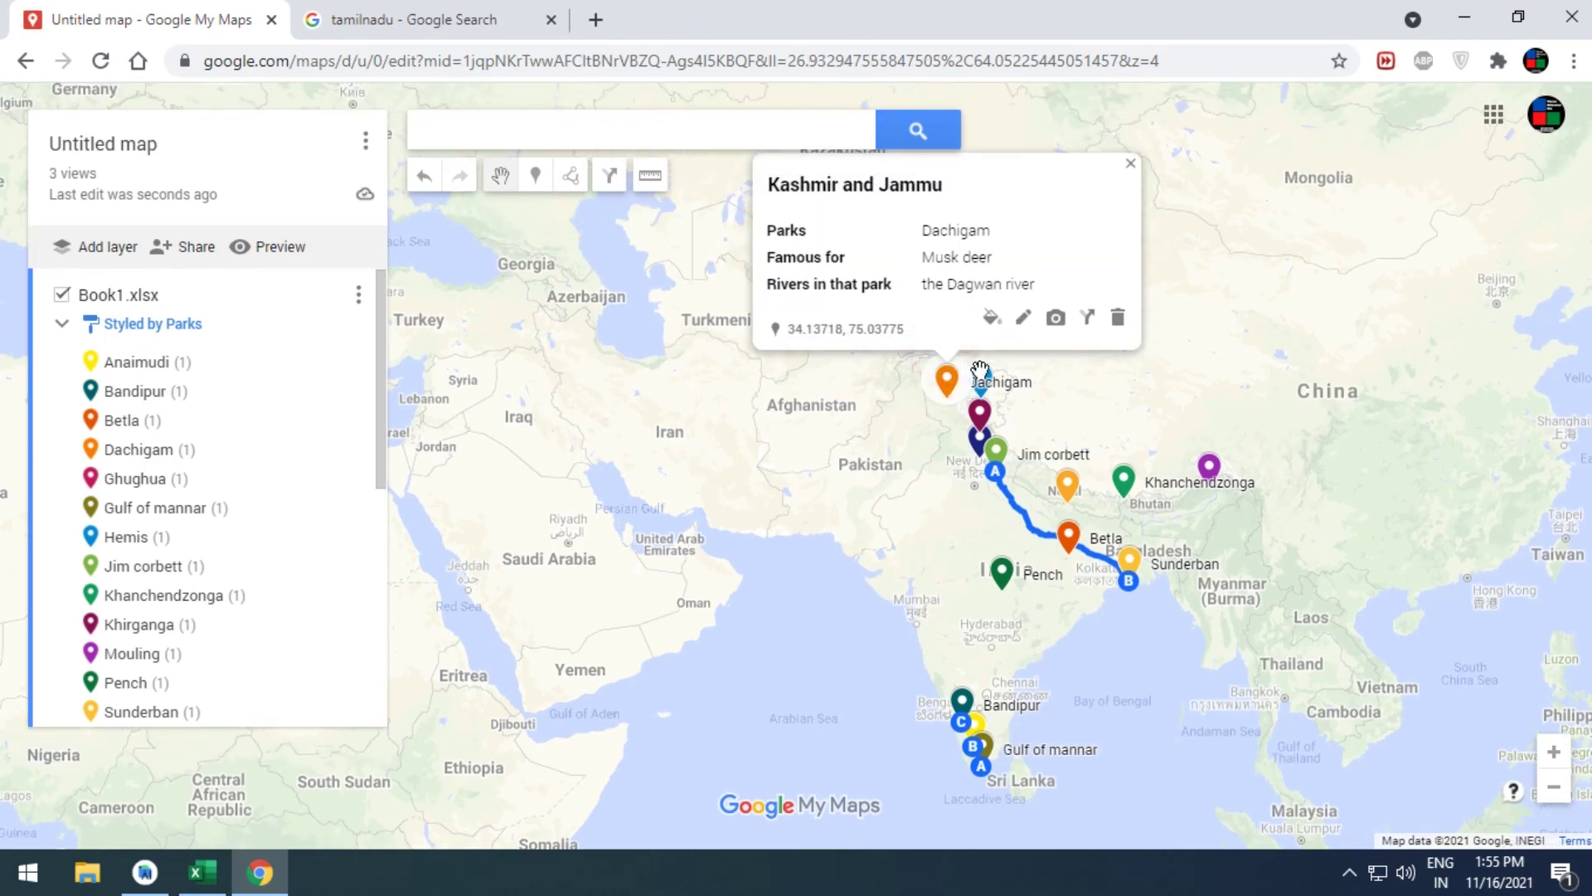
left_click(856, 644)
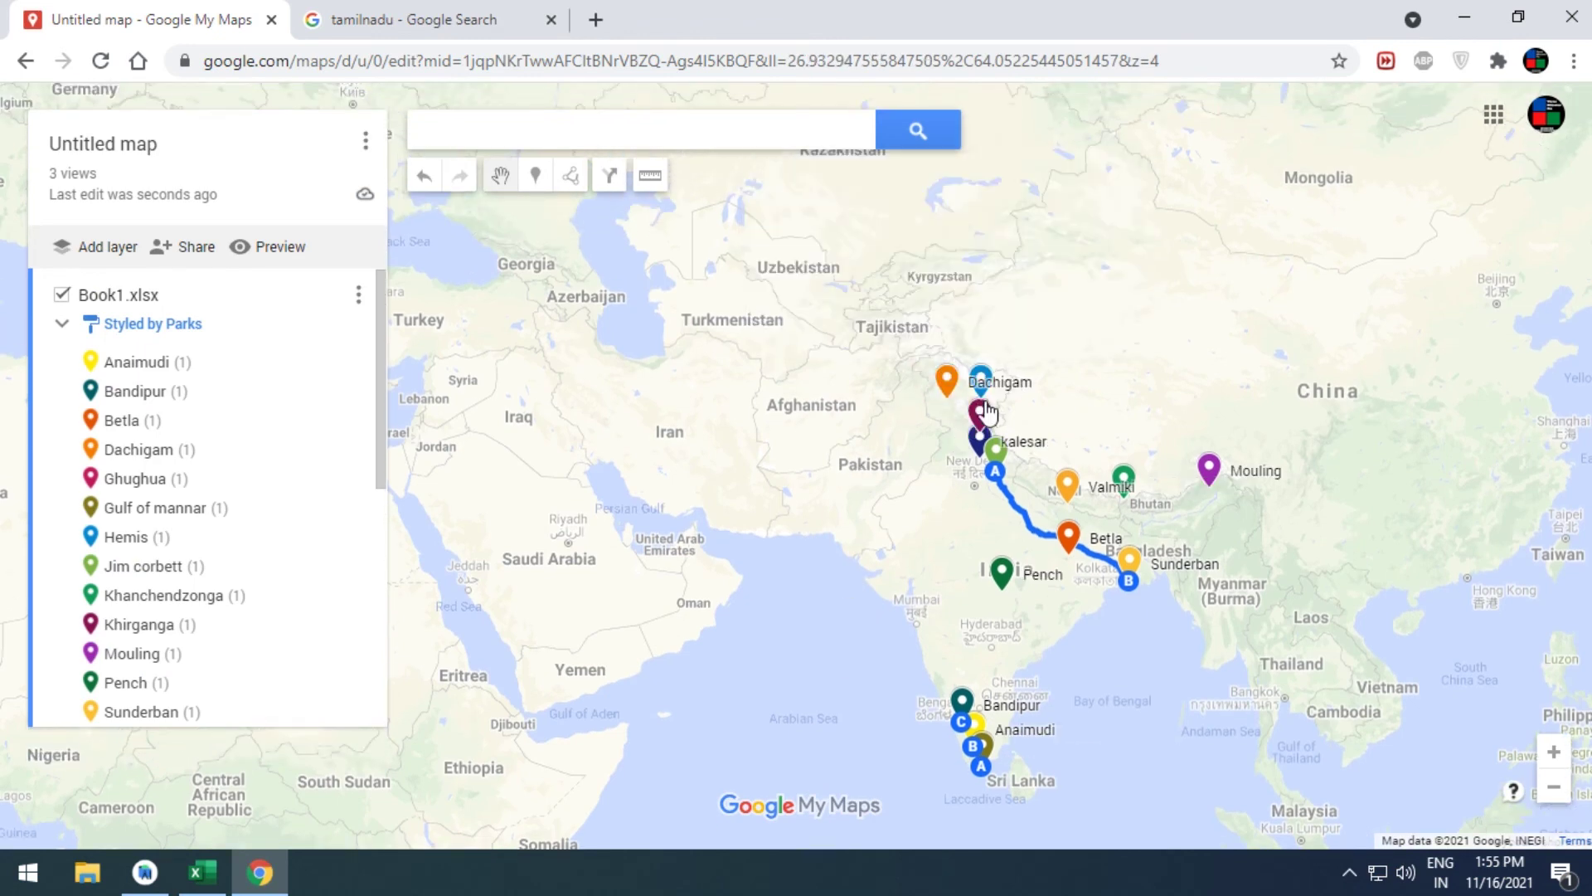
- Centre the map on north India's parks and open the Book1.xlsx layer's rename box
scroll(838, 663, "up", 1)
scroll(1180, 673, "up", 1)
left_click_drag(1087, 262, 856, 435)
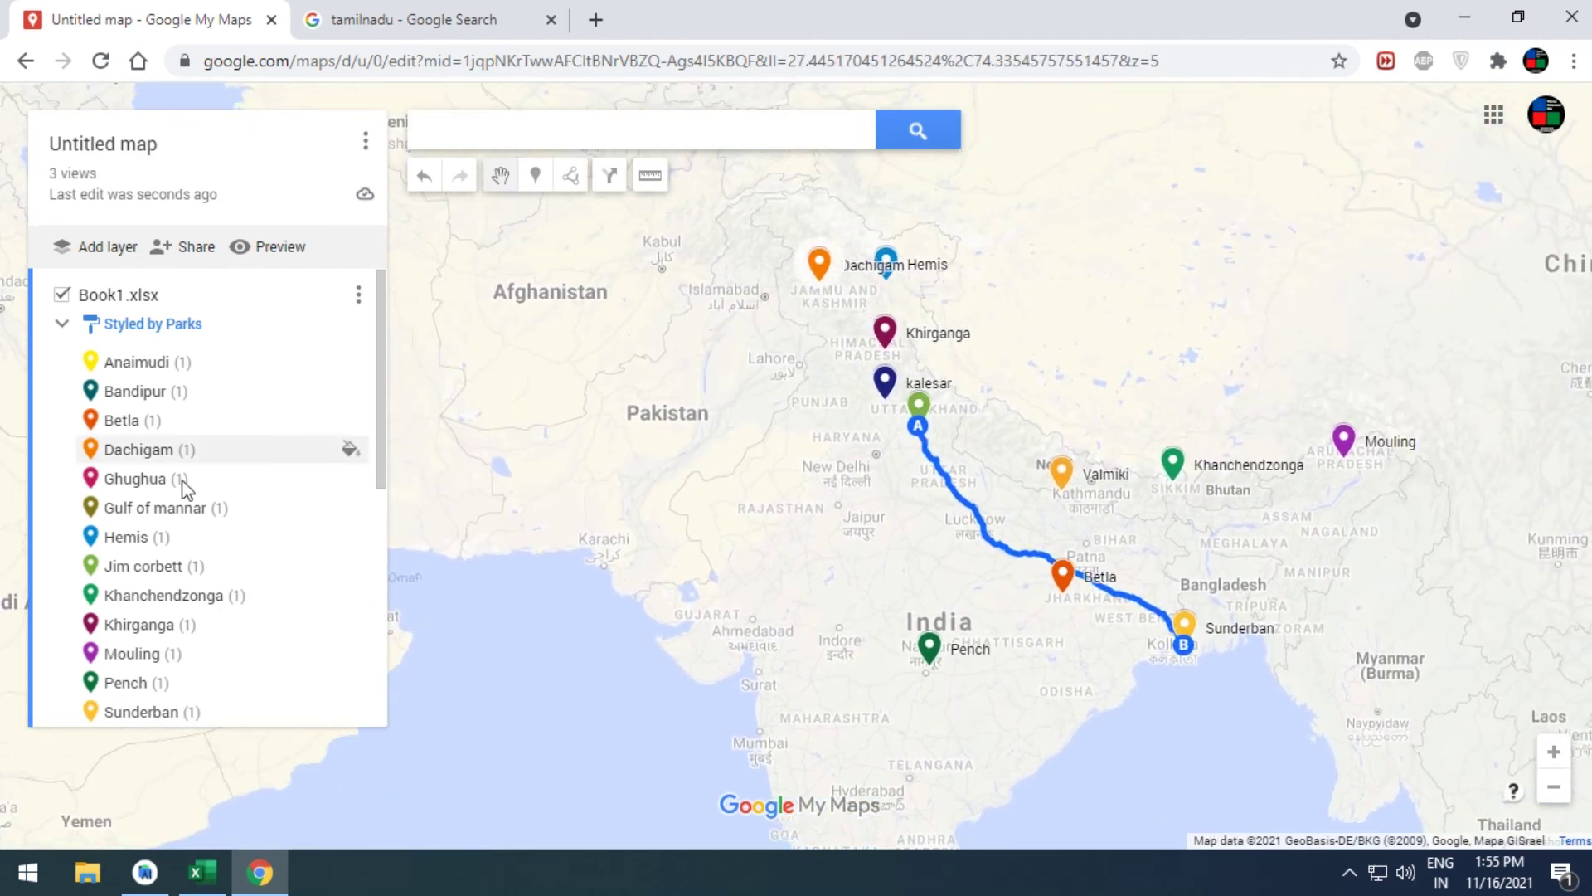
left_click(107, 297)
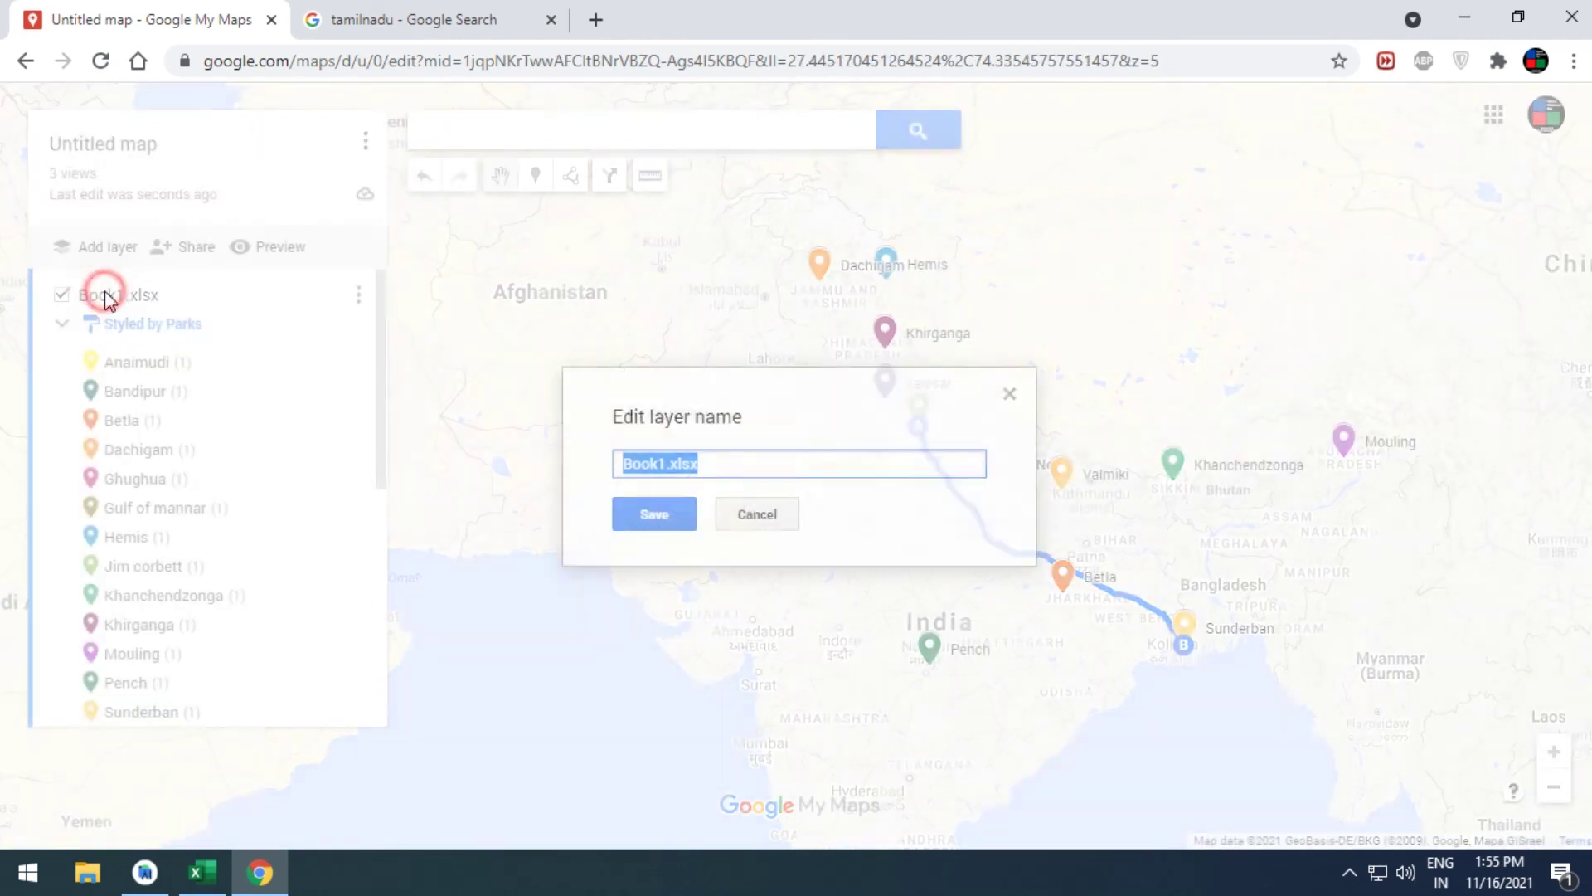
- Replace the layer name Book1.xlsx with 'national parks' and save it
triple_click(720, 461)
left_click(675, 455)
triple_click(708, 455)
left_click(678, 463)
triple_click(678, 463)
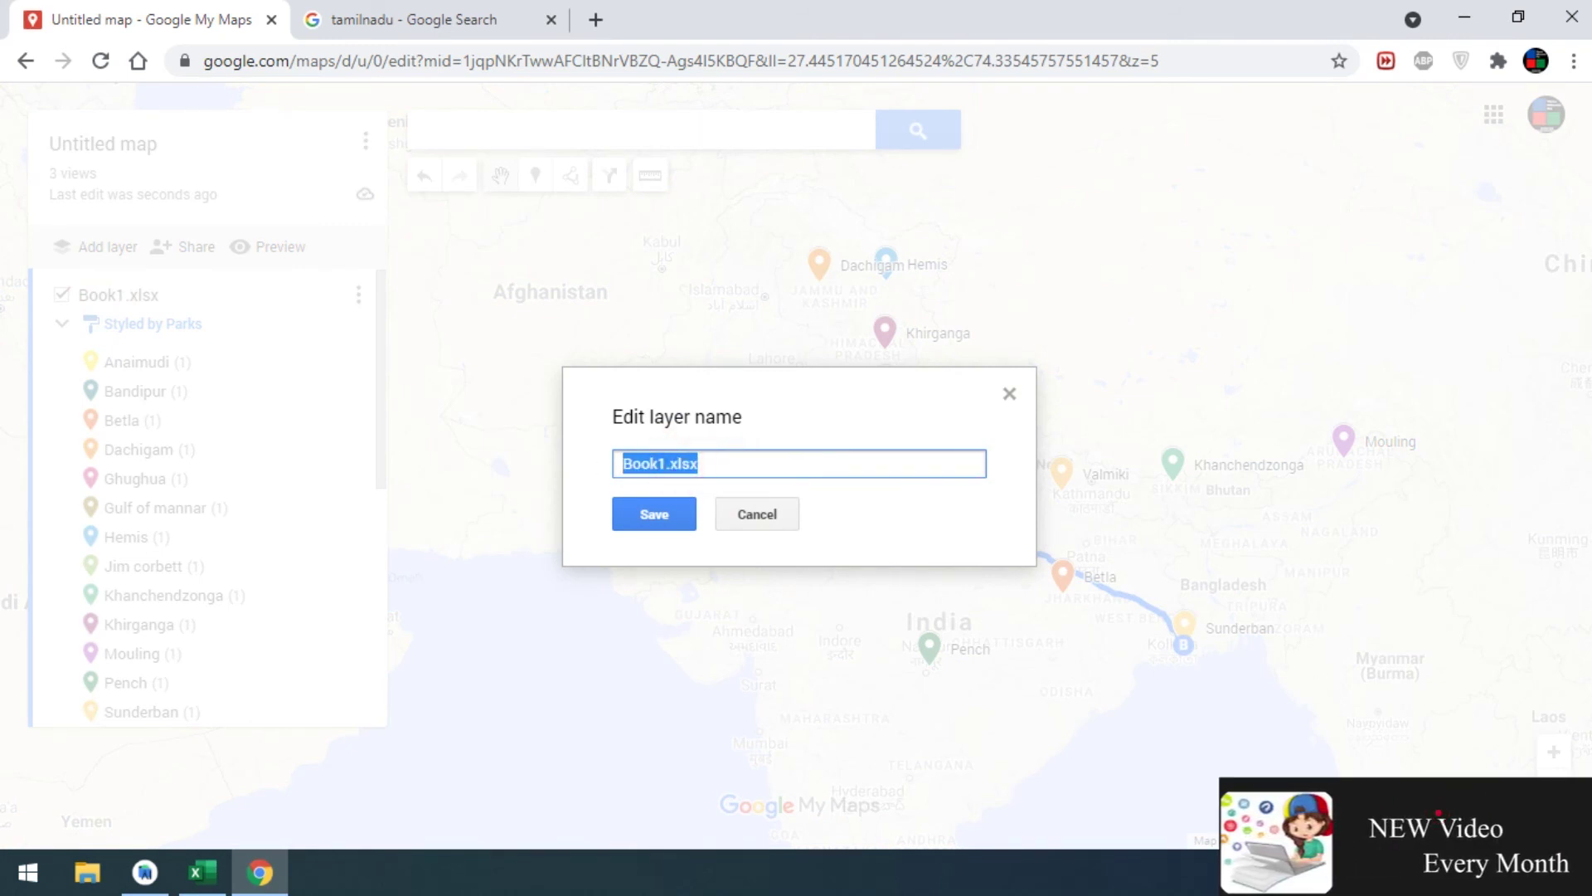
type("nal")
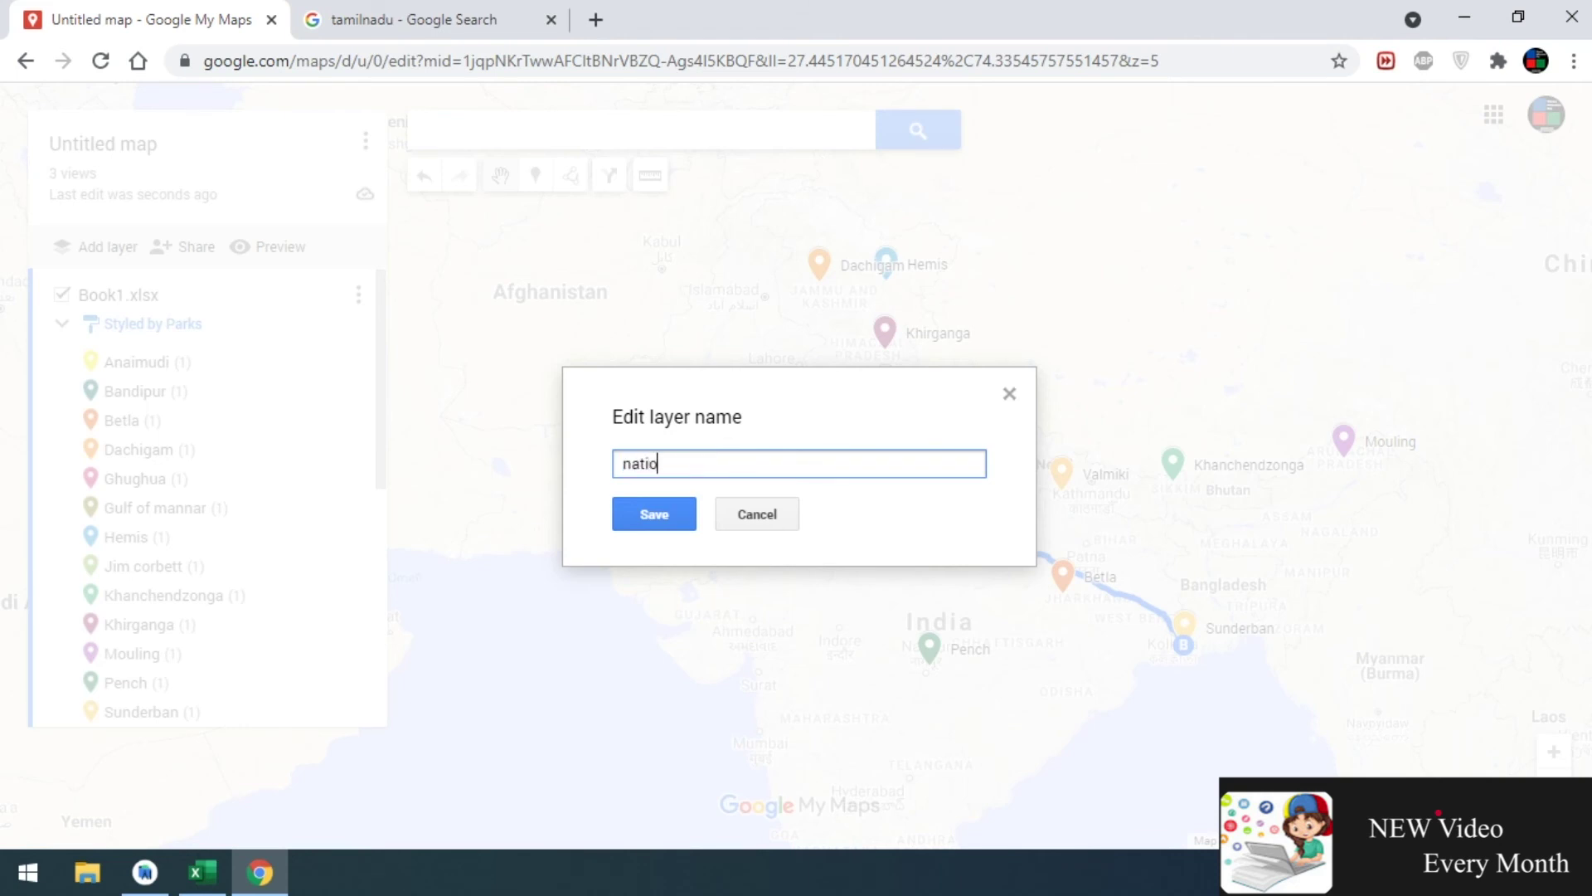
type(" par")
type("js")
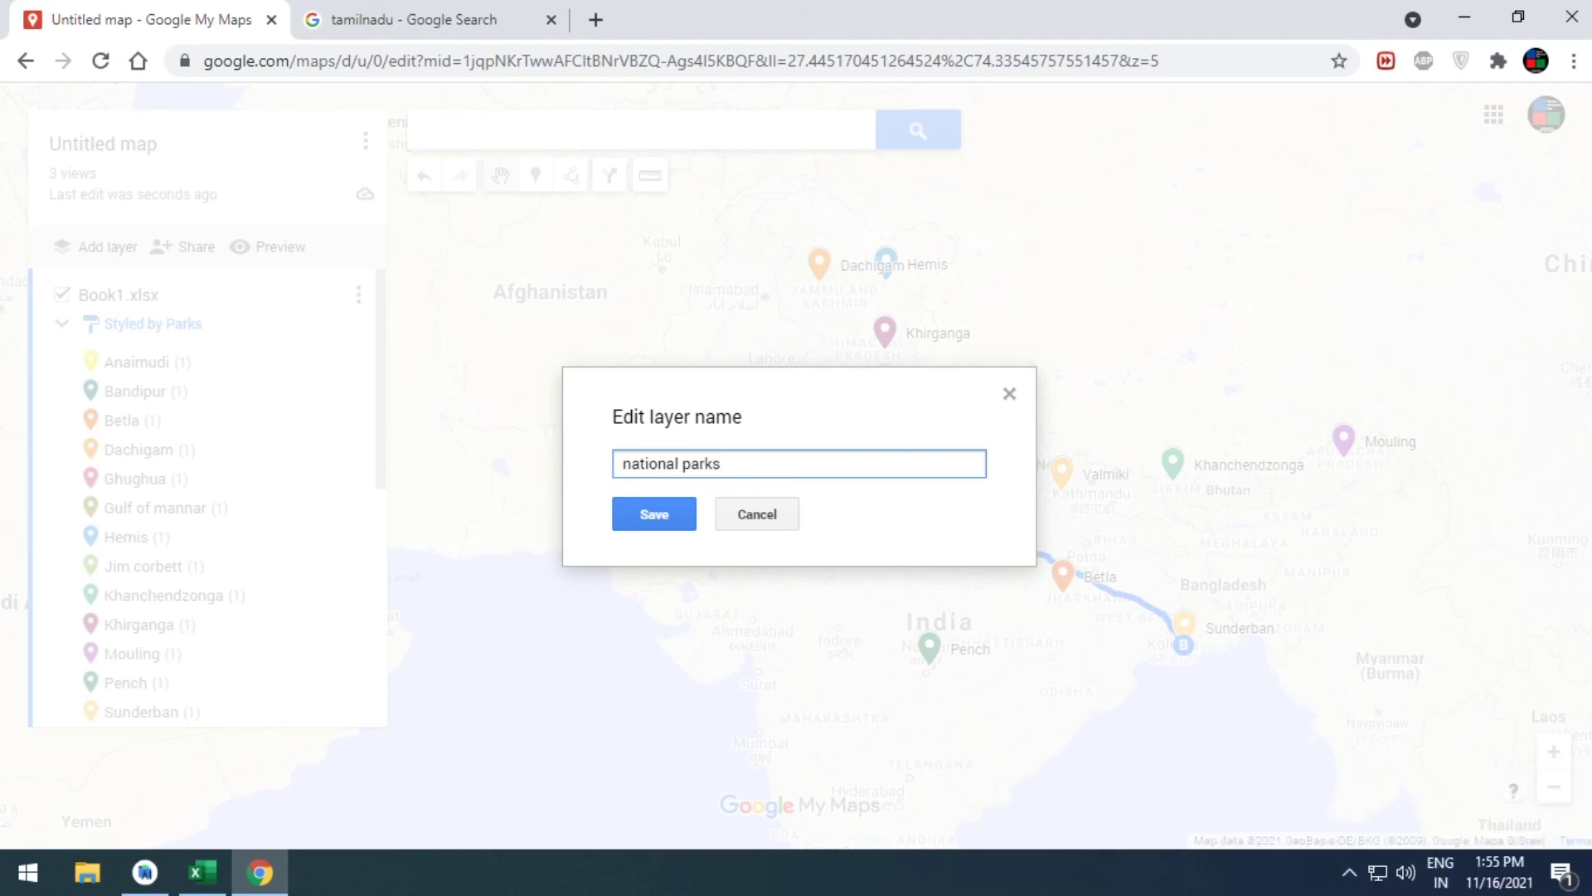
left_click(627, 524)
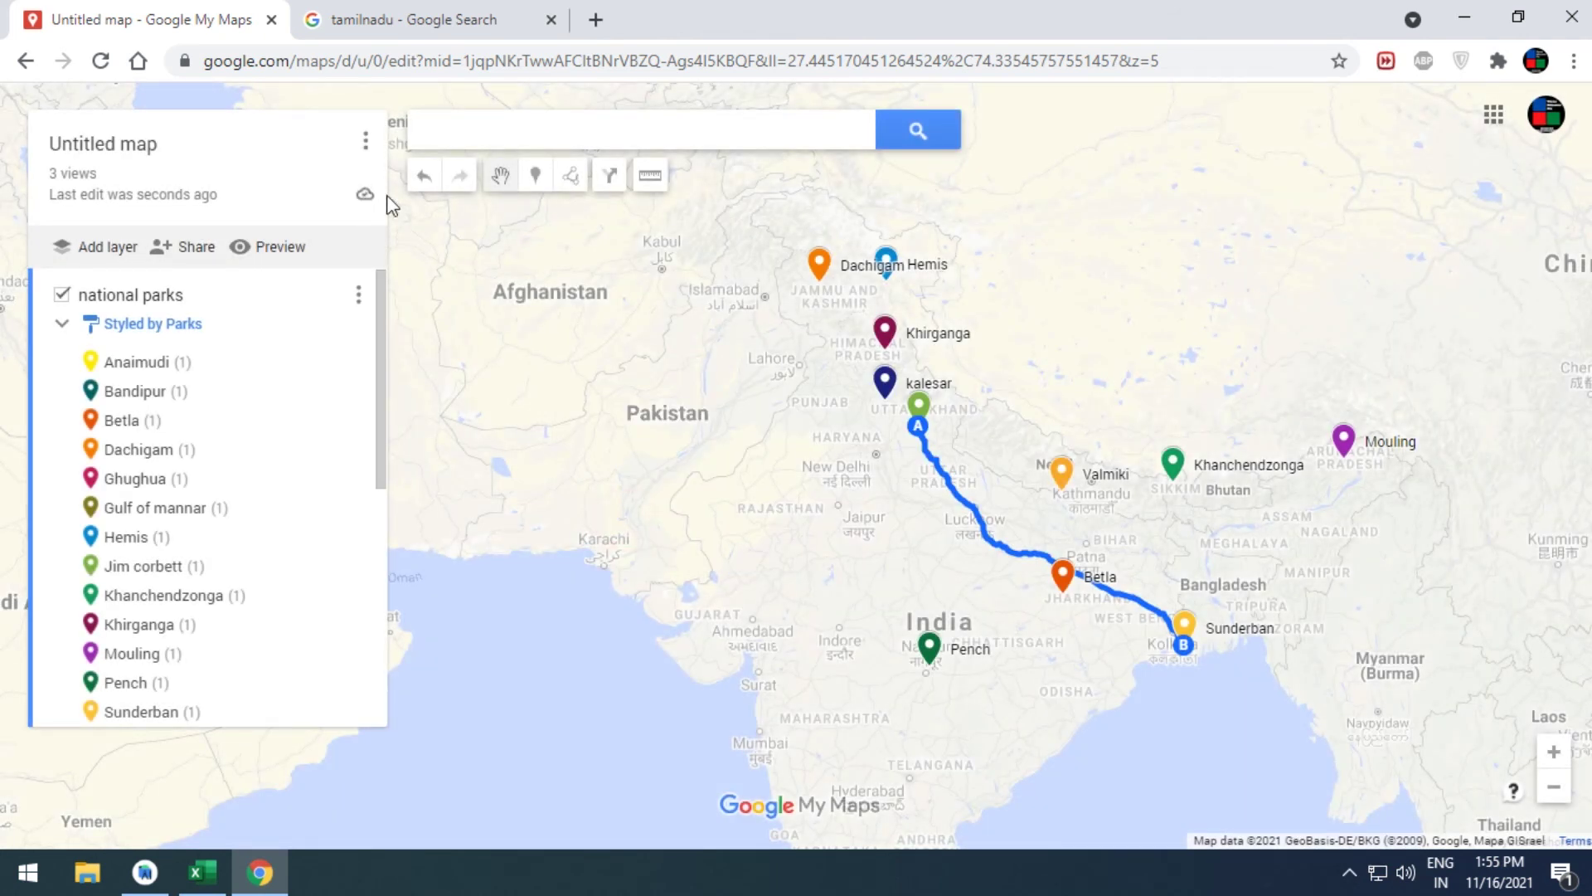
- Start sharing the map and give it the title 'National parks'
scroll(772, 479, "down", 1)
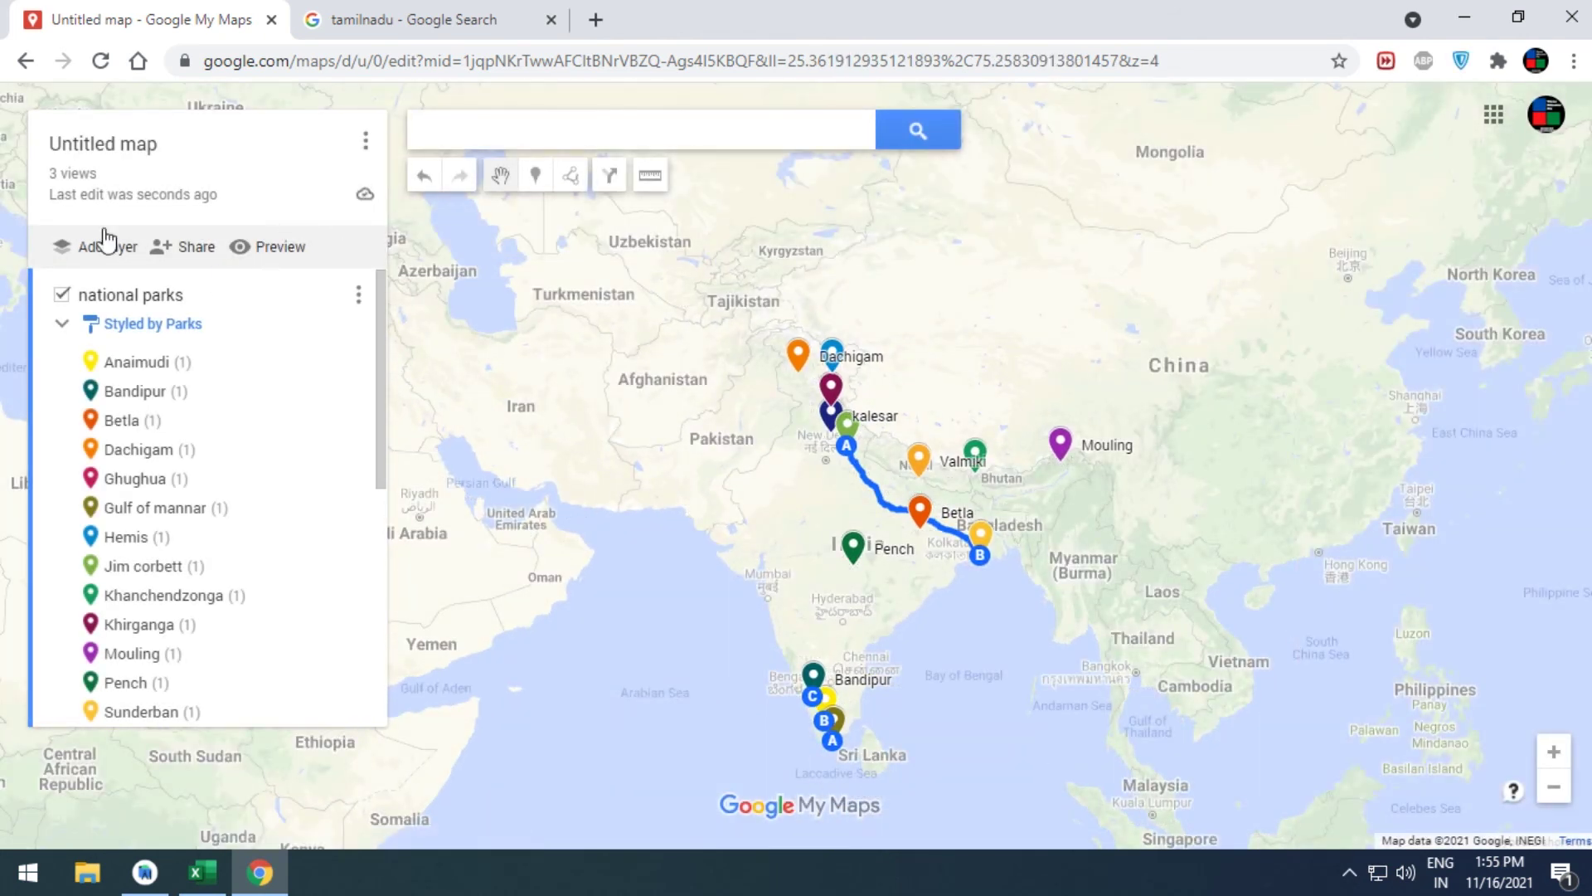
left_click(203, 249)
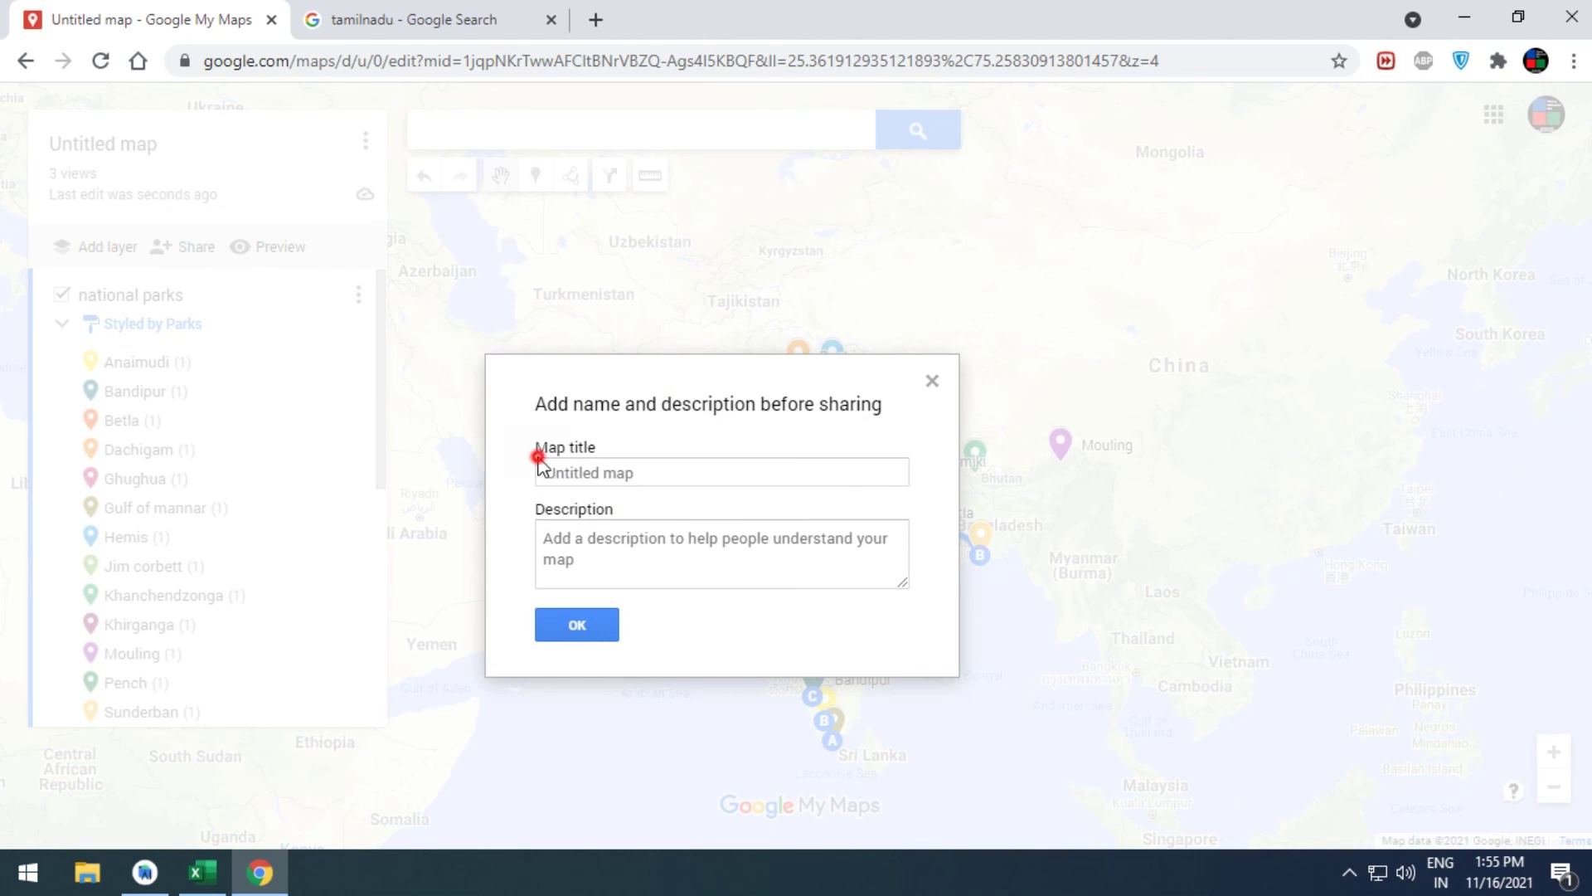
left_click_drag(539, 458, 644, 470)
left_click(643, 469)
type("National parks")
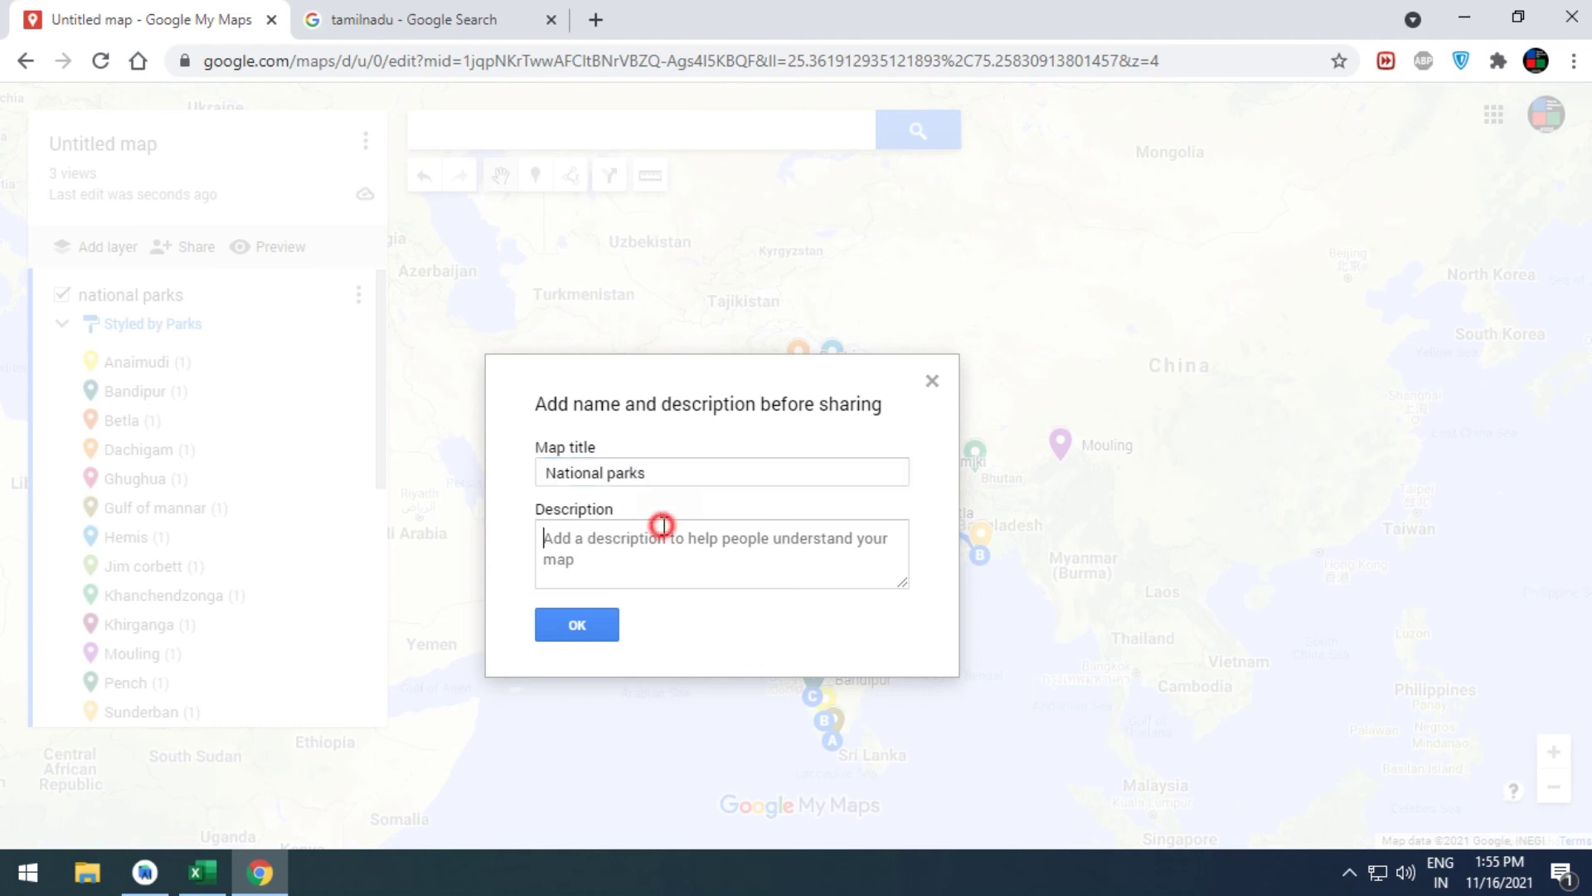
left_click(577, 629)
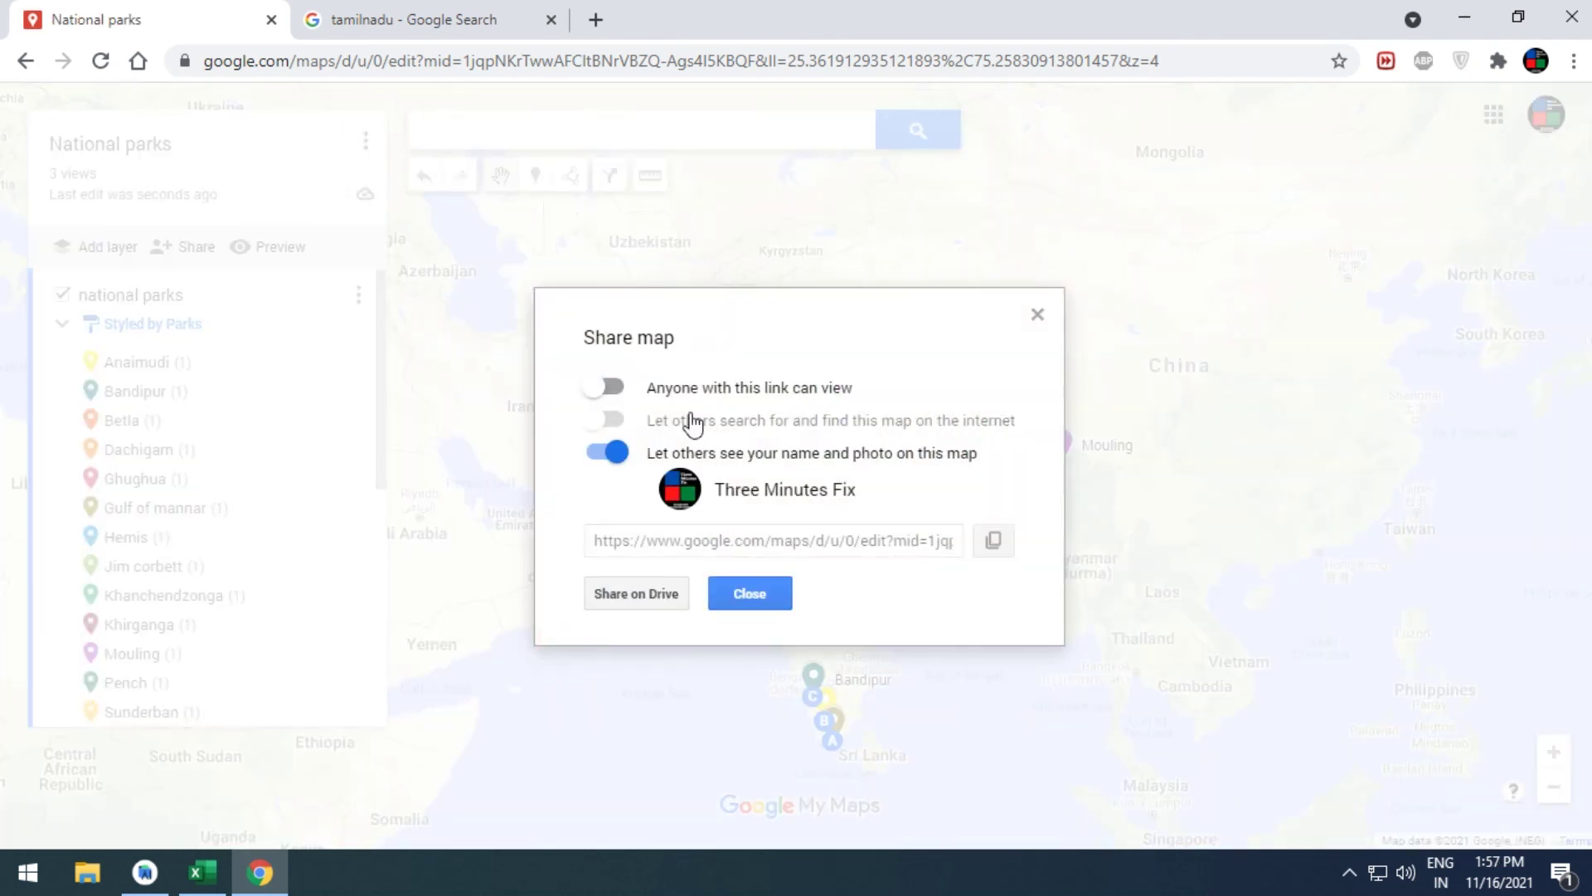
- Let anyone with the link view the map and hide the owner's name and photo
left_click(599, 418)
left_click(605, 420)
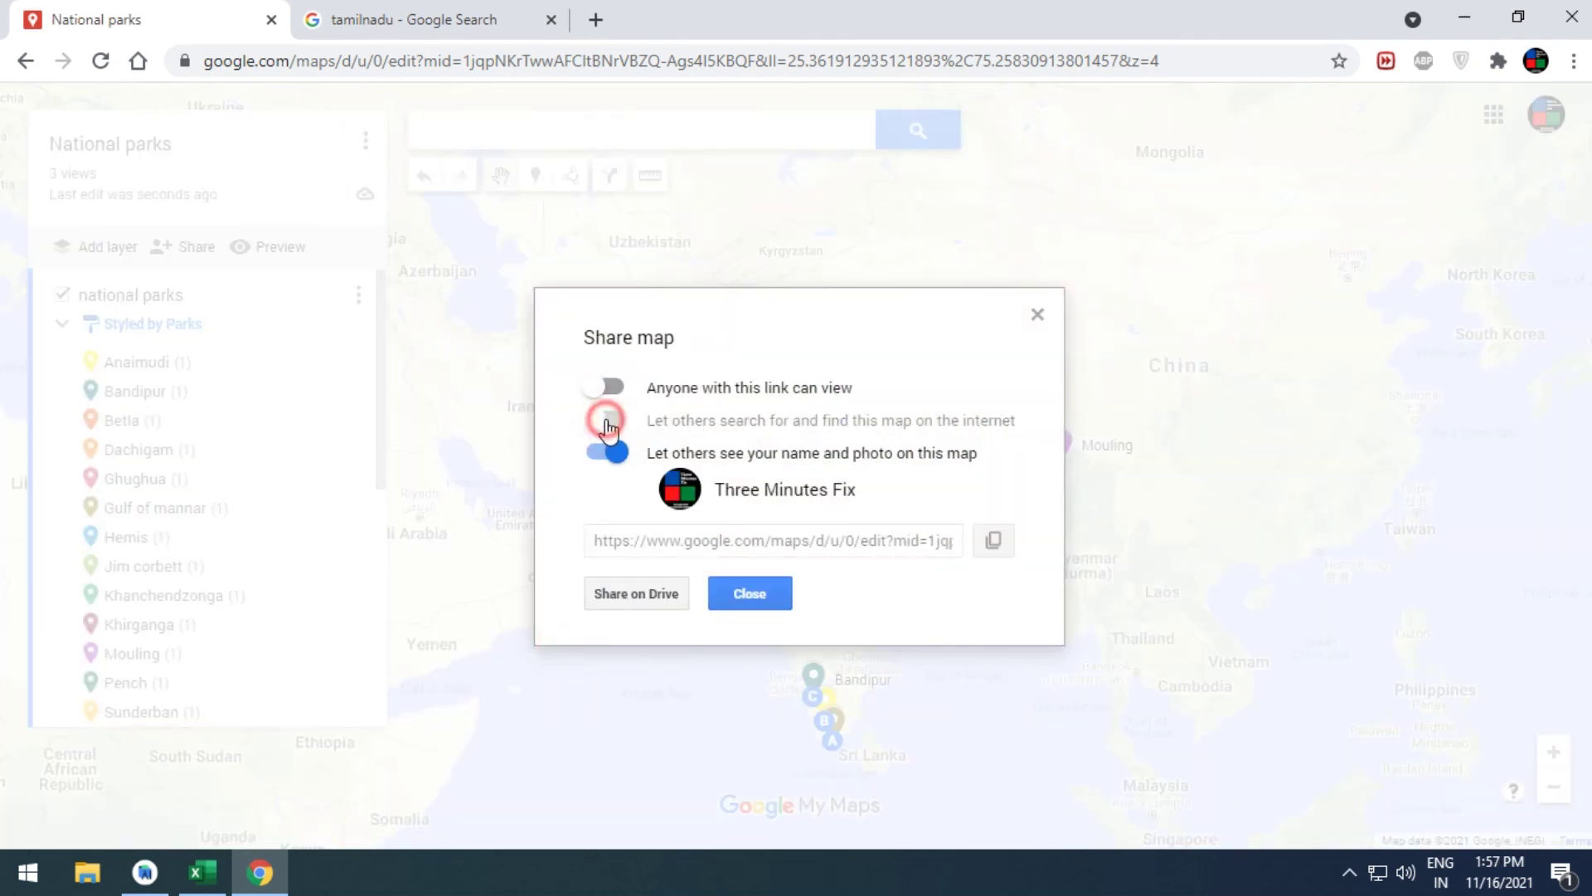
left_click(612, 423)
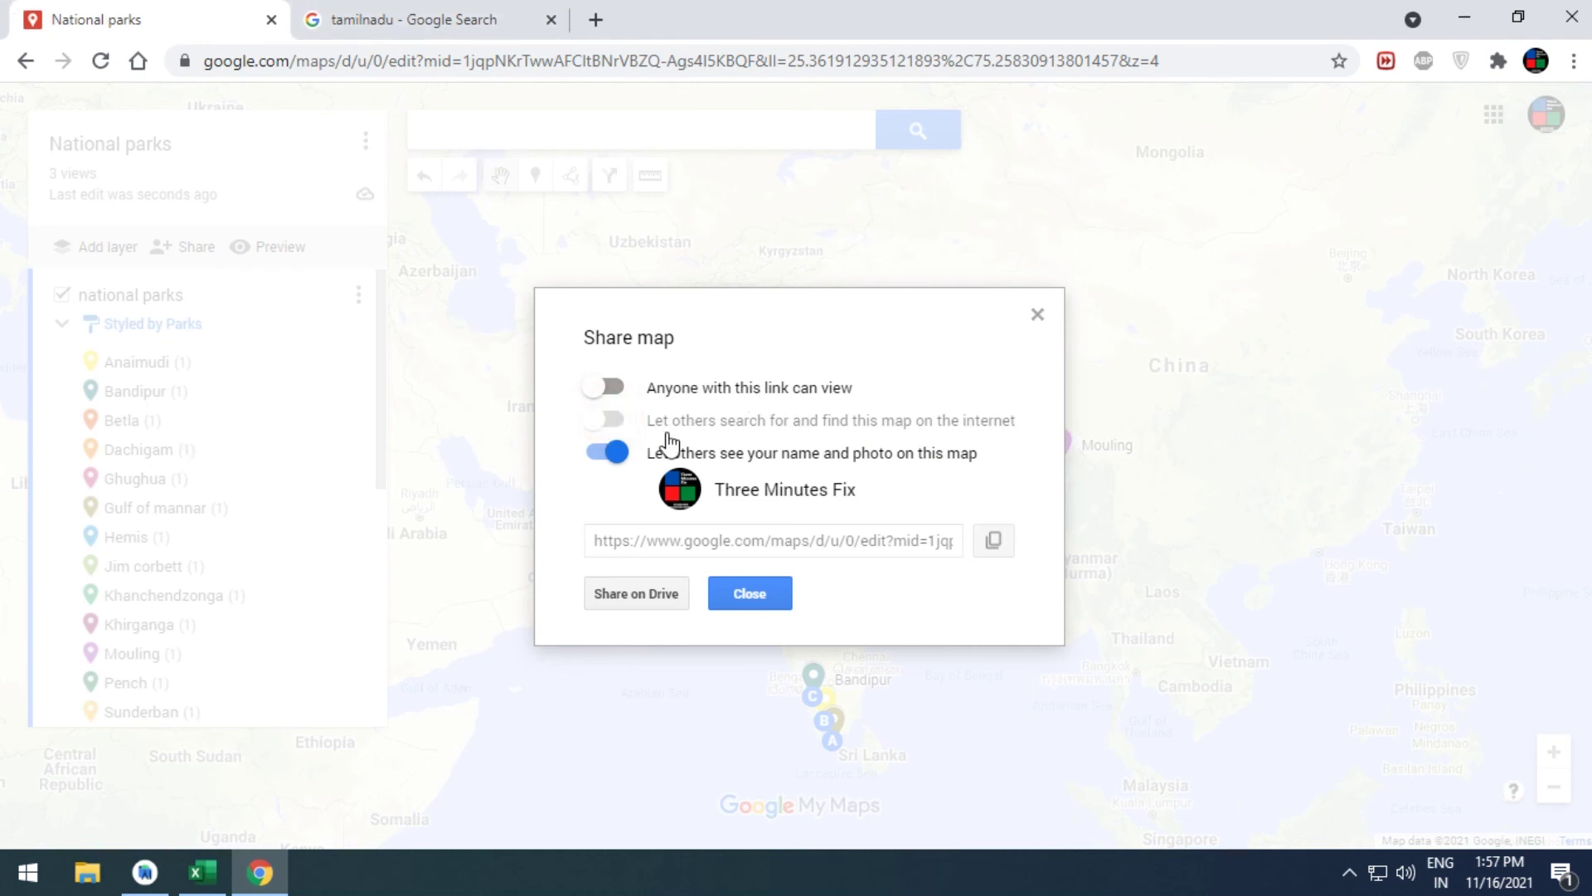
left_click(610, 452)
left_click(611, 386)
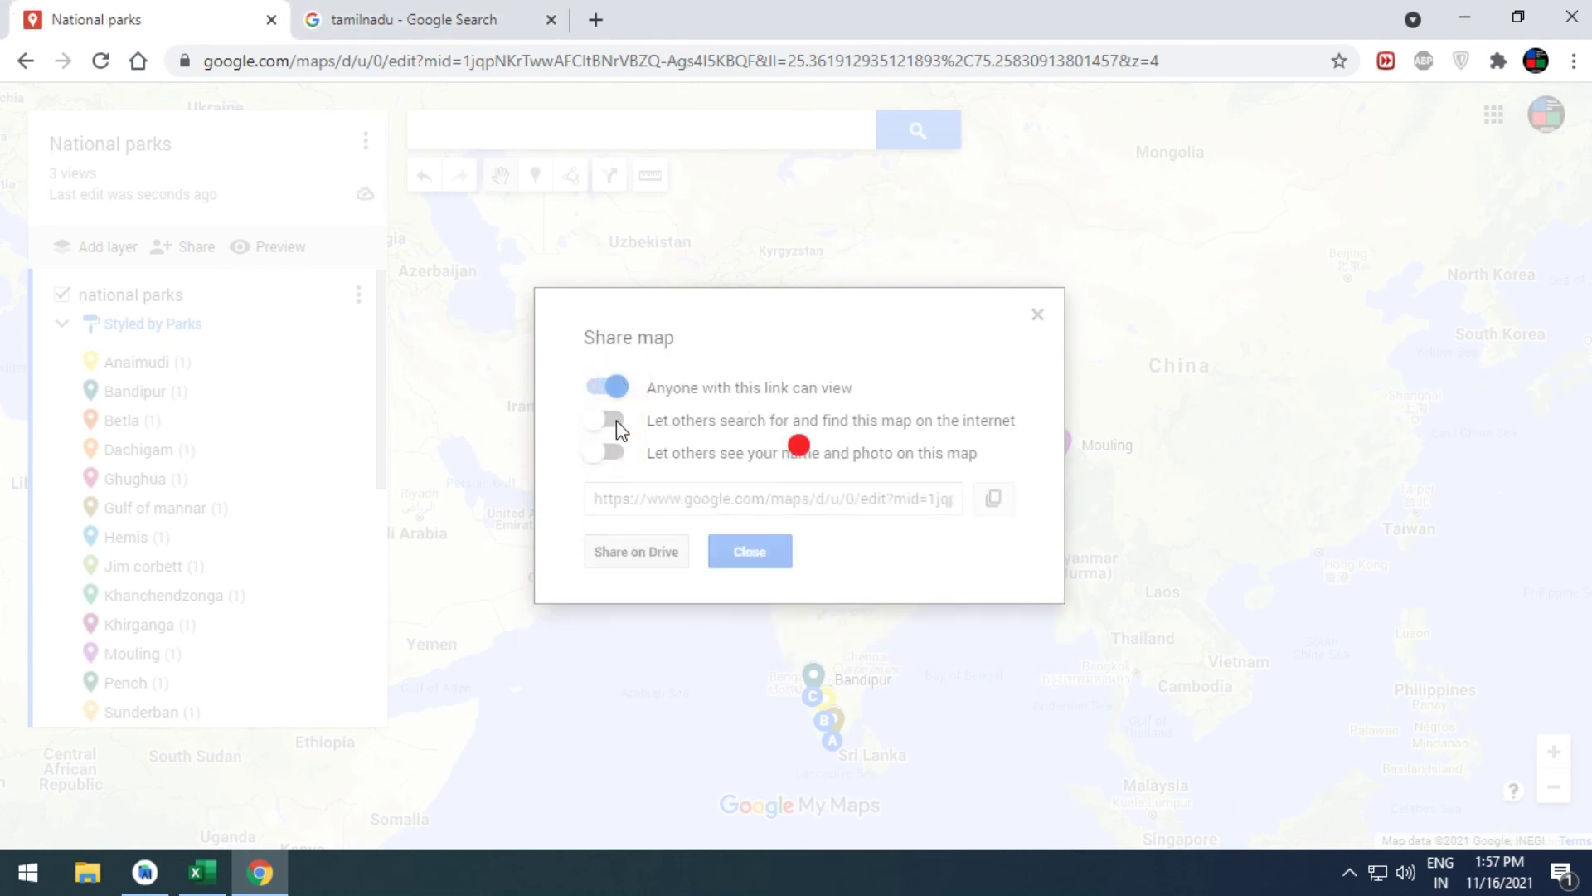
- Make the map searchable on the internet, copy its share link, and close sharing
left_click(614, 420)
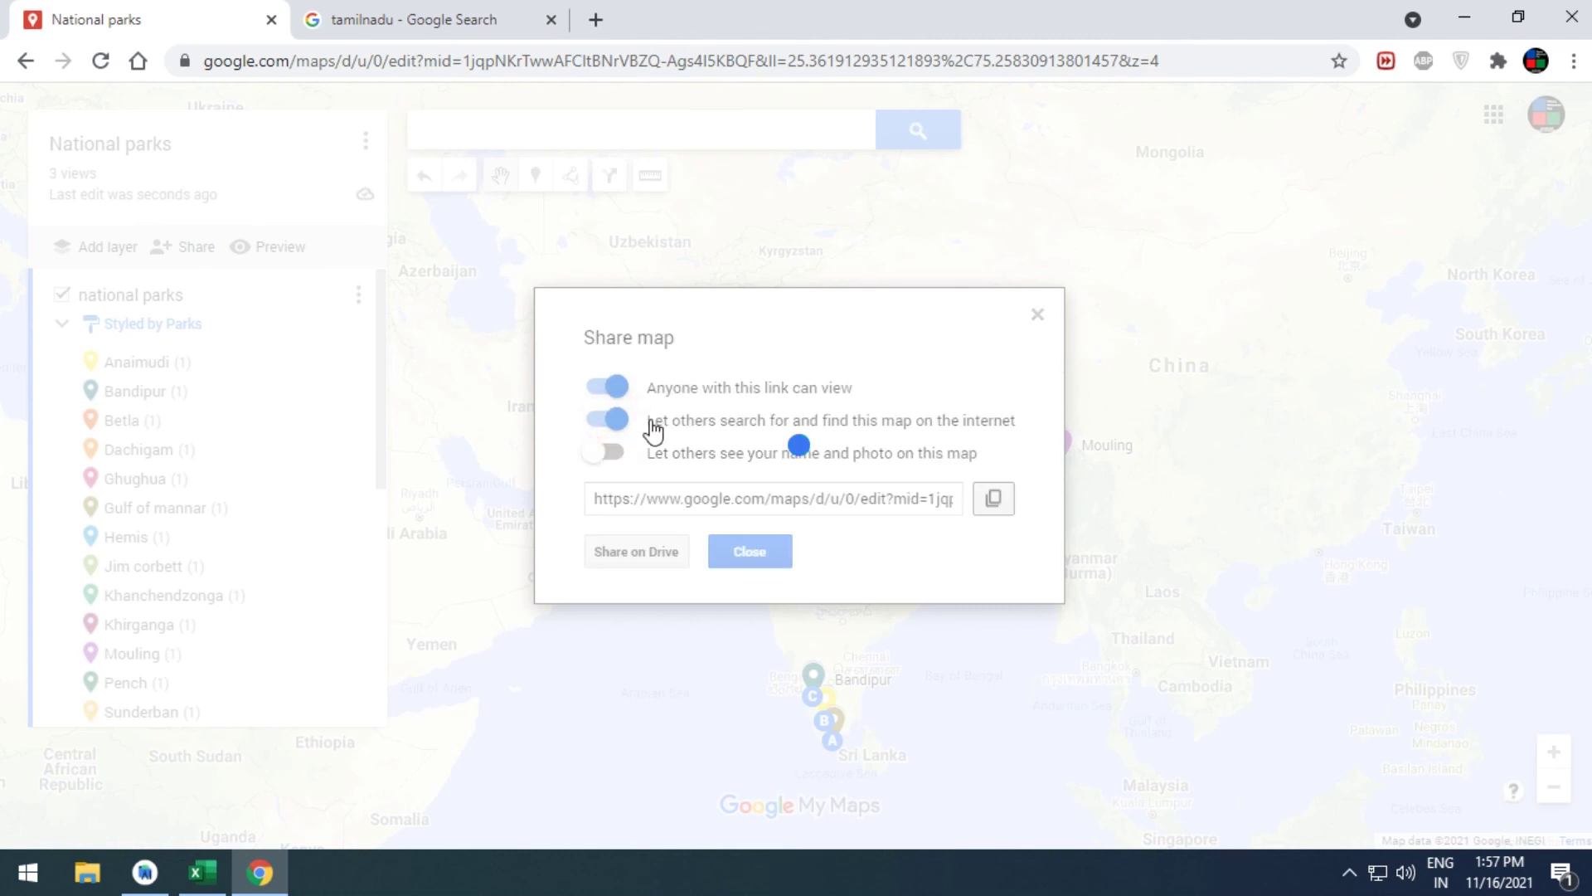
left_click(615, 423)
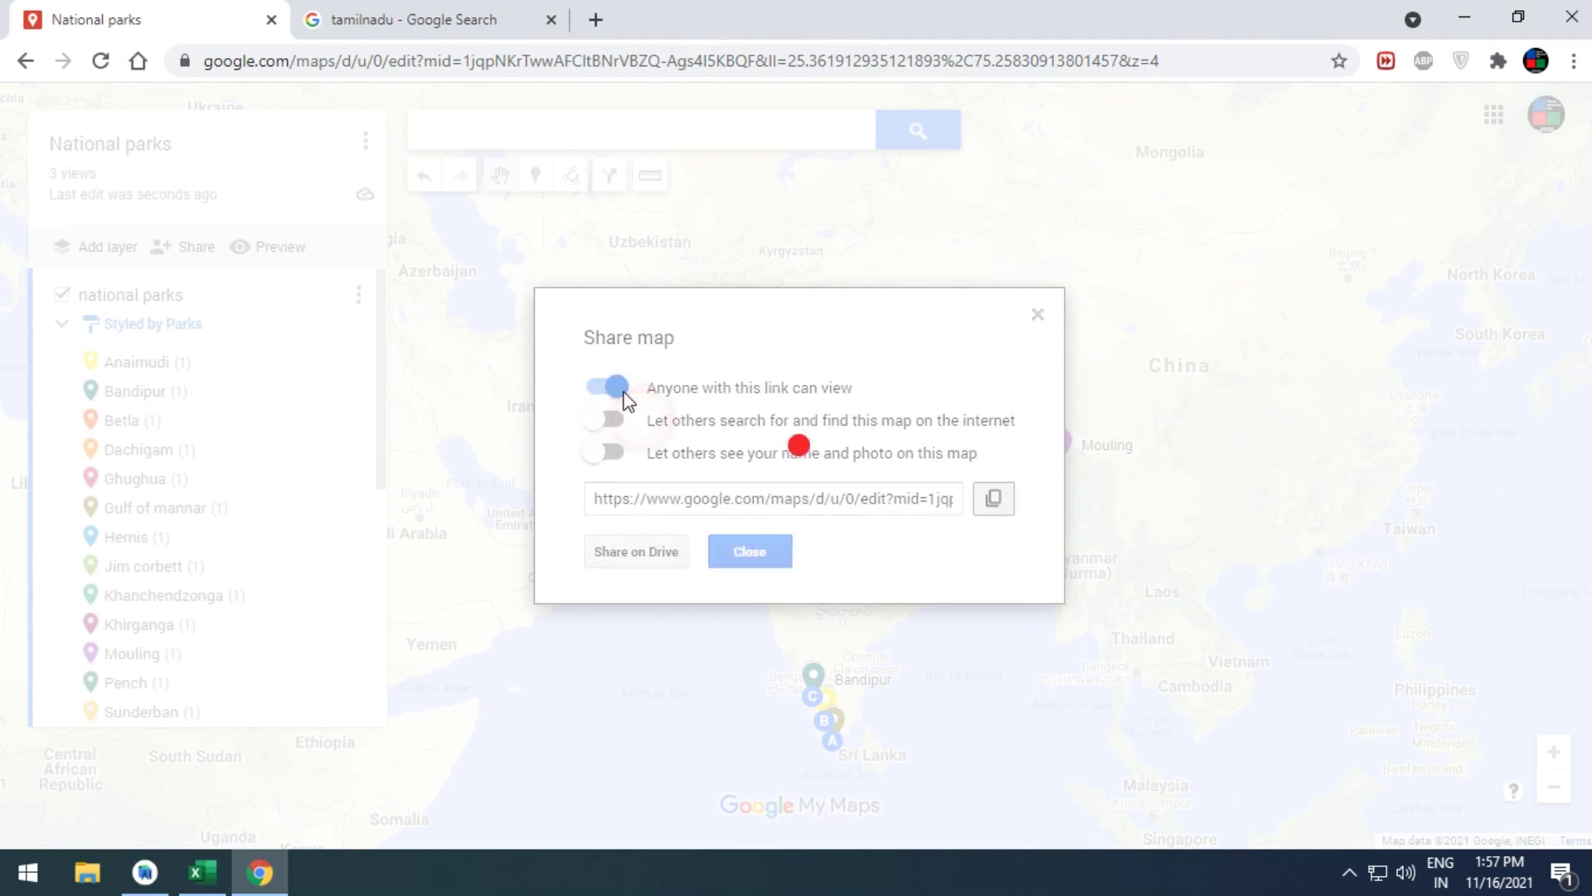
left_click(614, 423)
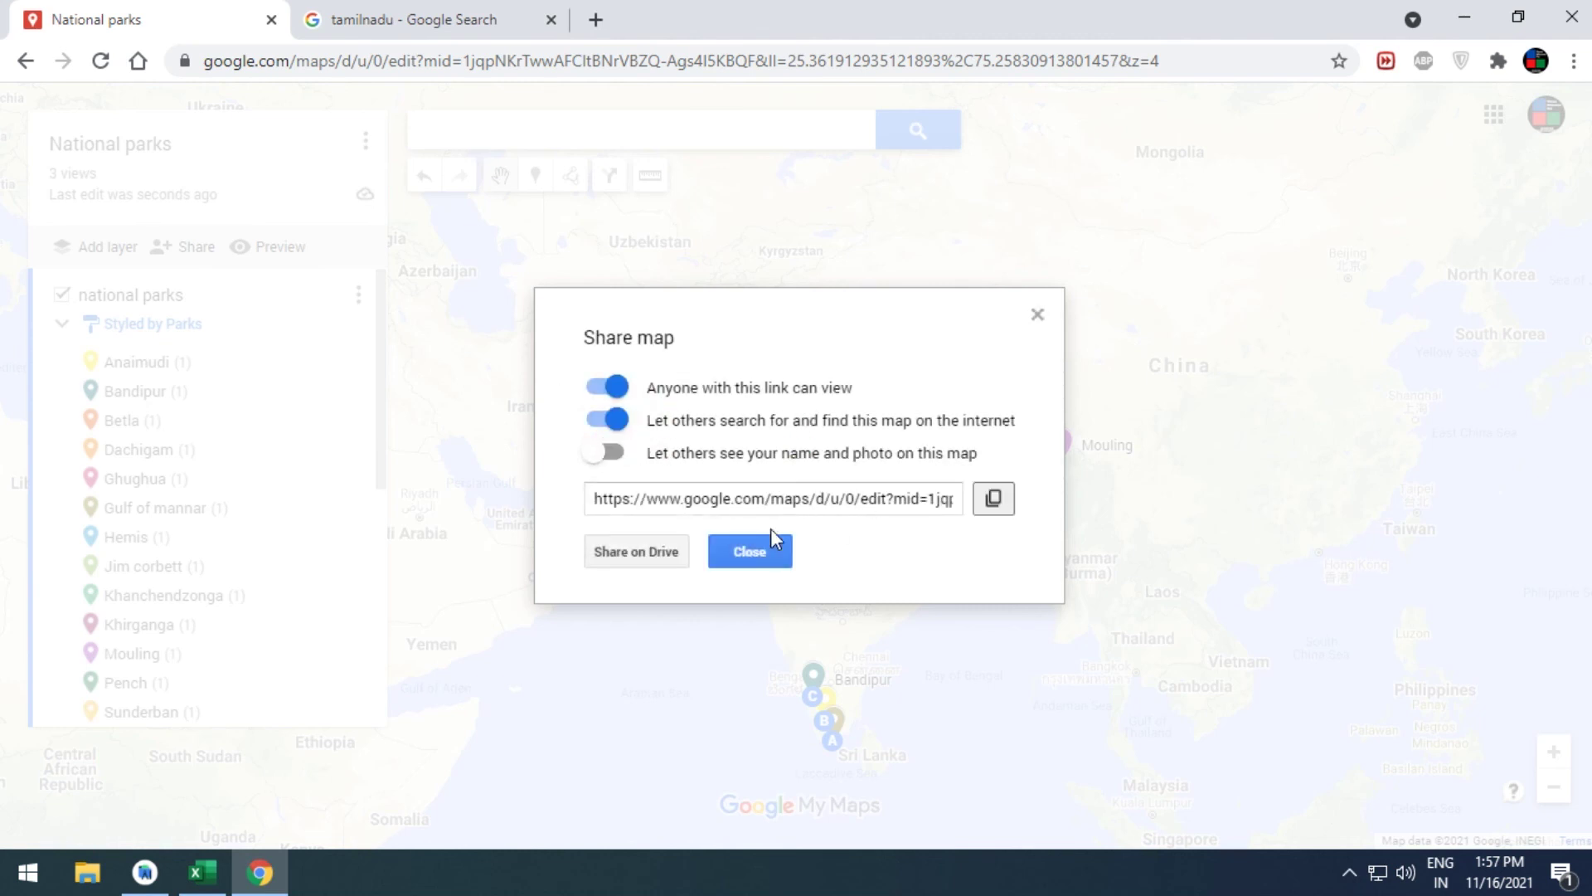
left_click(995, 521)
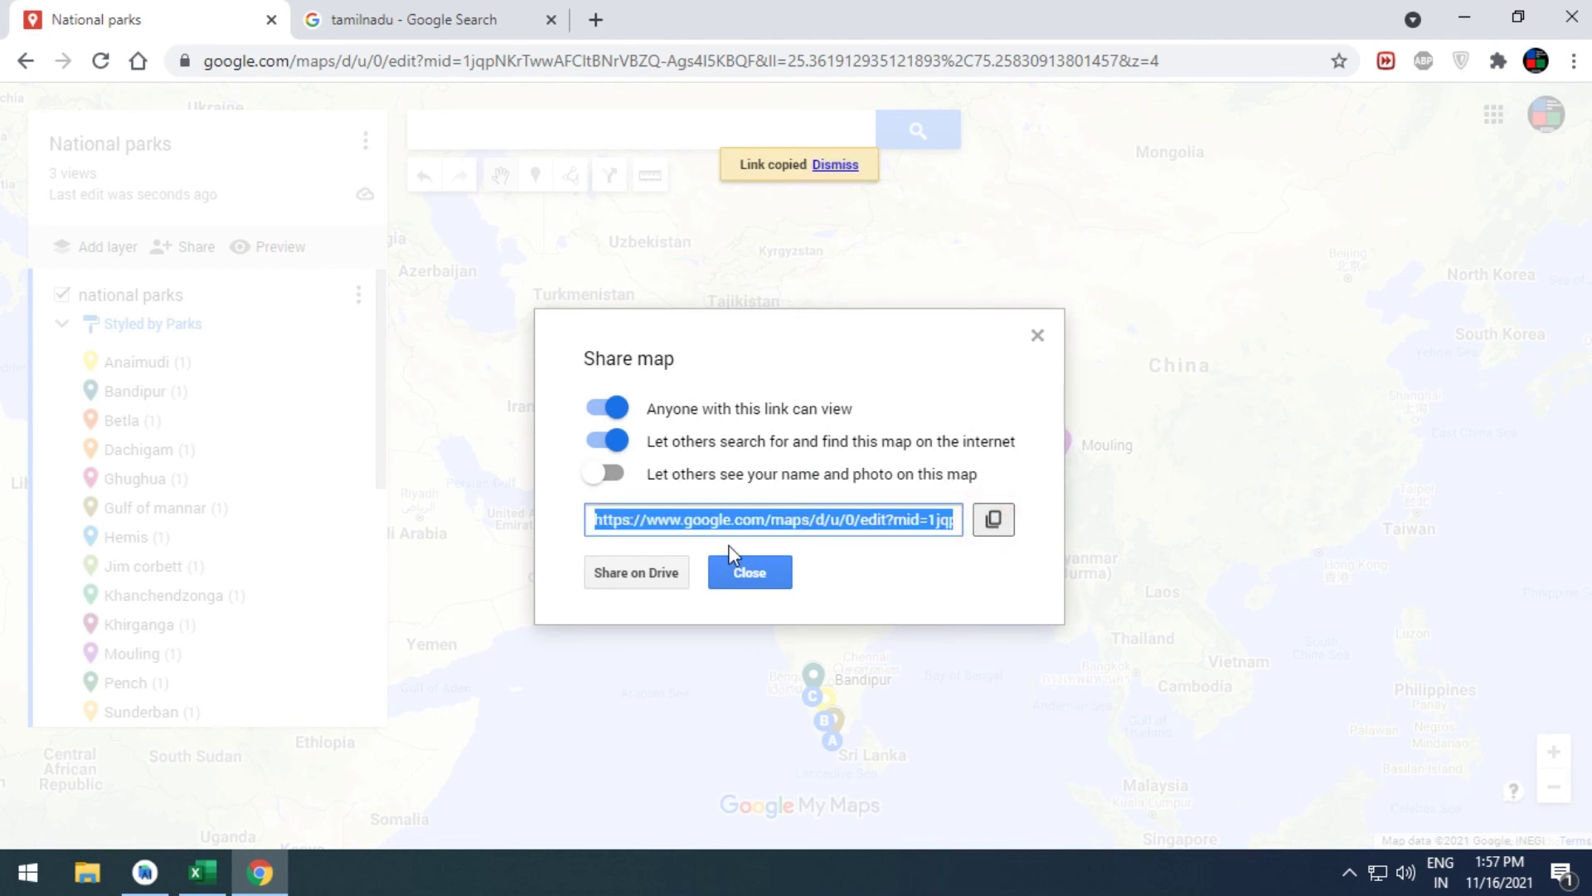
left_click(742, 570)
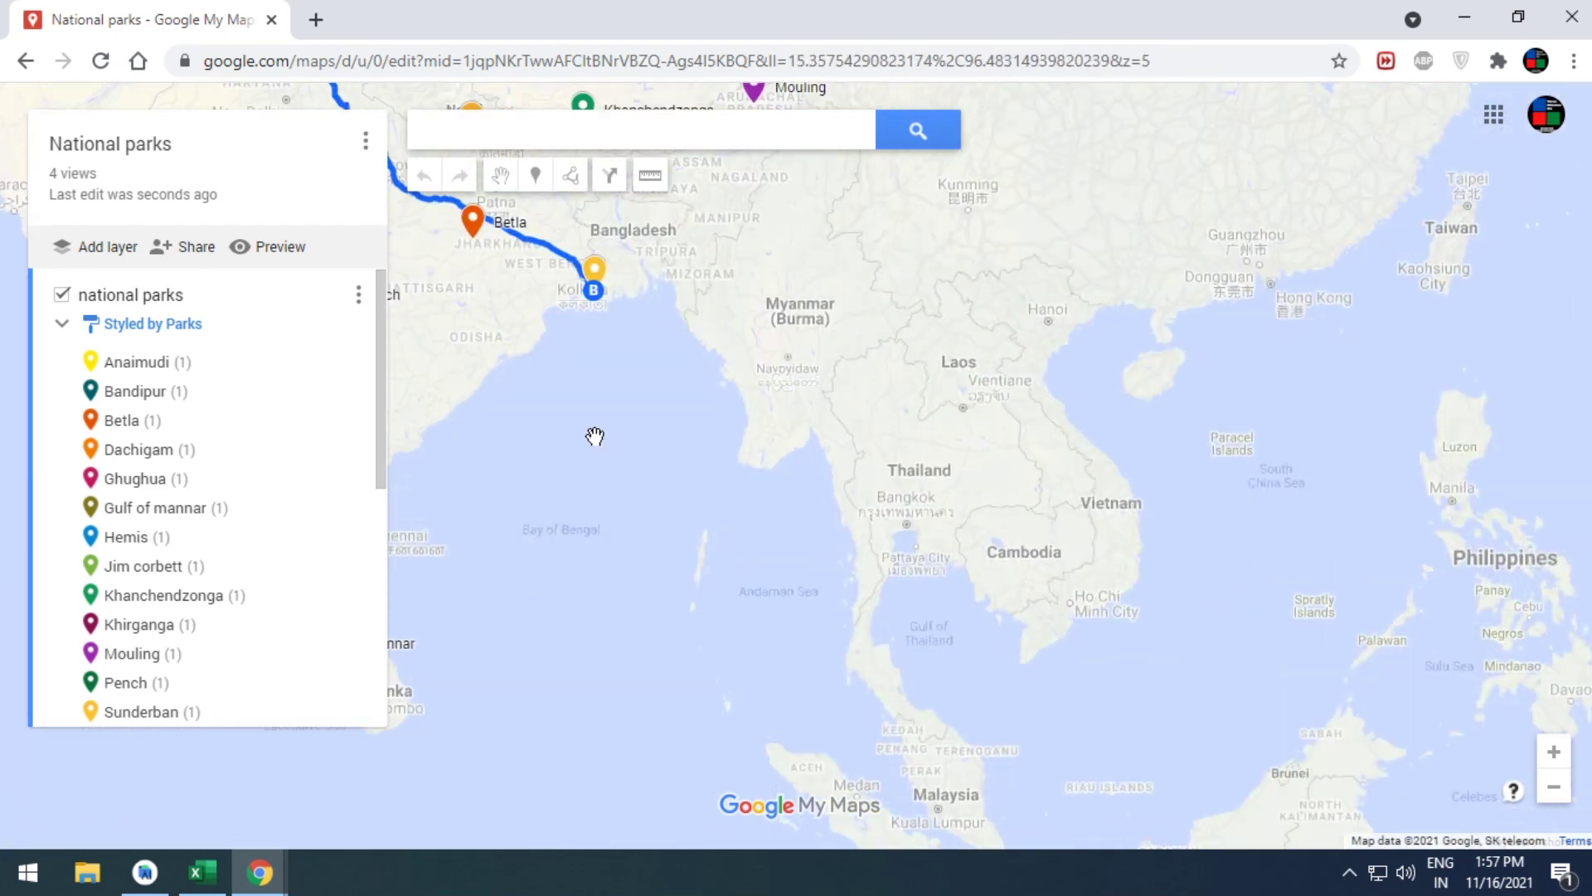
- Zoom out and pan to frame every park marker and driving route across India
scroll(595, 436, "down", 1)
left_click_drag(594, 437, 1148, 782)
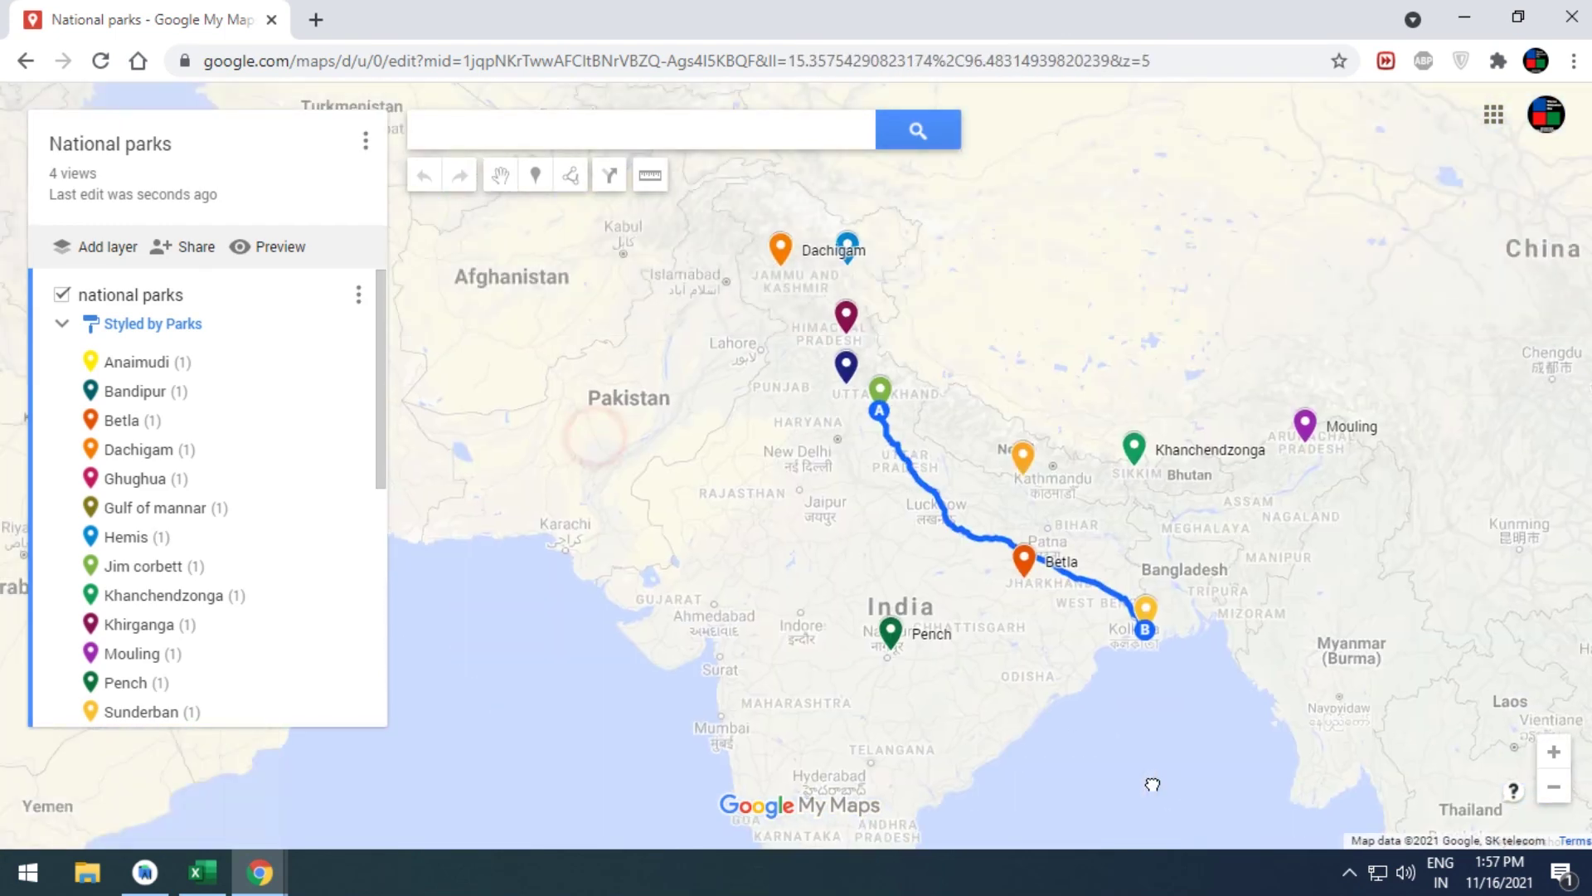
mouse_move(1131, 522)
left_mouse_down()
mouse_move(1111, 575)
mouse_move(1047, 564)
left_mouse_up()
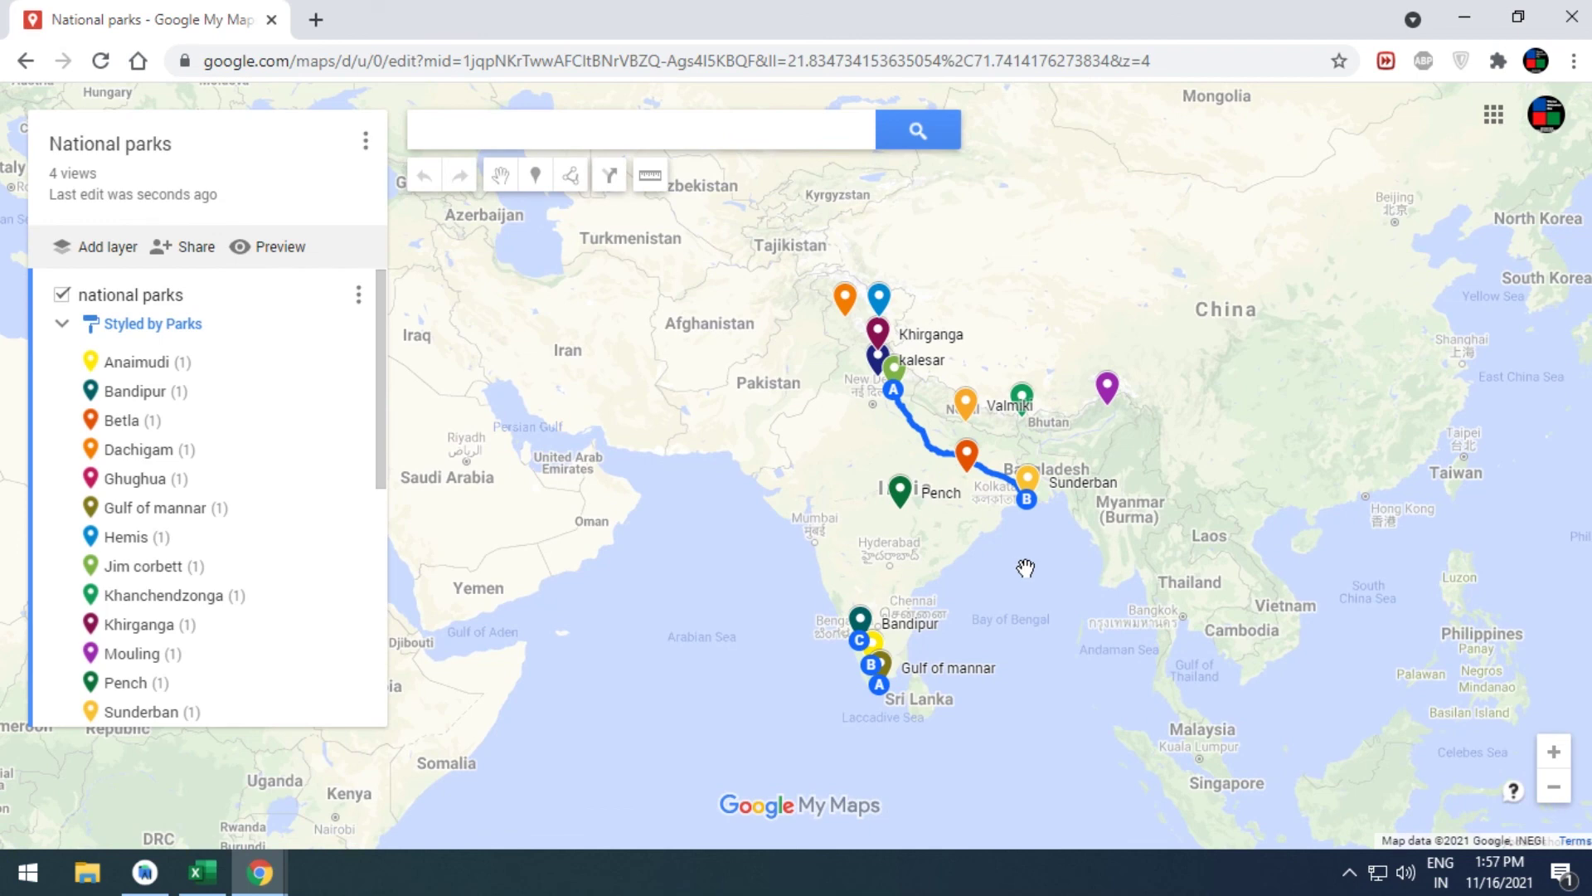
scroll(1052, 658, "up", 1)
scroll(1031, 591, "down", 1)
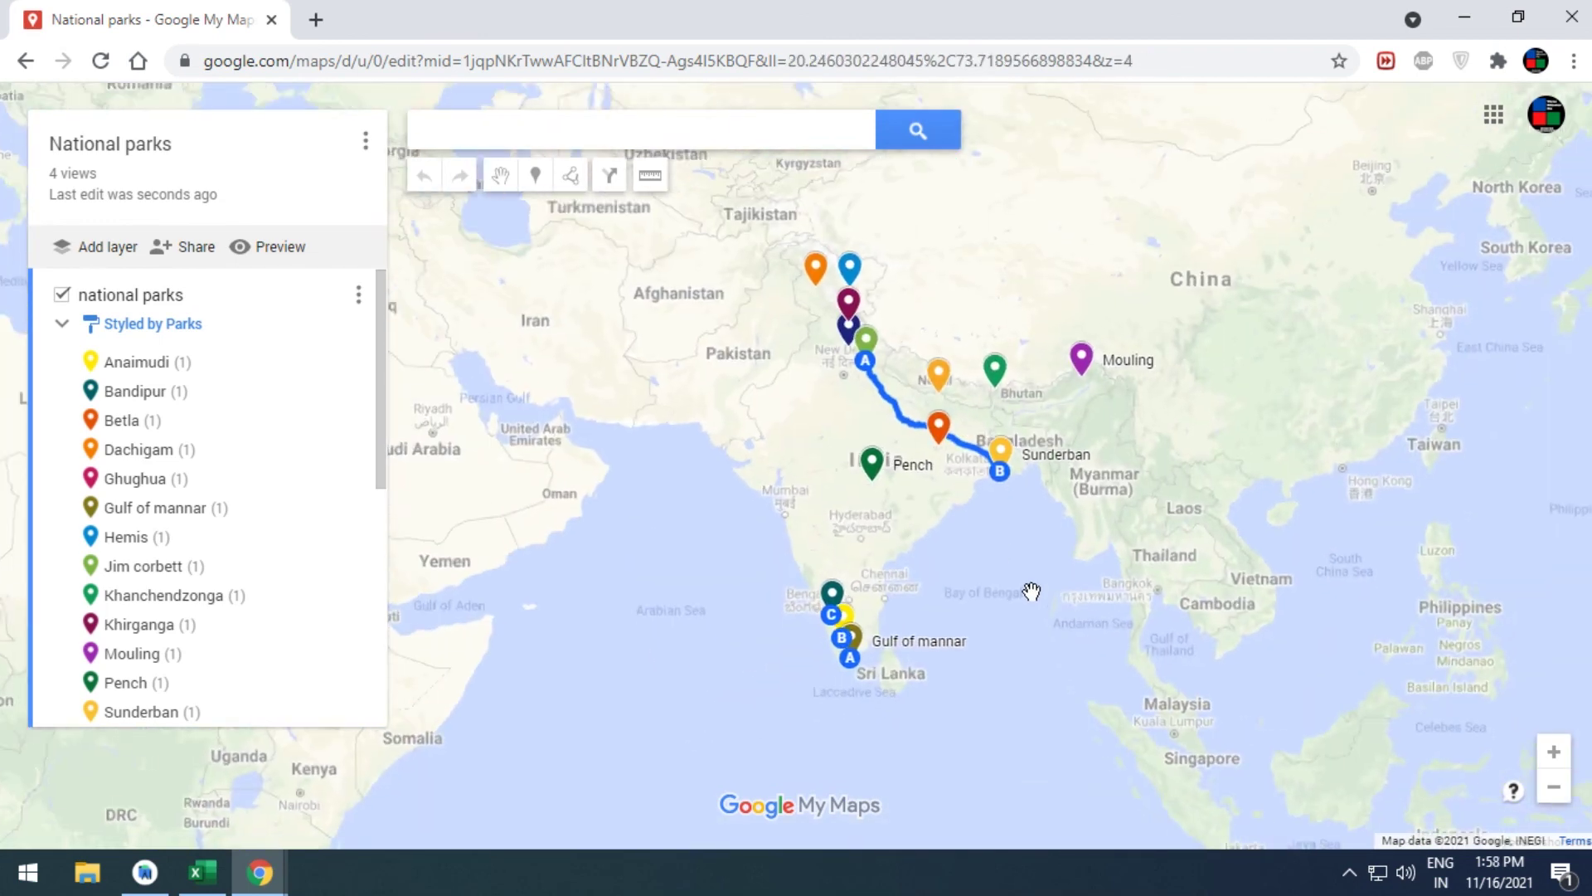
left_click_drag(999, 544, 985, 574)
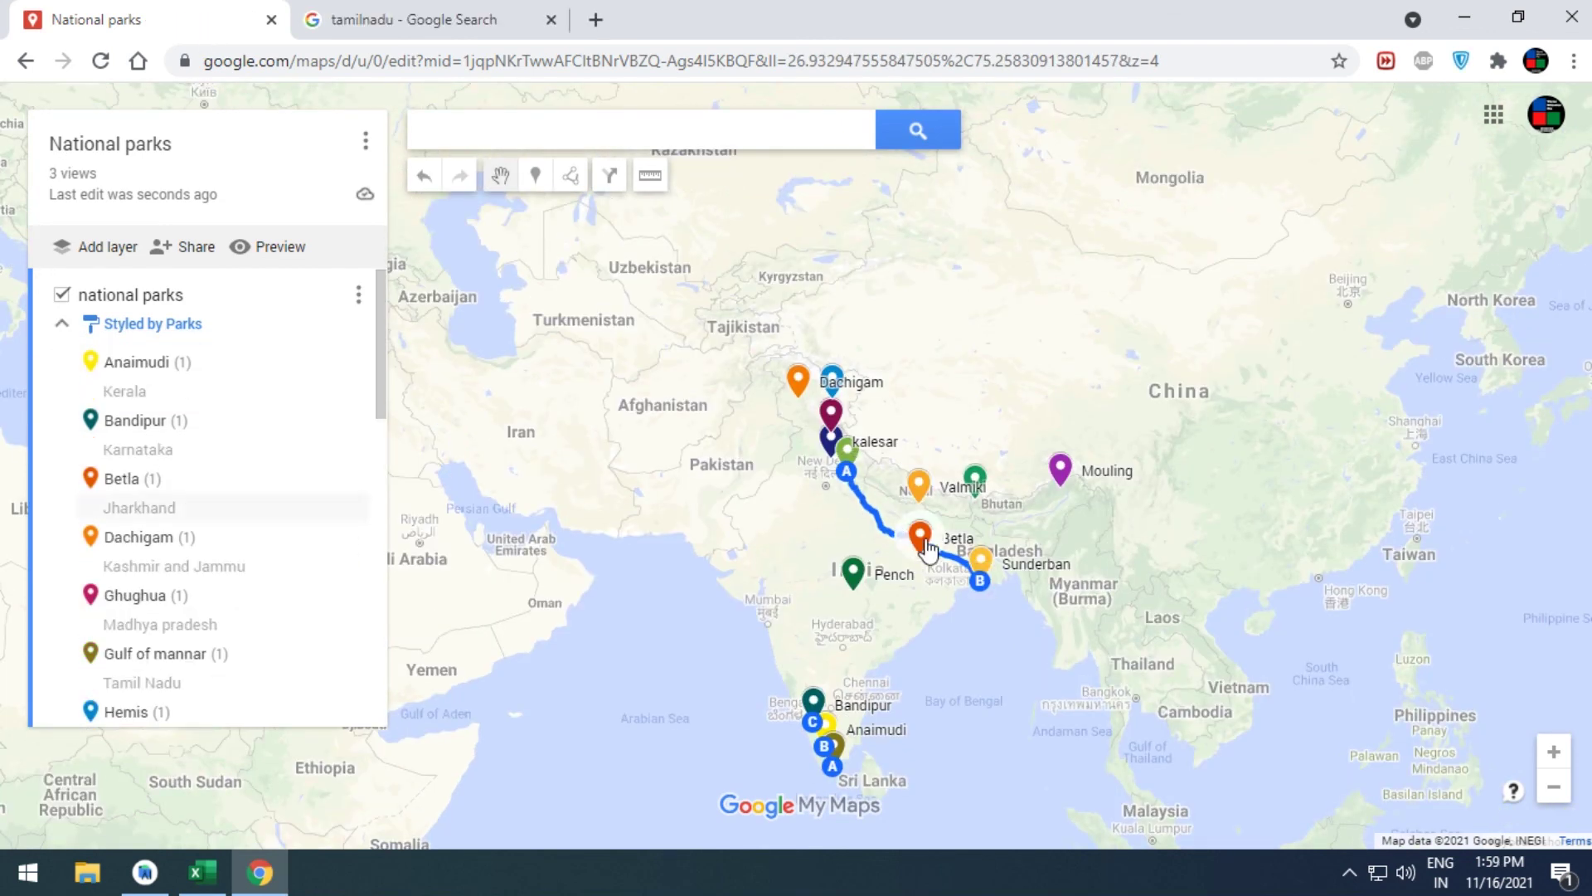
- Check Betla's details, then open the Pench marker's Maharashtra card for editing
left_click(927, 547)
left_click(858, 579)
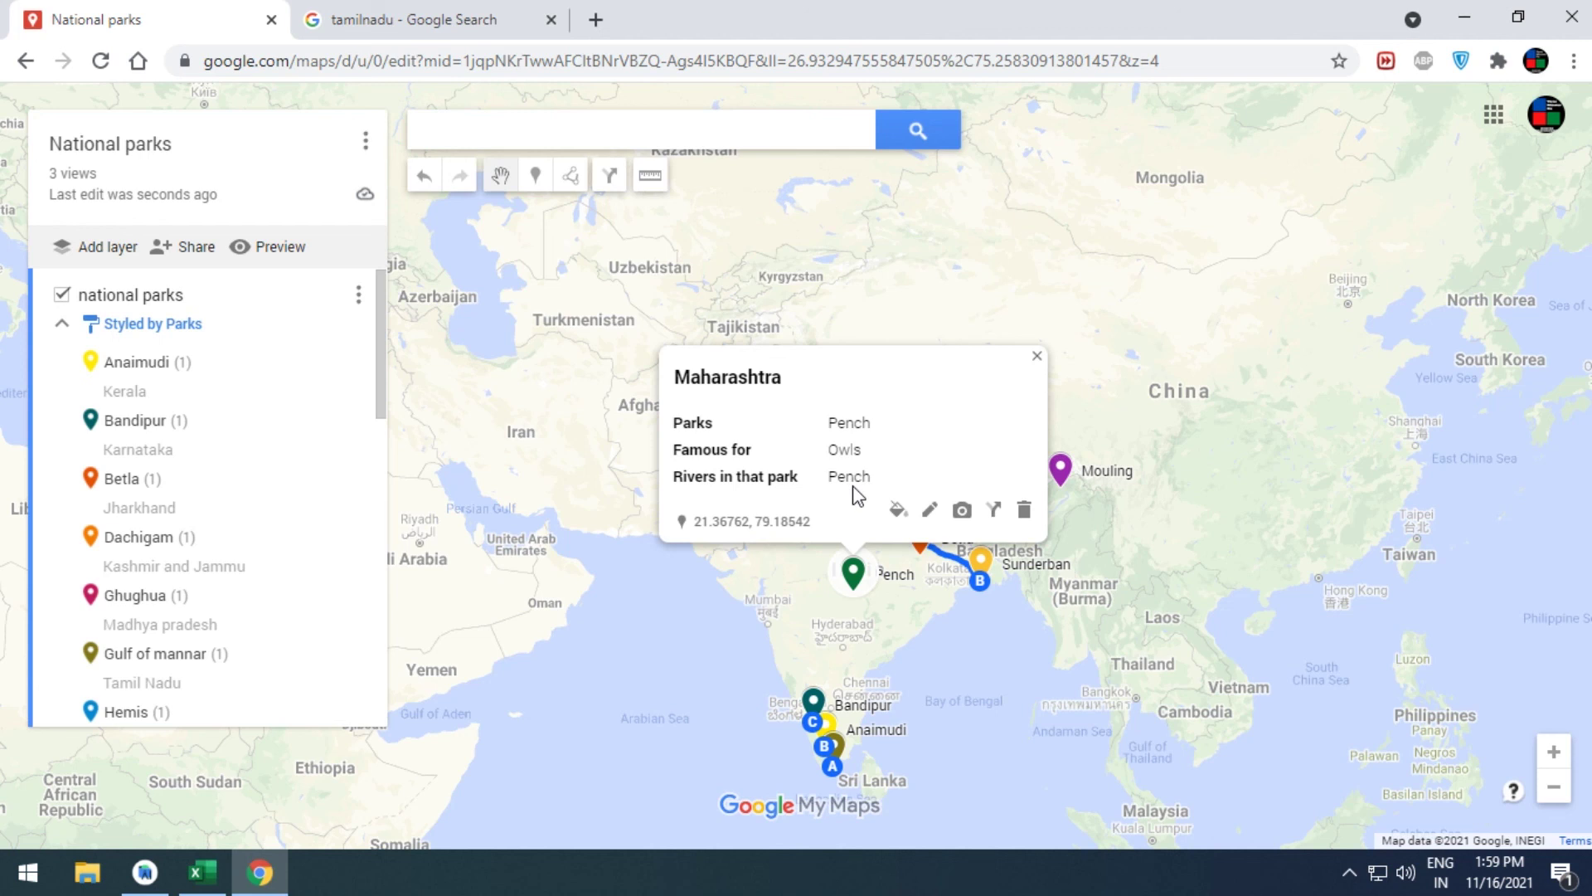
left_click(930, 509)
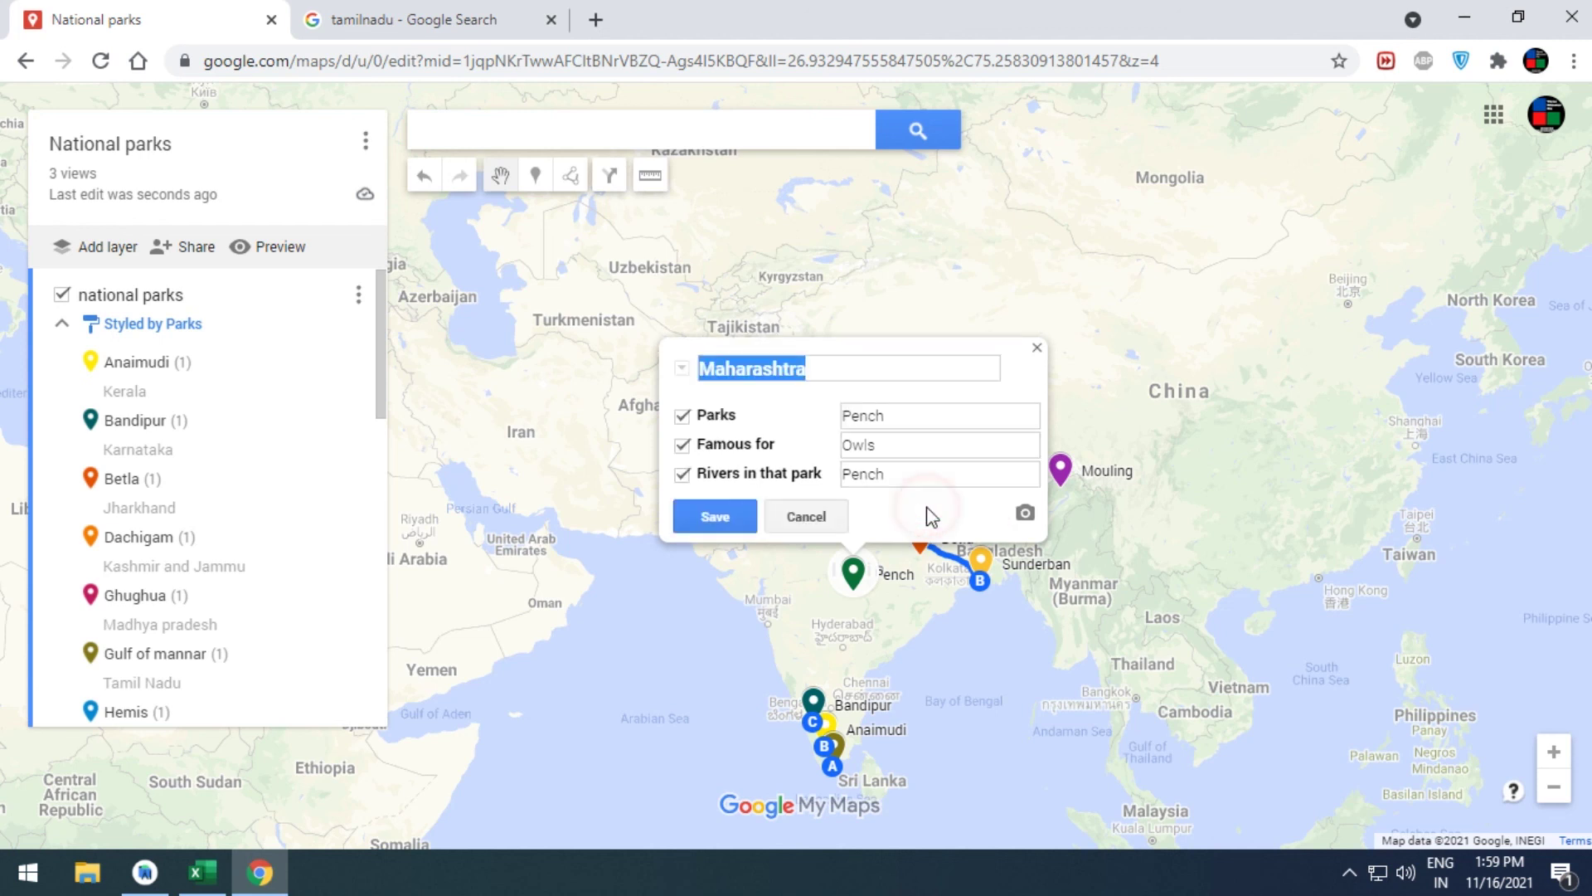
- Untick 'Rivers in that park' on Pench's card and save it
left_click(681, 474)
left_click(711, 516)
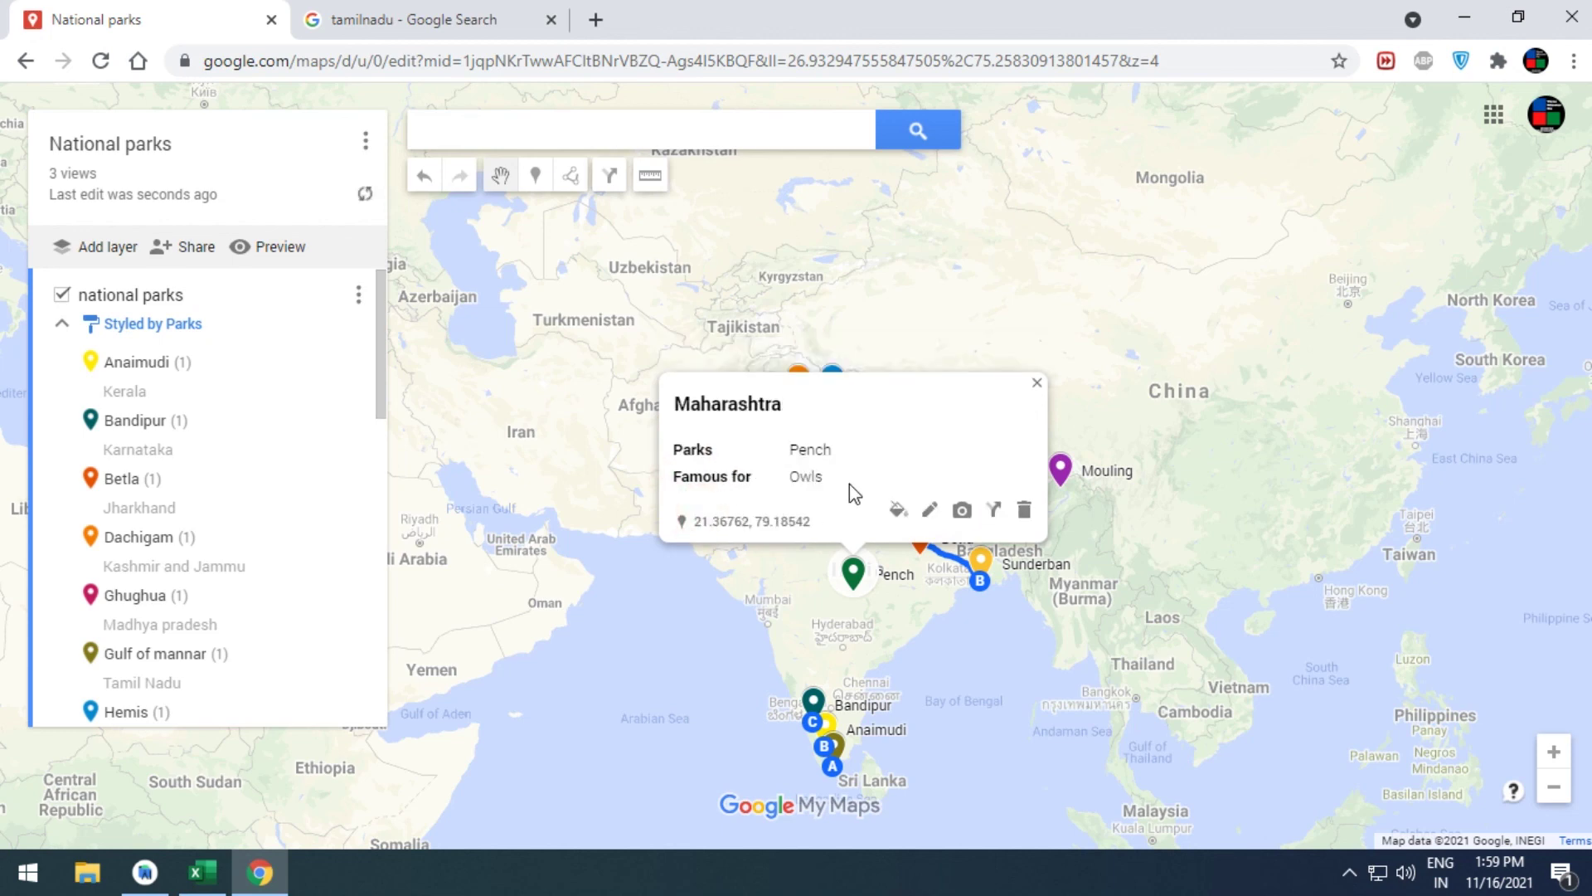